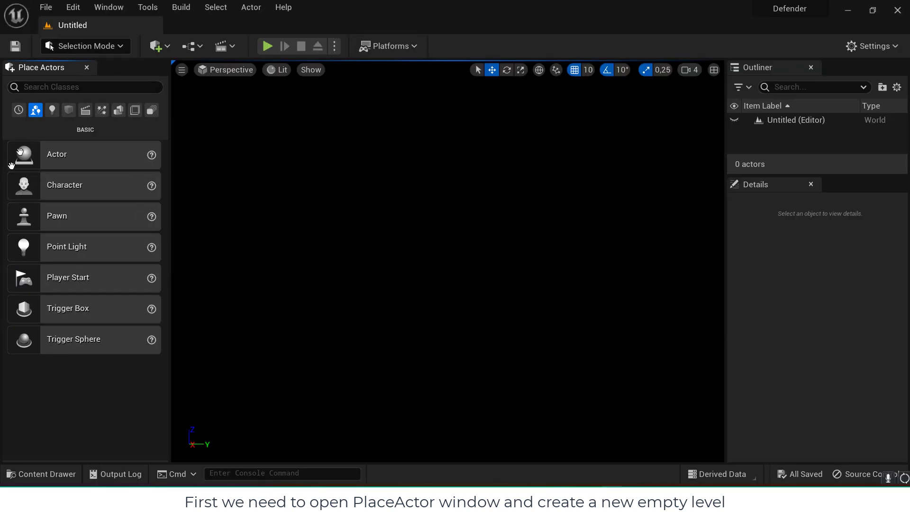
Step: Create a new level from the Empty Level template and place a basic Actor in it
{"action": "left_click", "coordinate": [47, 7]}
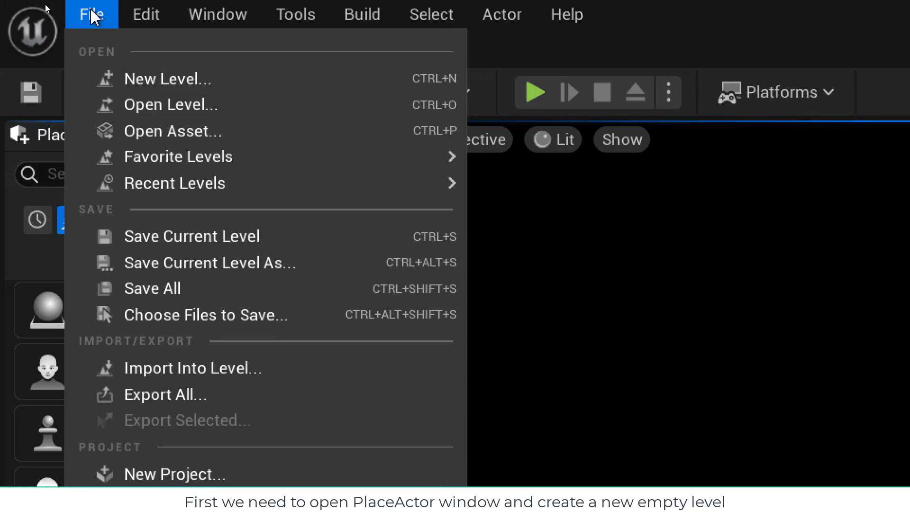
{"action": "left_click", "coordinate": [153, 78]}
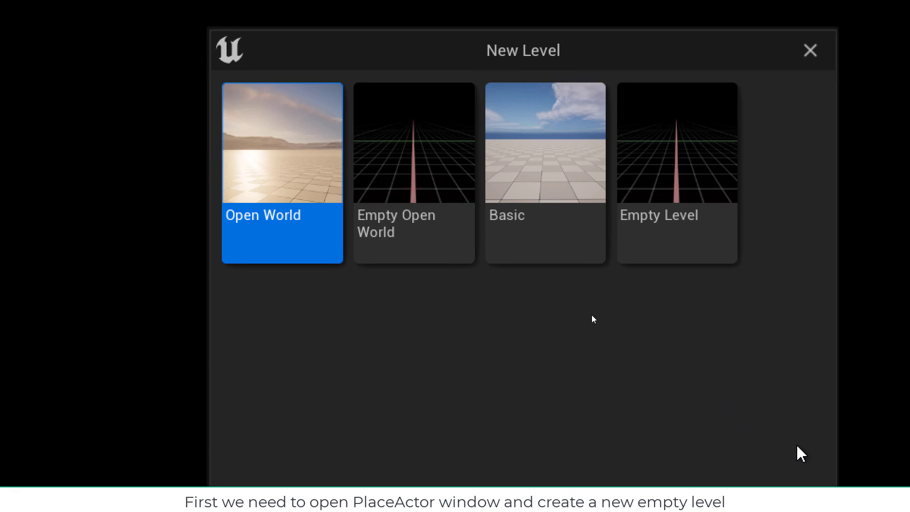
{"action": "left_click", "coordinate": [770, 156]}
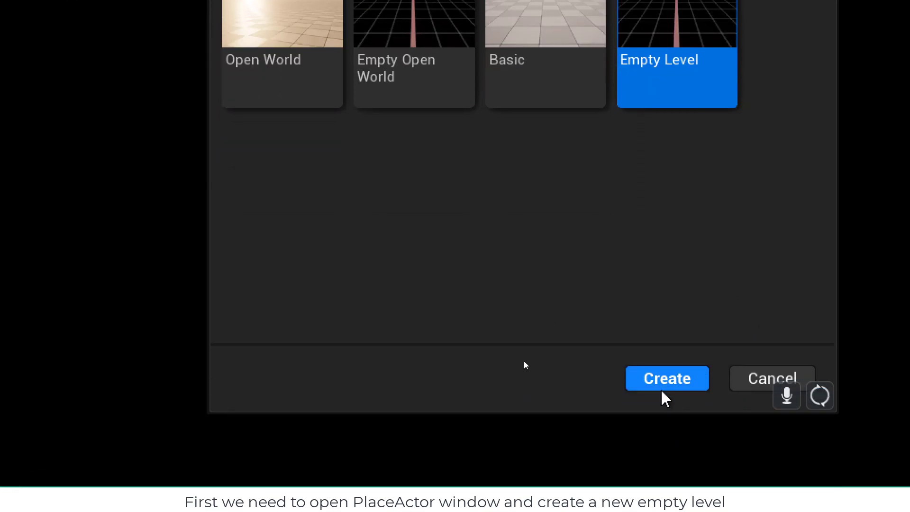
{"action": "left_click", "coordinate": [680, 379]}
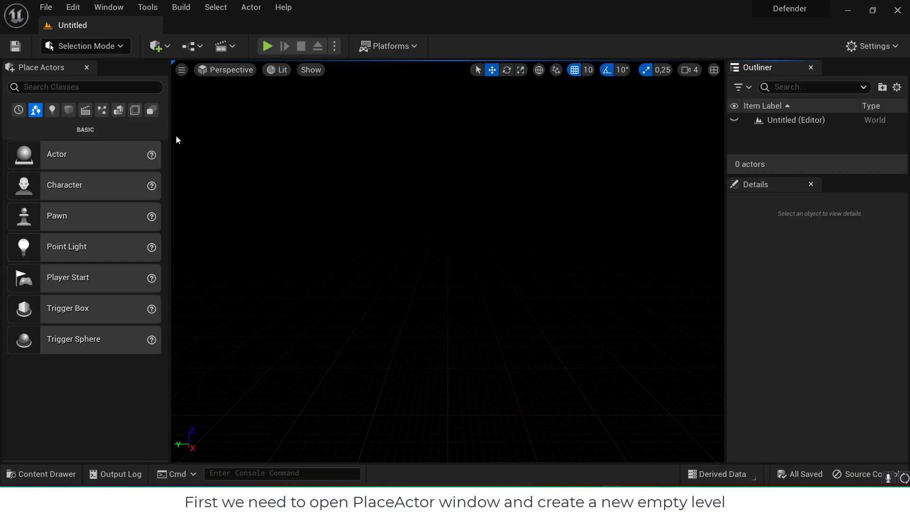
{"action": "left_click_drag", "start_coordinate": [65, 152], "coordinate": [190, 186]}
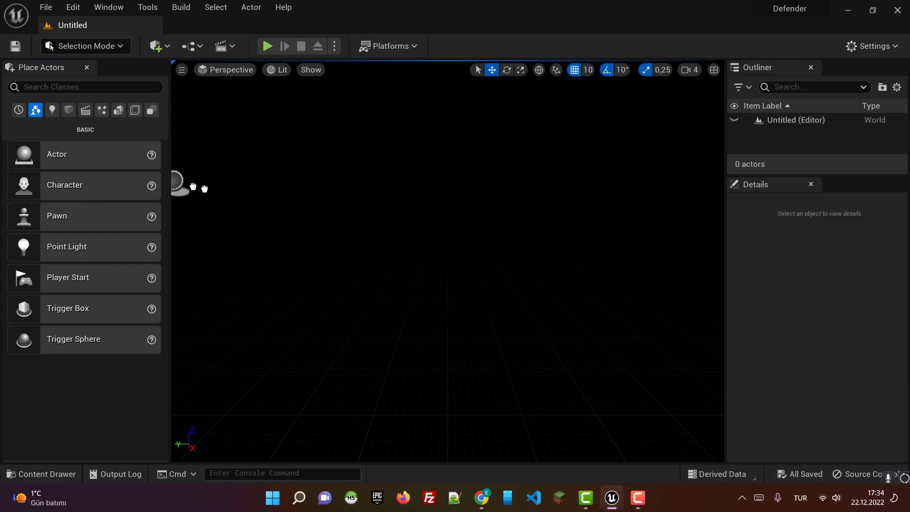
{"action": "left_click_drag", "start_coordinate": [303, 237], "coordinate": [304, 238]}
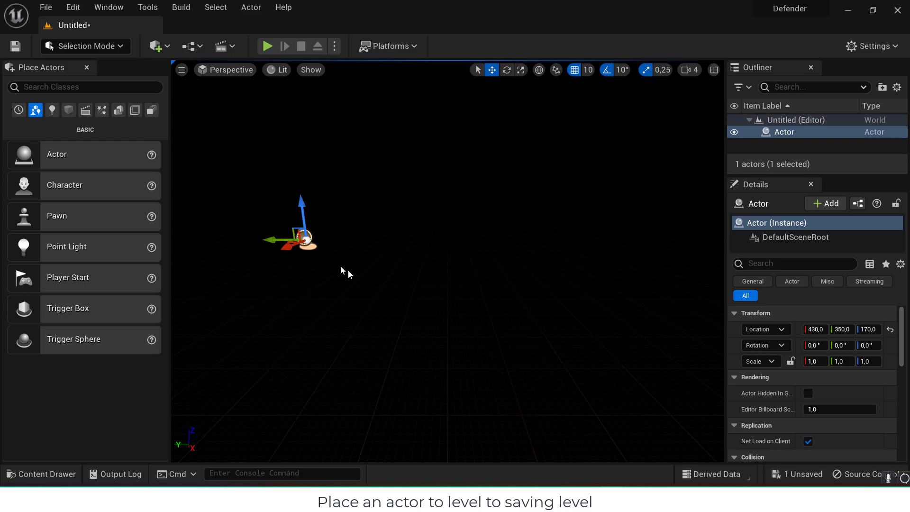
Step: Save the level as LevelTest2 in the Defender/Demo/Levels folder
{"action": "left_click", "coordinate": [56, 11]}
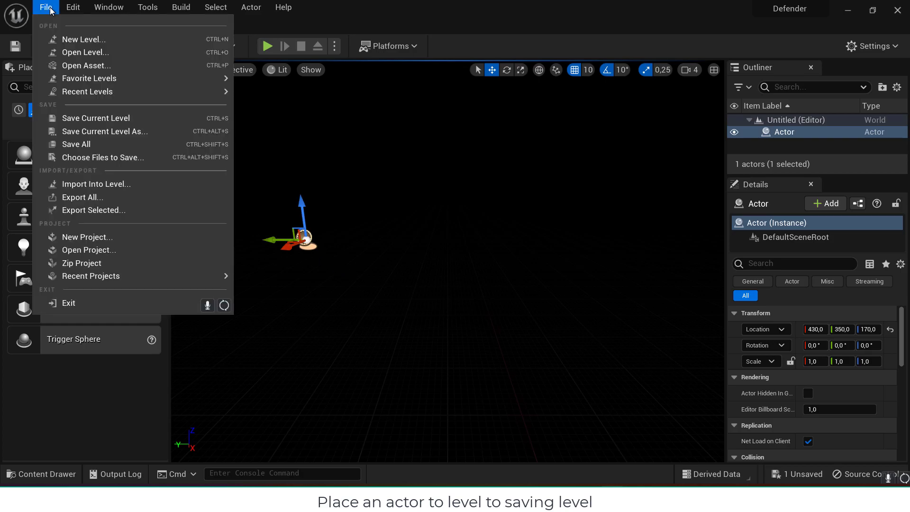
{"action": "left_click", "coordinate": [99, 145]}
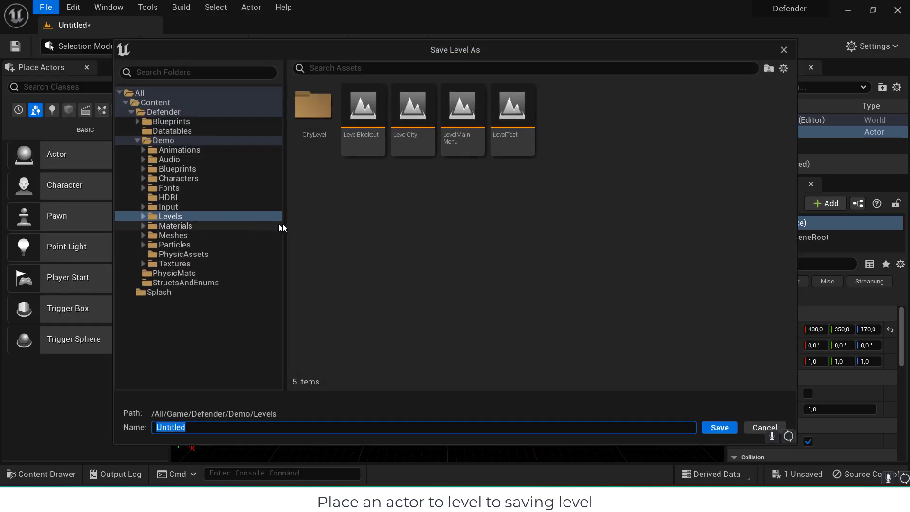
{"action": "left_click", "coordinate": [173, 216]}
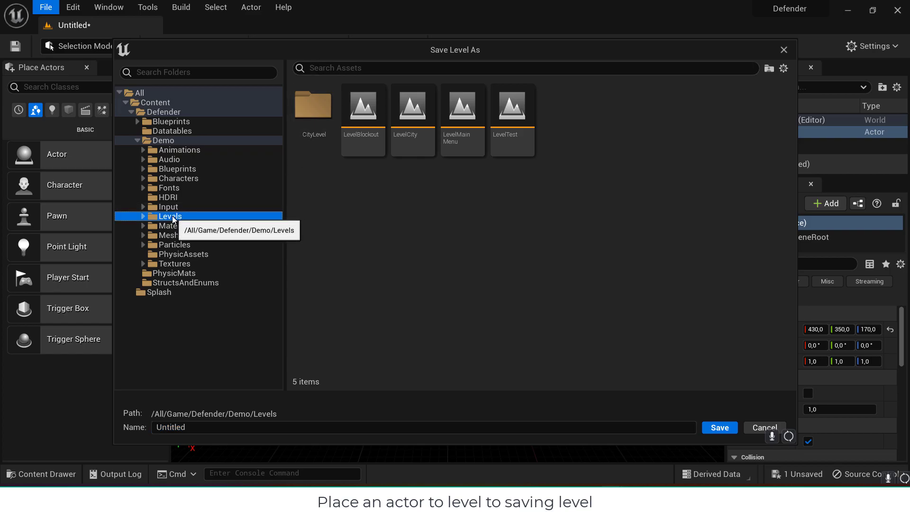
{"action": "type", "text": "Tes"}
{"action": "key", "text": "BackSpace"}
{"action": "key", "text": "BackSpace"}
{"action": "key", "text": "BackSpace"}
{"action": "type", "text": "Lev"}
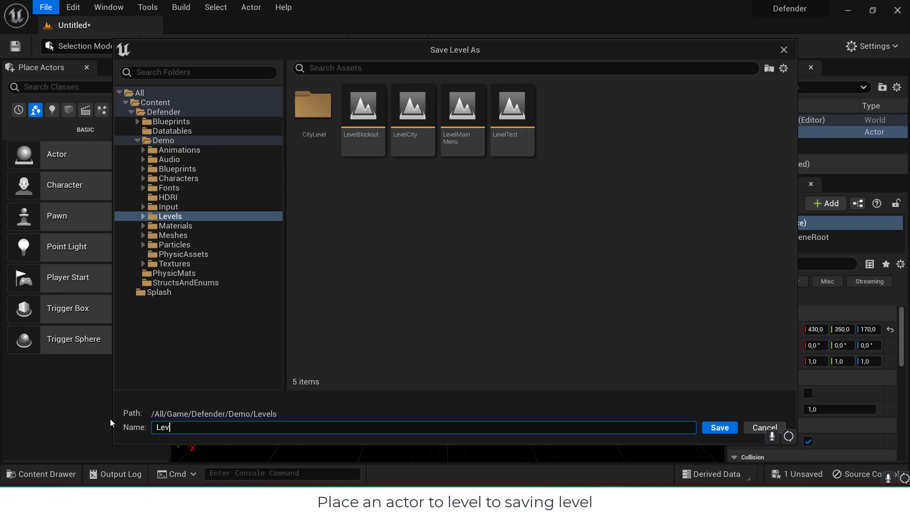
{"action": "type", "text": "elT"}
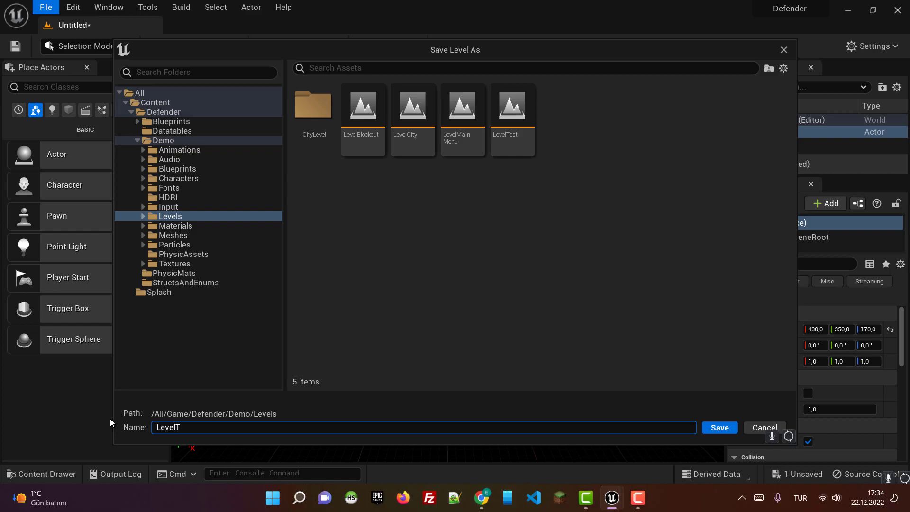
{"action": "type", "text": "est2"}
{"action": "left_click", "coordinate": [709, 429]}
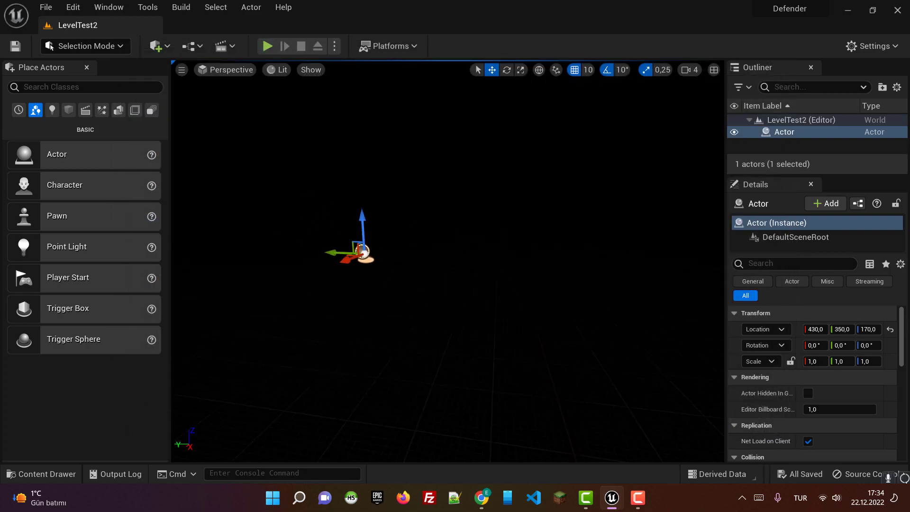
Step: Find the SM_NYC_Road_2Lane mesh by searching the project content for "road" and place it in the level
{"action": "right_click_drag", "start_coordinate": [401, 285], "coordinate": [402, 287]}
{"action": "key", "text": "s"}
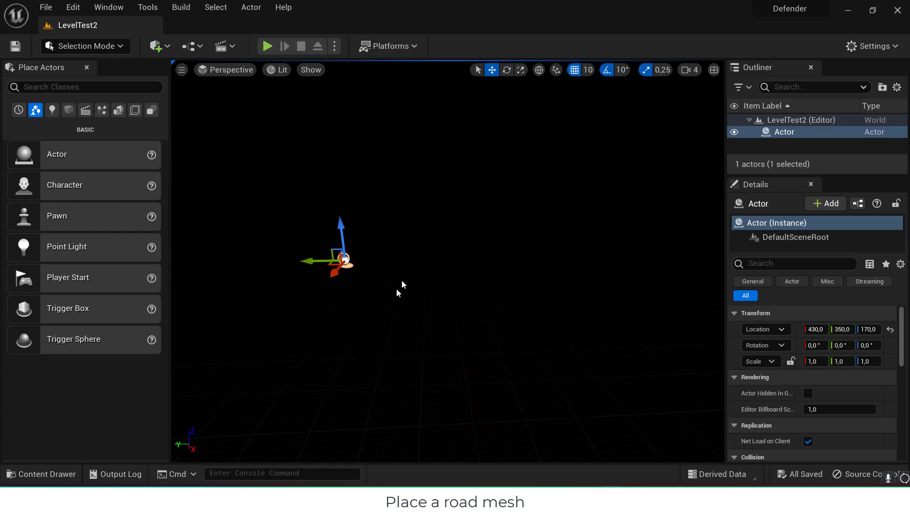
{"action": "left_click", "coordinate": [47, 474]}
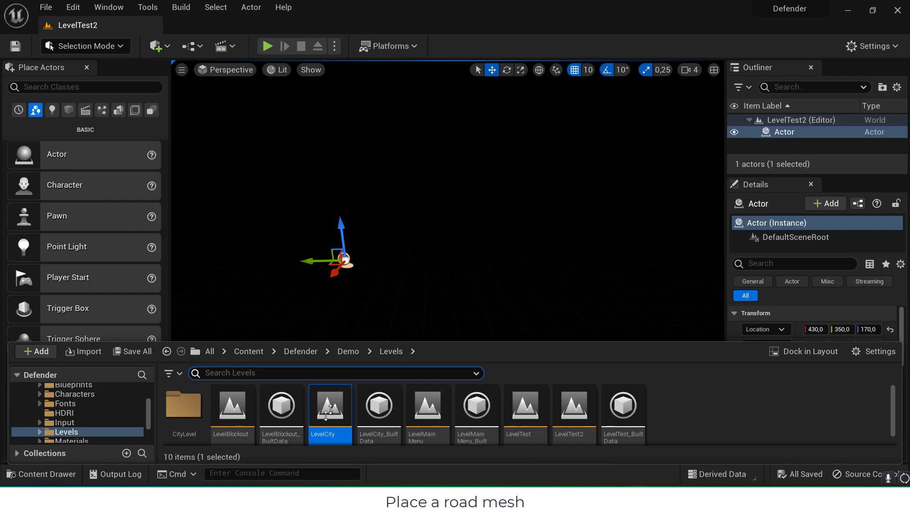
{"action": "type", "text": "road"}
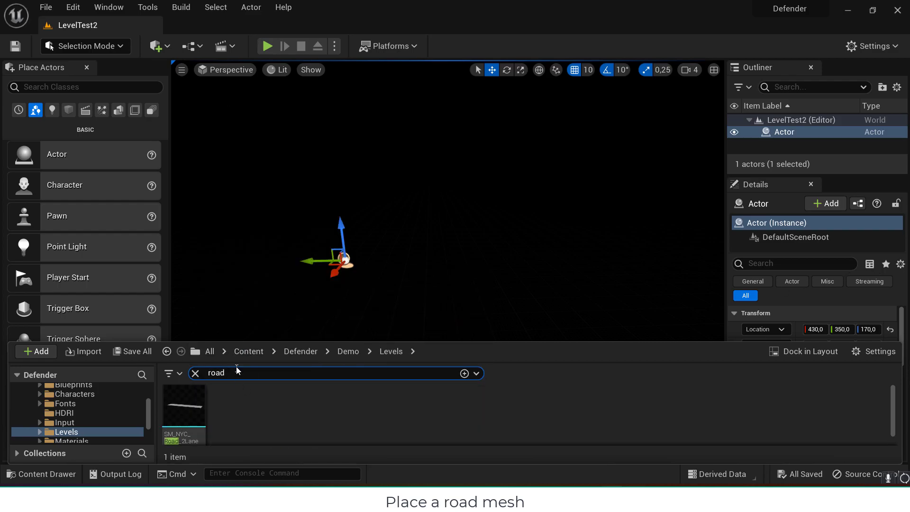
{"action": "left_click_drag", "start_coordinate": [182, 408], "coordinate": [399, 304]}
{"action": "right_click_drag", "start_coordinate": [399, 304], "coordinate": [540, 296]}
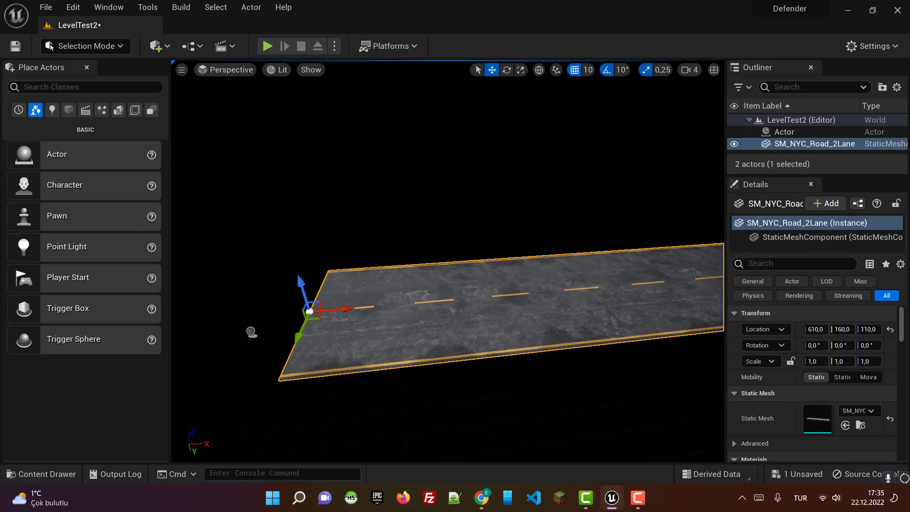
Step: Duplicate the road mesh along its length to extend the road
{"action": "right_click_drag", "start_coordinate": [342, 311], "coordinate": [368, 301]}
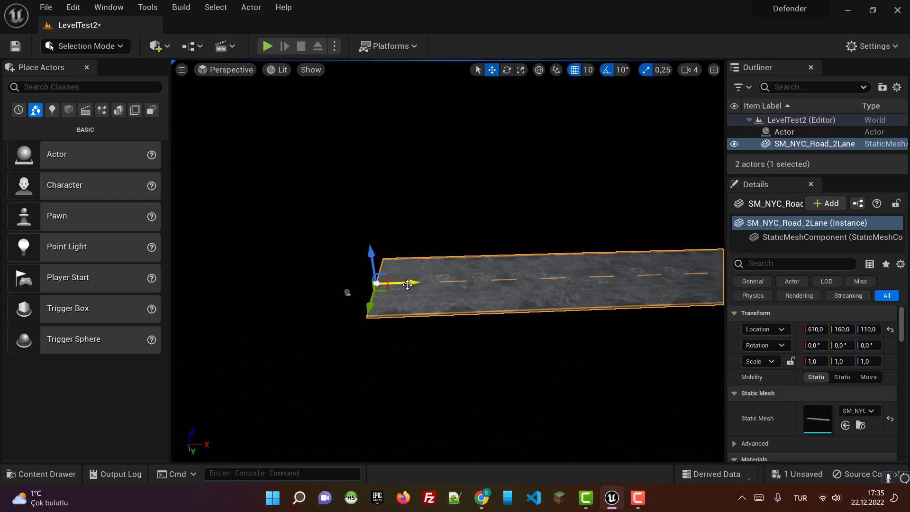
{"action": "left_click_drag", "start_coordinate": [407, 284], "coordinate": [402, 290], "text": "alt"}
{"action": "right_click_drag", "start_coordinate": [529, 278], "coordinate": [548, 292]}
{"action": "left_click_drag", "start_coordinate": [413, 311], "coordinate": [281, 321]}
{"action": "right_click_drag", "start_coordinate": [285, 321], "coordinate": [493, 322]}
{"action": "key", "text": "Escape"}
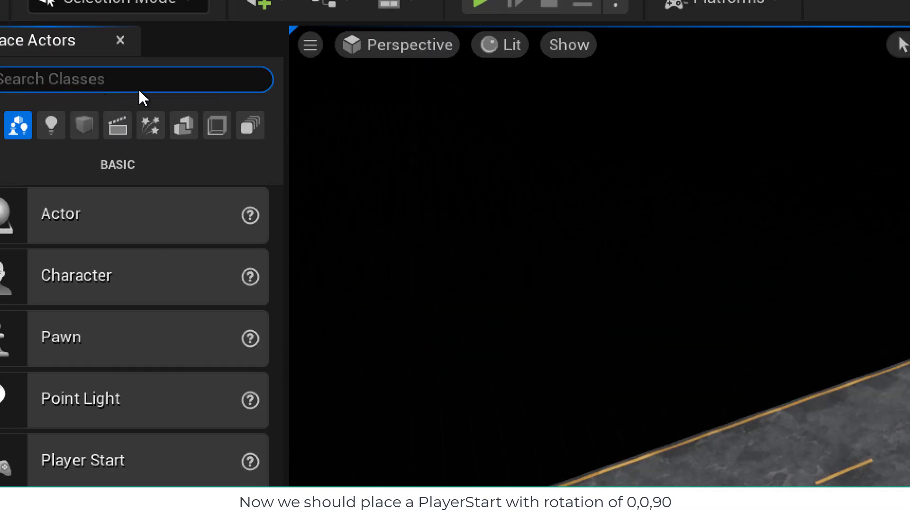
Step: Place a Player Start near the end of the road and raise it to a Z location of about 232
{"action": "left_click", "coordinate": [62, 79]}
{"action": "type", "text": "pla"}
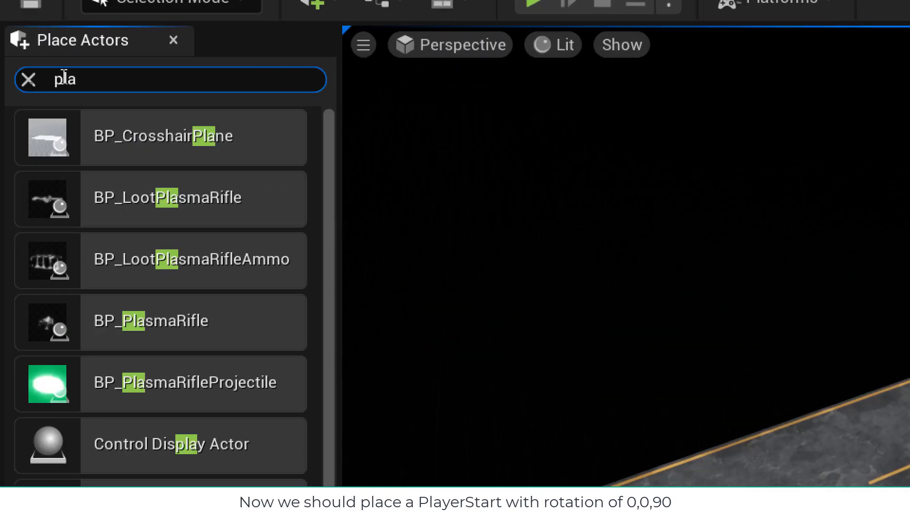
{"action": "type", "text": "yer st"}
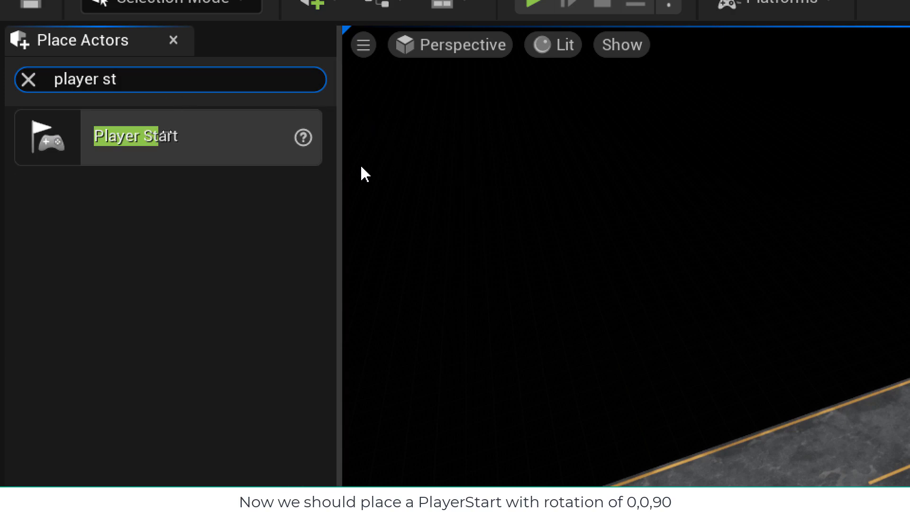
{"action": "left_click_drag", "start_coordinate": [153, 138], "coordinate": [758, 476]}
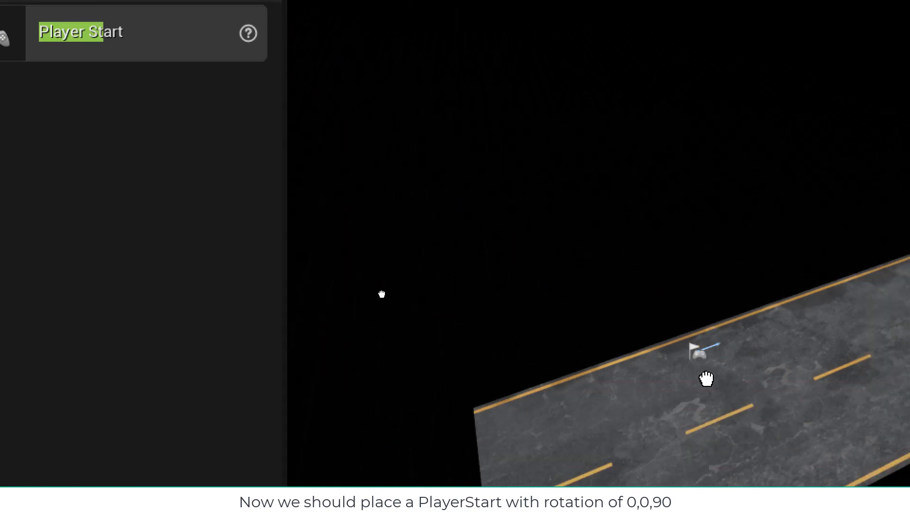
{"action": "mouse_move", "coordinate": [779, 415]}
{"action": "right_mouse_down"}
{"action": "mouse_move", "coordinate": [831, 394]}
{"action": "mouse_move", "coordinate": [791, 410]}
{"action": "right_mouse_up"}
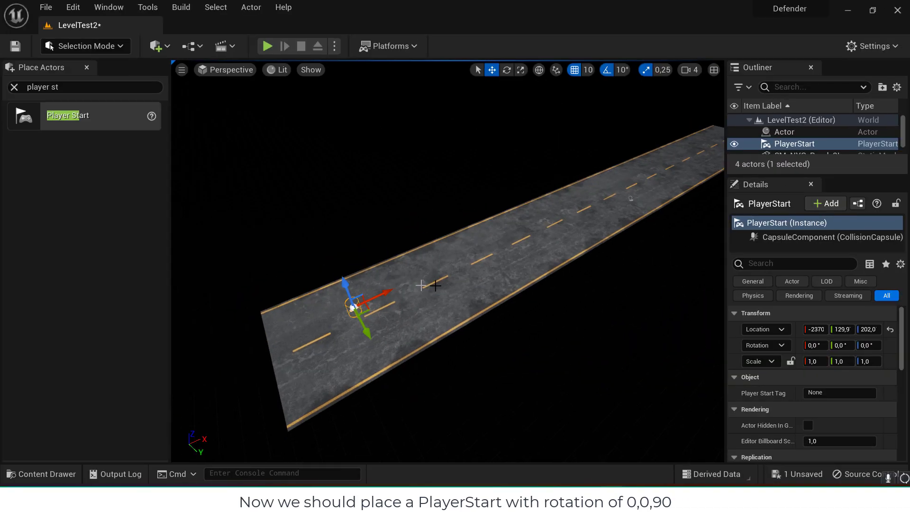
{"action": "key", "text": "f"}
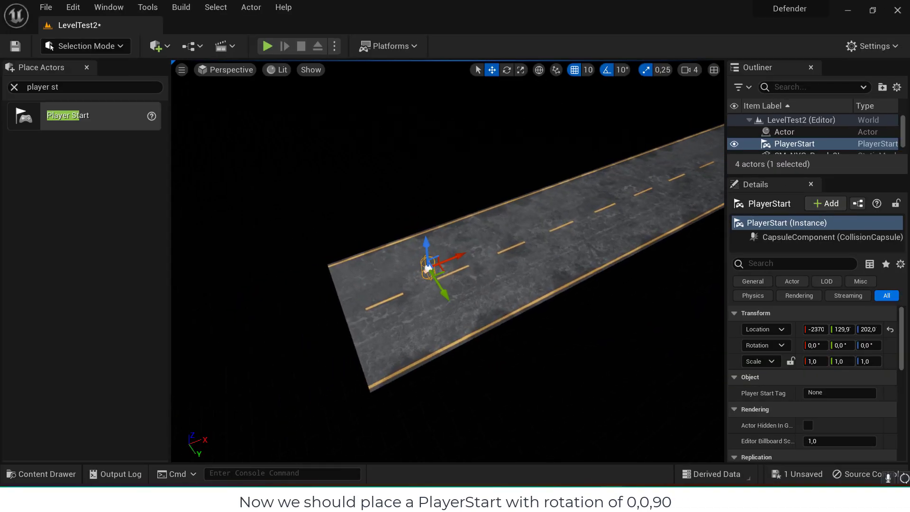
{"action": "left_click_drag", "start_coordinate": [402, 289], "coordinate": [448, 243], "text": "alt"}
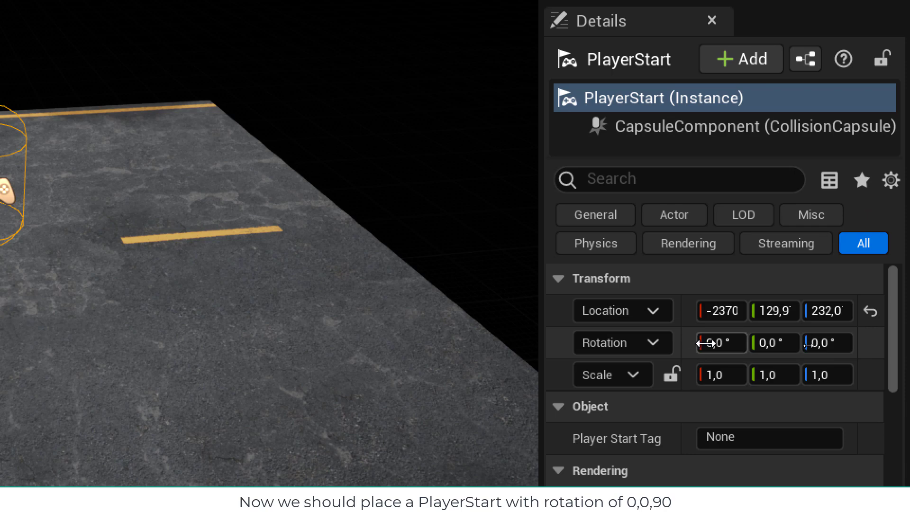
Step: Set the Player Start's Z rotation to 90° and briefly play-test the level
{"action": "left_click", "coordinate": [831, 342]}
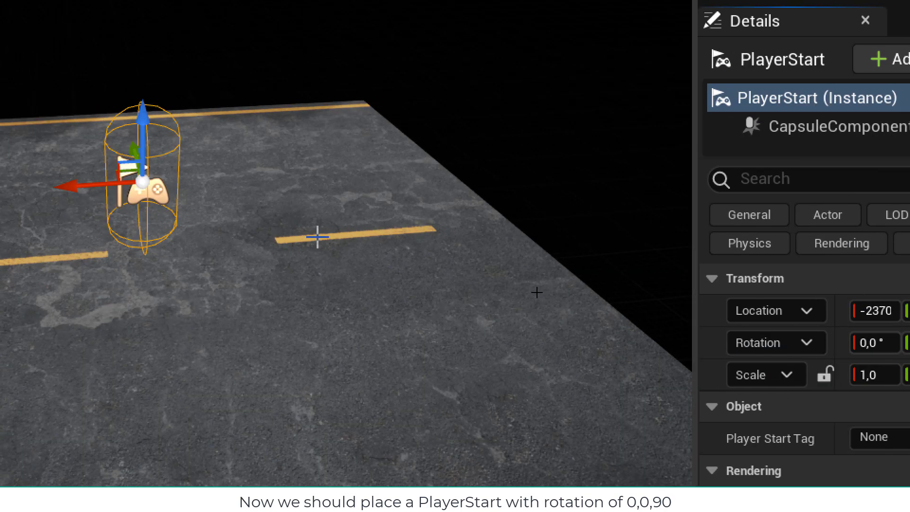
{"action": "type", "text": "90"}
{"action": "key", "text": "Return"}
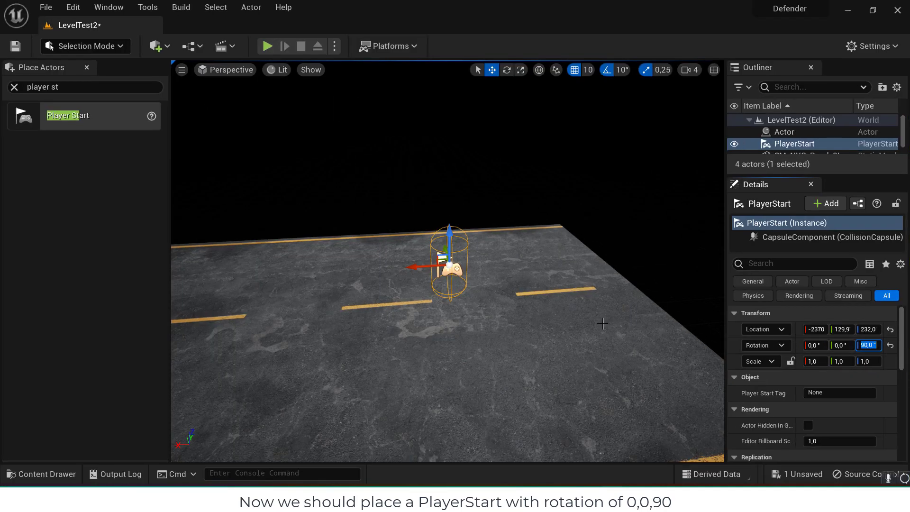
{"action": "left_click", "coordinate": [267, 46]}
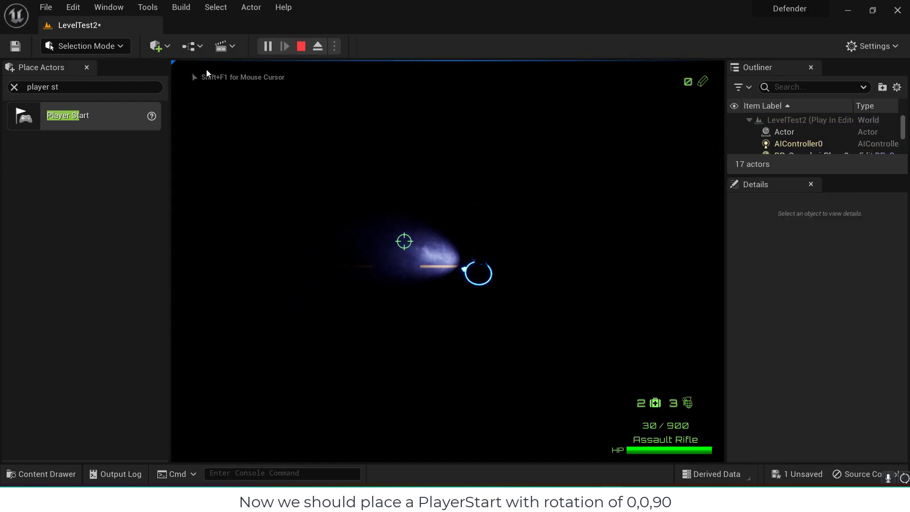
{"action": "key", "text": "Escape"}
Step: Add a Directional Light at the end of the road and set its intensity to 3 lux
{"action": "left_click", "coordinate": [76, 89]}
{"action": "type", "text": "dire"}
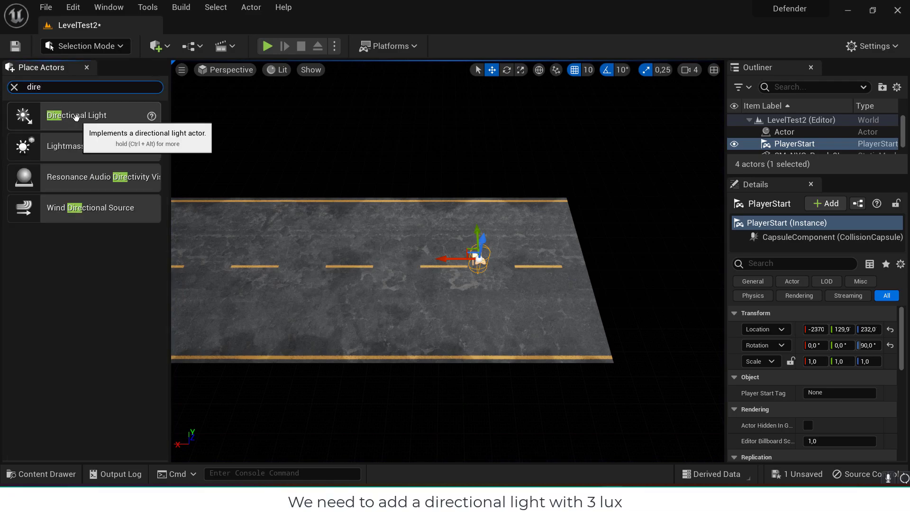
{"action": "left_click_drag", "start_coordinate": [76, 116], "coordinate": [293, 207]}
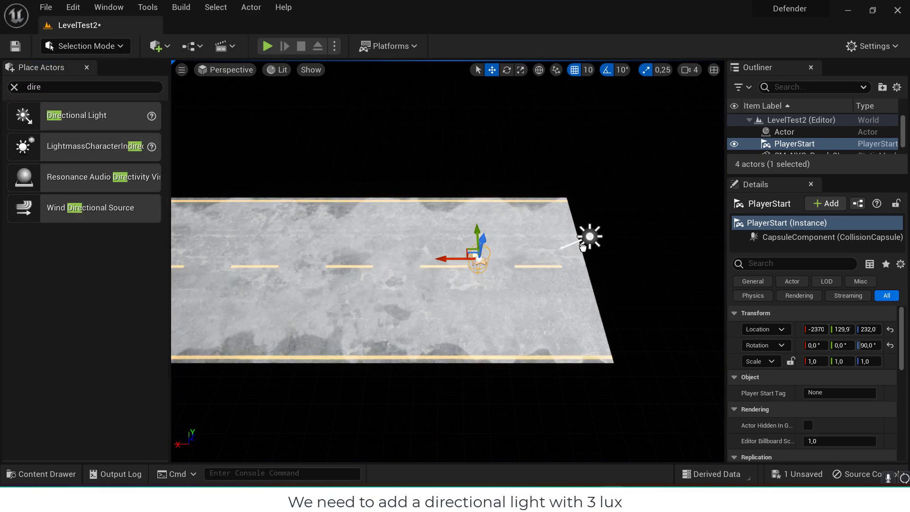
{"action": "left_click_drag", "start_coordinate": [567, 242], "coordinate": [568, 239]}
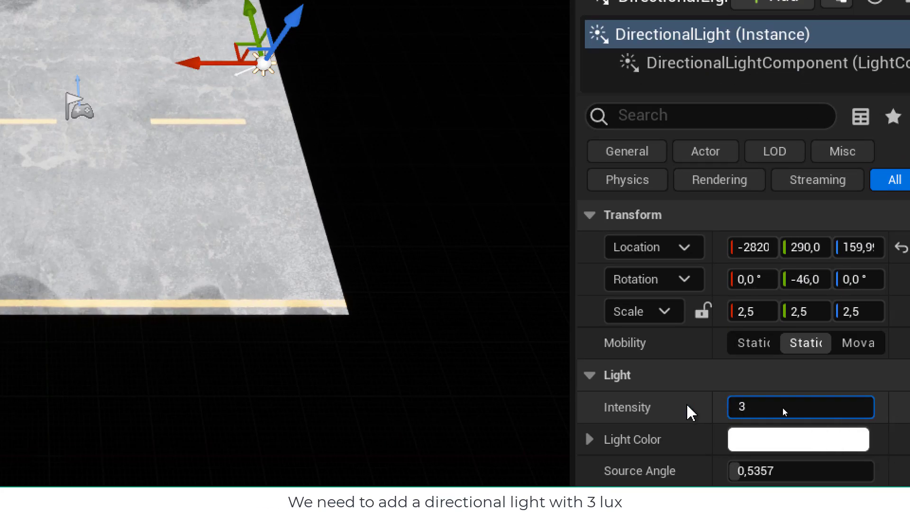
{"action": "key", "text": "Return"}
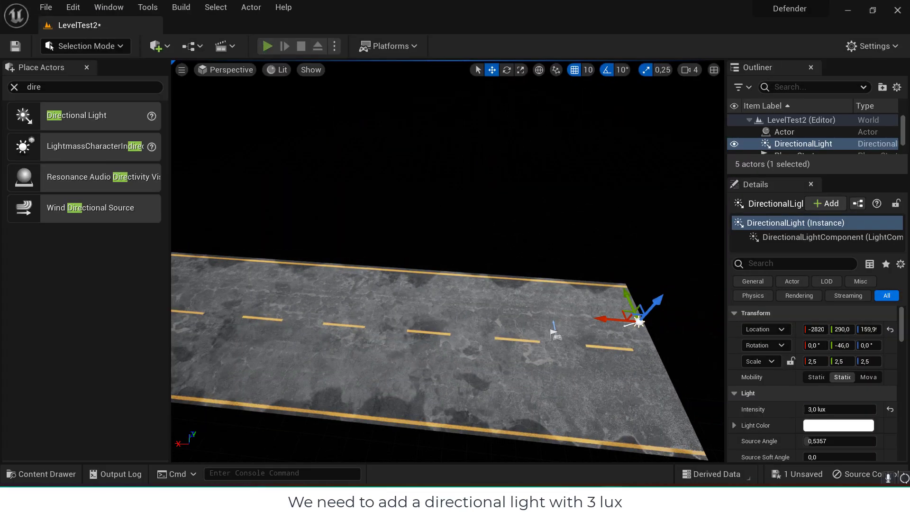
Step: Play-test the level to check the player and the road under the directional light
{"action": "left_click", "coordinate": [267, 46]}
{"action": "left_click_drag", "start_coordinate": [332, 254], "coordinate": [372, 241]}
{"action": "key", "text": "a"}
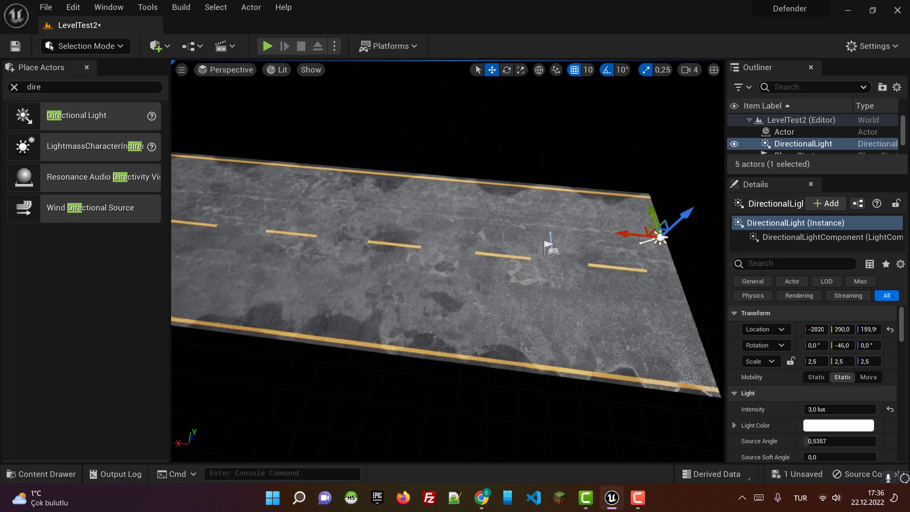
Step: Search all project content for "chest" and place BP_Chest on the road near its far edge line
{"action": "middle_click_drag", "start_coordinate": [447, 260], "coordinate": [448, 275]}
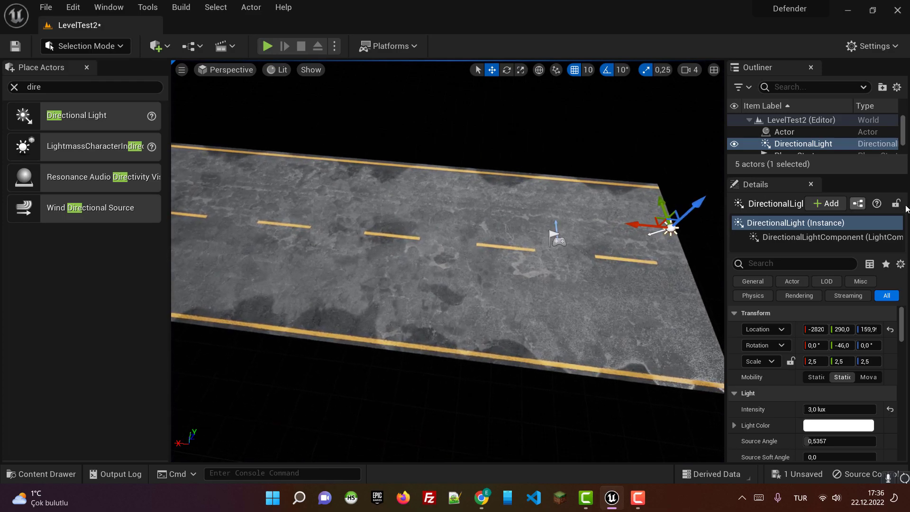
{"action": "left_click", "coordinate": [47, 474]}
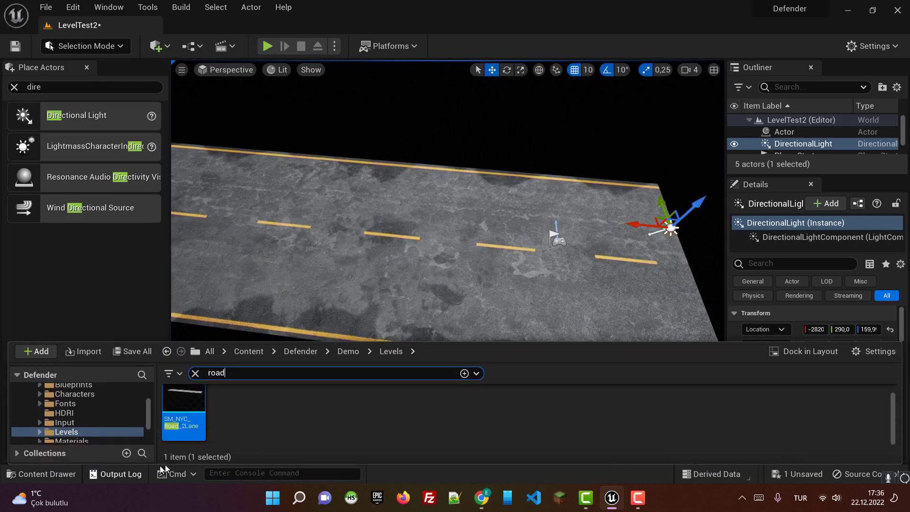
{"action": "type", "text": "che"}
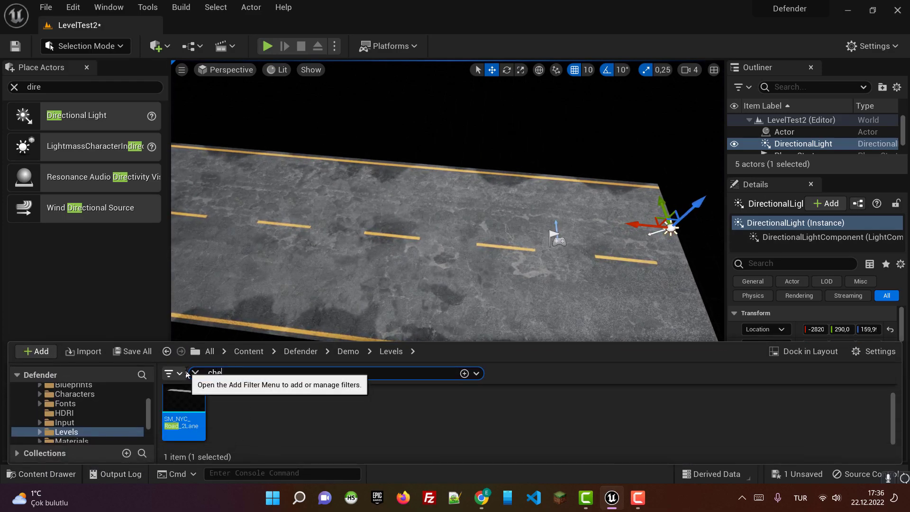
{"action": "type", "text": "st"}
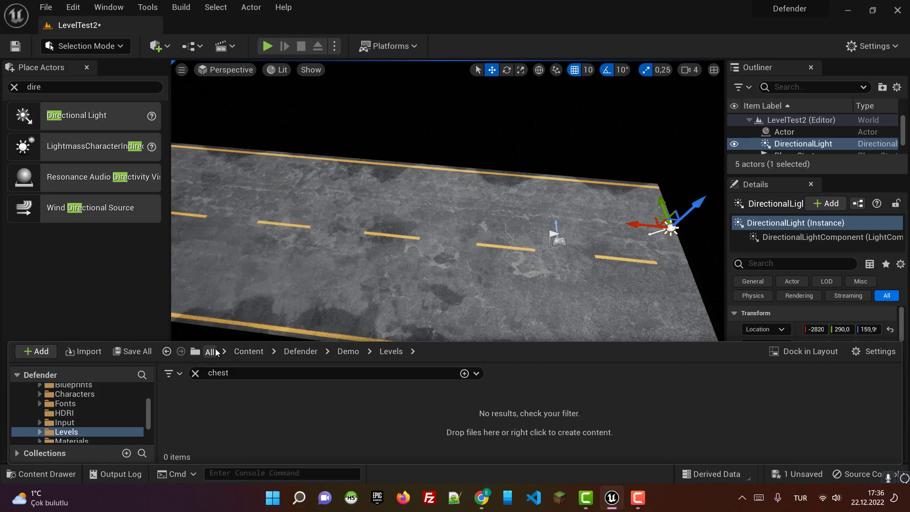
{"action": "left_click", "coordinate": [215, 351]}
{"action": "left_click_drag", "start_coordinate": [182, 407], "coordinate": [452, 191]}
{"action": "key", "text": "f"}
Step: Raise the chest to a Z location of 130 and rotate it about Z to roughly -150°
{"action": "right_click_drag", "start_coordinate": [425, 288], "coordinate": [425, 288]}
{"action": "key", "text": "w"}
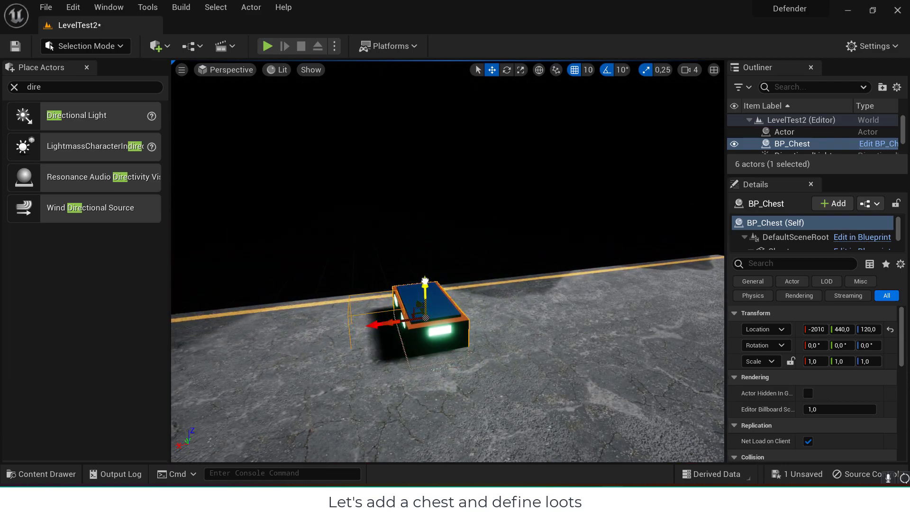
{"action": "left_click_drag", "start_coordinate": [417, 339], "coordinate": [483, 322]}
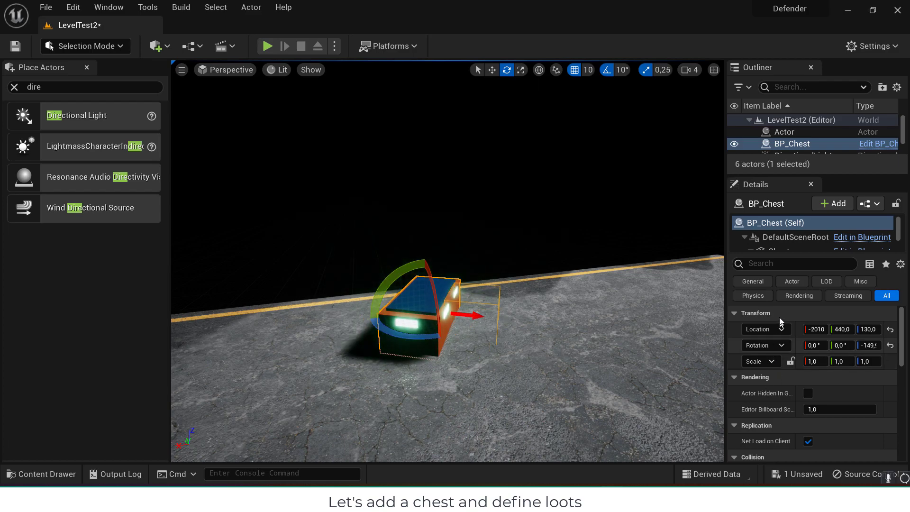
Step: Select the chest's LootComp component and review its Specific Loots, Random Loots Map and random loot minimum and maximum
{"action": "left_click_drag", "start_coordinate": [785, 252], "coordinate": [785, 275]}
{"action": "scroll", "coordinate": [793, 256], "scroll_direction": "down", "scroll_amount": 4}
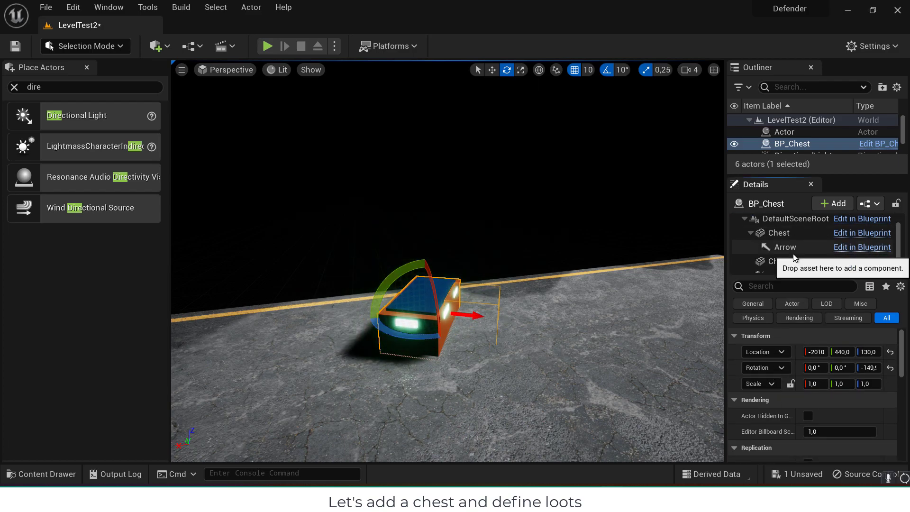
{"action": "left_click", "coordinate": [784, 267]}
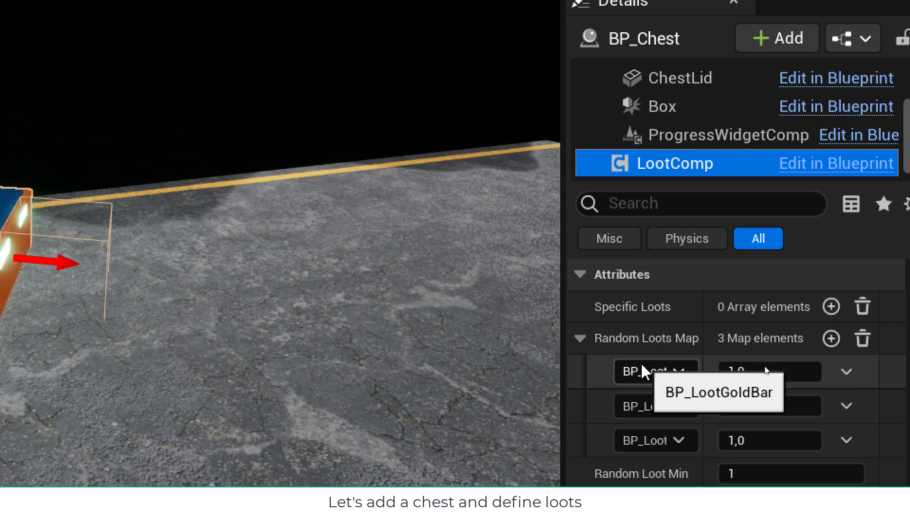
{"action": "scroll", "coordinate": [662, 408], "scroll_direction": "down", "scroll_amount": 2}
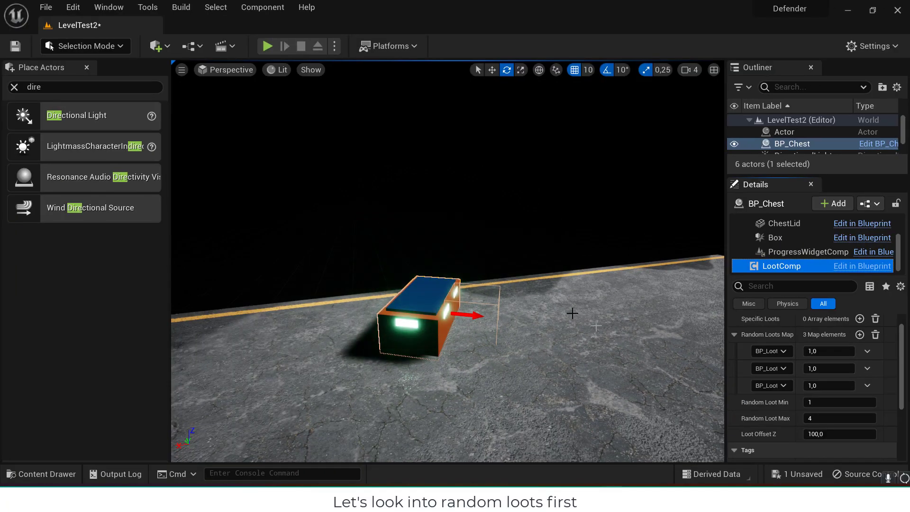
Step: Play-test the level by opening the chest and collecting its random loots
{"action": "left_click", "coordinate": [267, 46]}
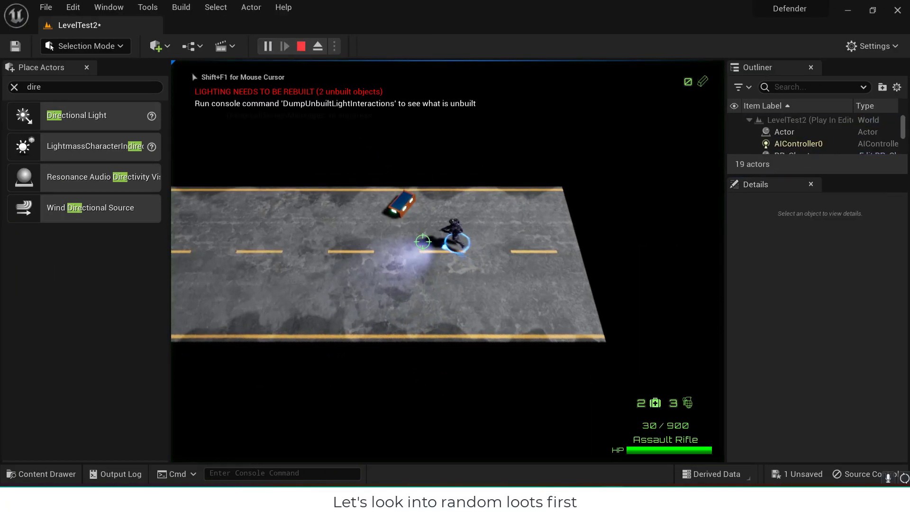
{"action": "key", "text": "w"}
{"action": "key", "text": "a"}
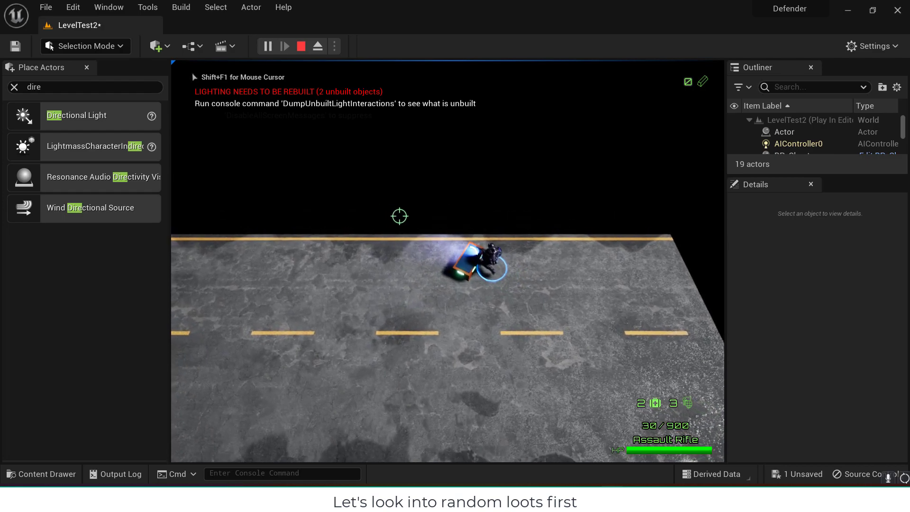
{"action": "key", "text": "e"}
{"action": "key", "text": "d"}
{"action": "key", "text": "s"}
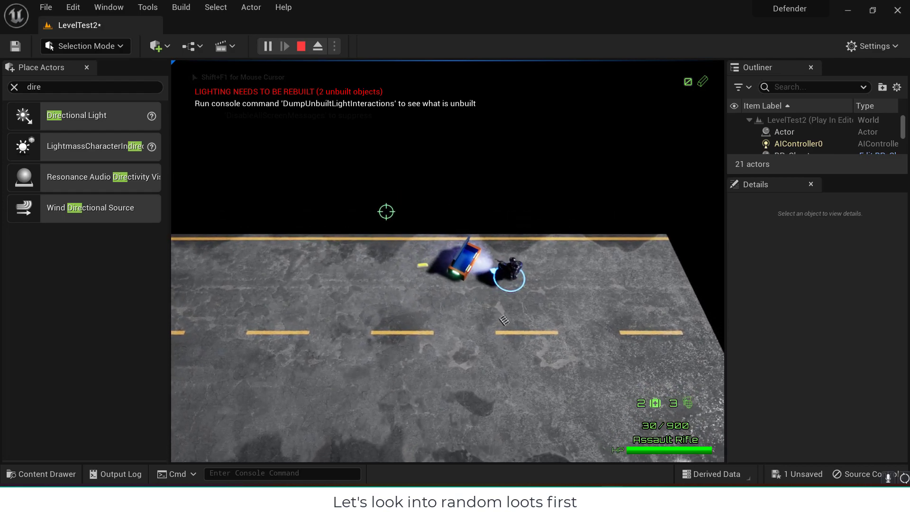
{"action": "key", "text": "s"}
{"action": "key", "text": "d"}
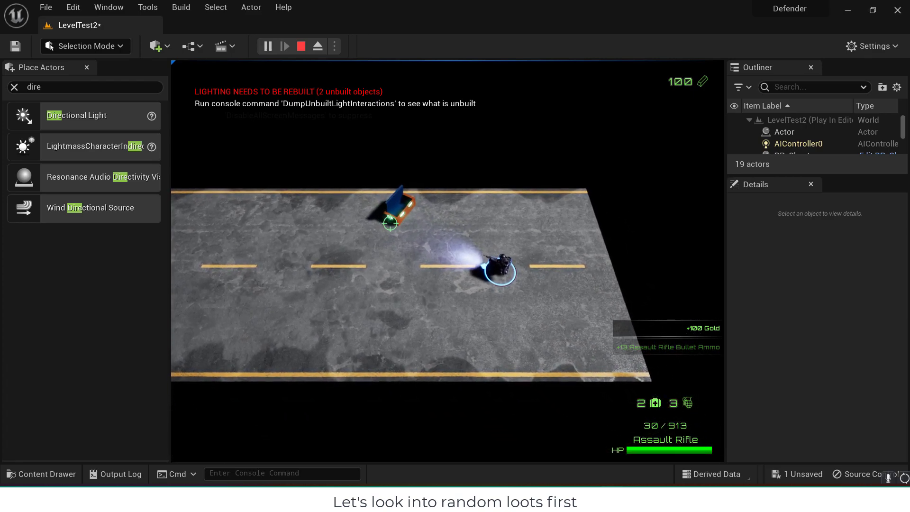
{"action": "key", "text": "Escape"}
Step: Remove all elements from the Random Loots Map in the chest's LootComp
{"action": "scroll", "coordinate": [317, 159], "scroll_direction": "up", "scroll_amount": 1}
{"action": "right_click_drag", "start_coordinate": [317, 159], "coordinate": [321, 157]}
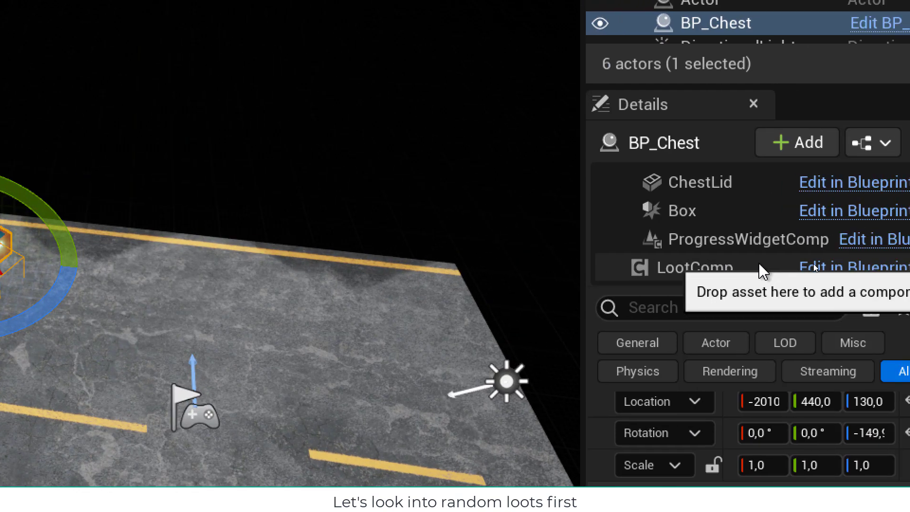
{"action": "left_click", "coordinate": [758, 265]}
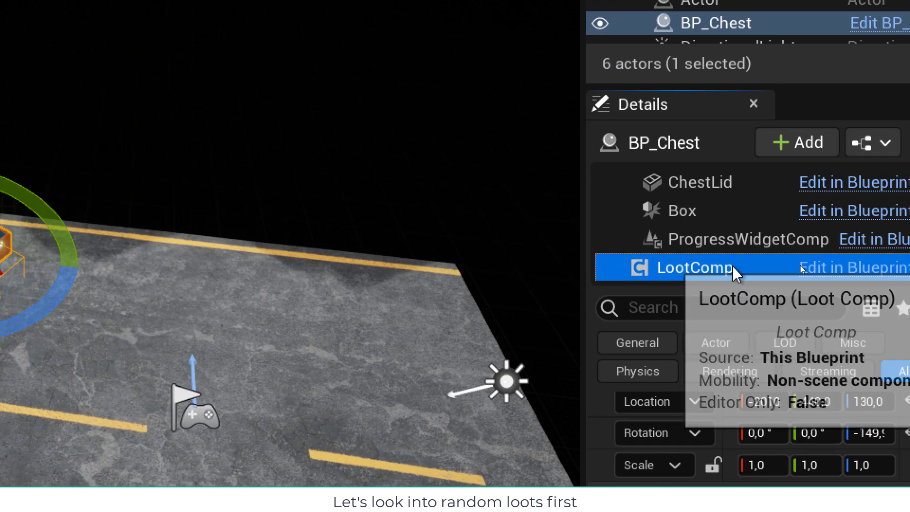
{"action": "scroll", "coordinate": [750, 382], "scroll_direction": "down", "scroll_amount": 3}
{"action": "scroll", "coordinate": [747, 384], "scroll_direction": "up", "scroll_amount": 2}
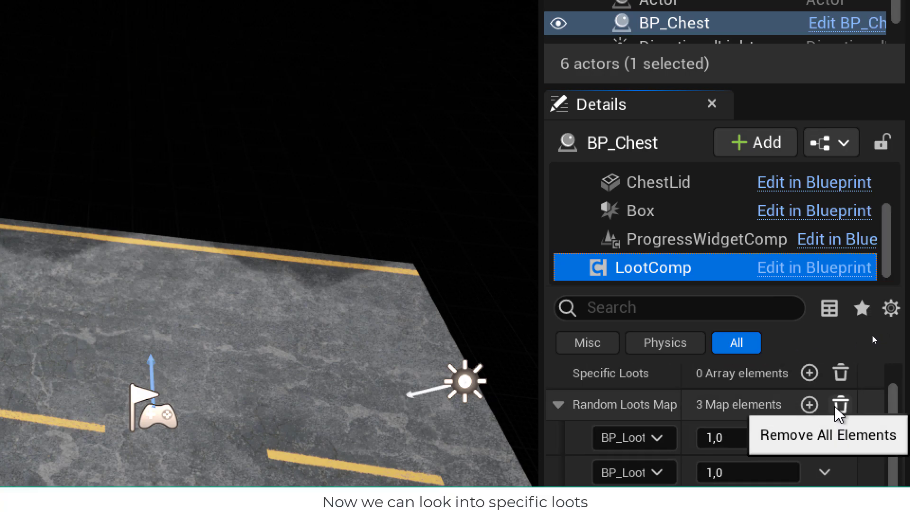
{"action": "left_click", "coordinate": [839, 405]}
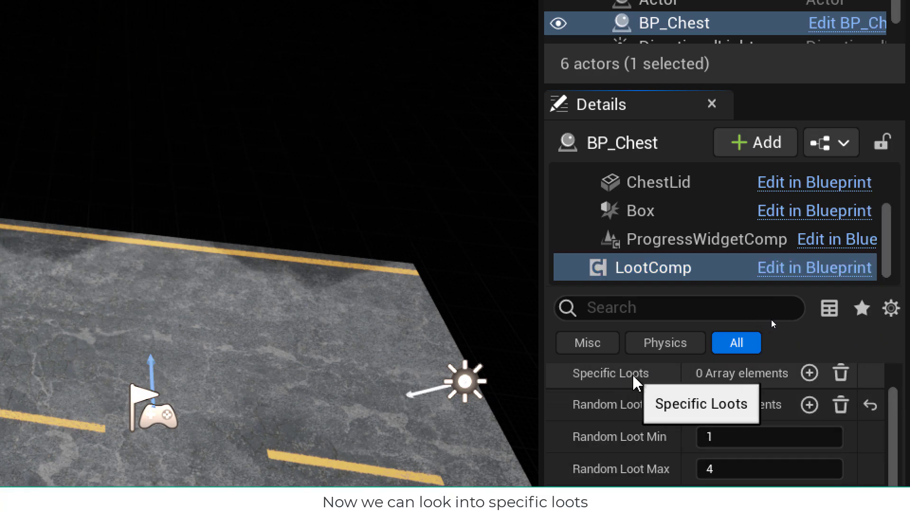
Step: Add two Specific Loots elements to the chest and assign BP_LootMedkit to index 0 and BP_LootHeavyMachineGun to index 1
{"action": "left_click", "coordinate": [808, 373]}
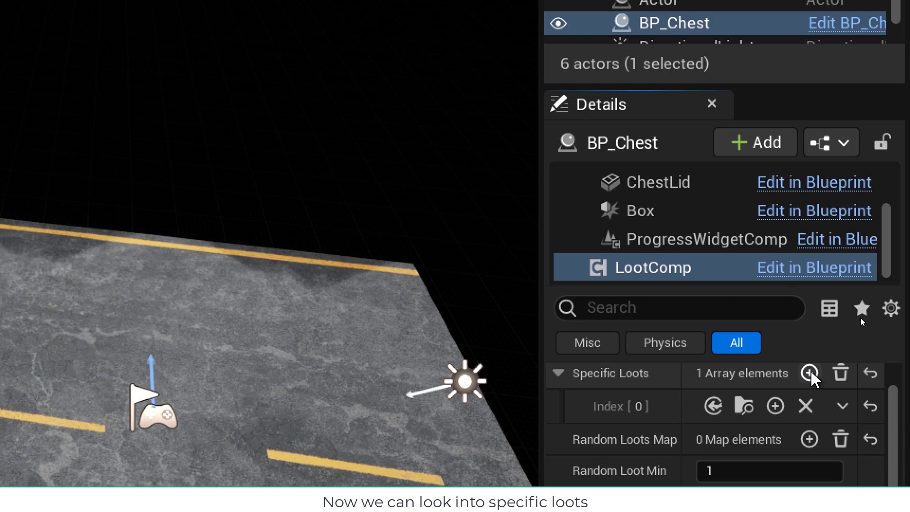
{"action": "left_click", "coordinate": [716, 405]}
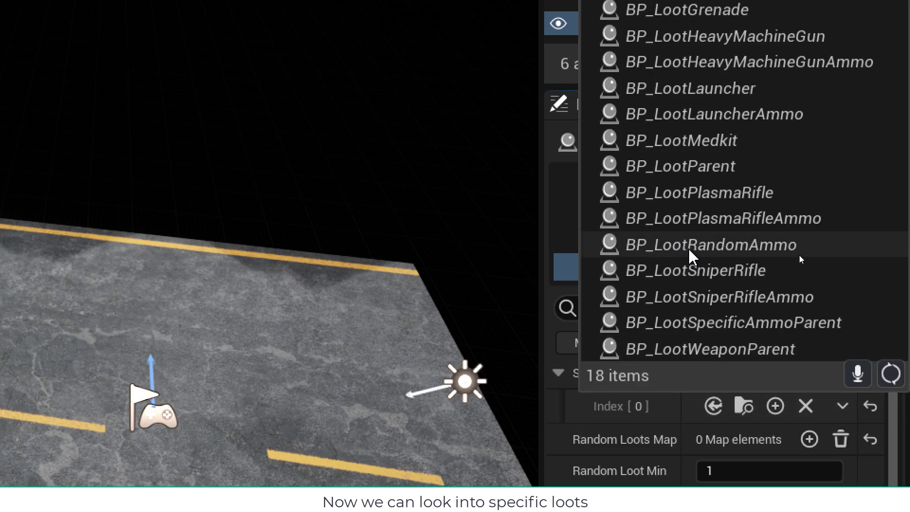
{"action": "left_click", "coordinate": [692, 142]}
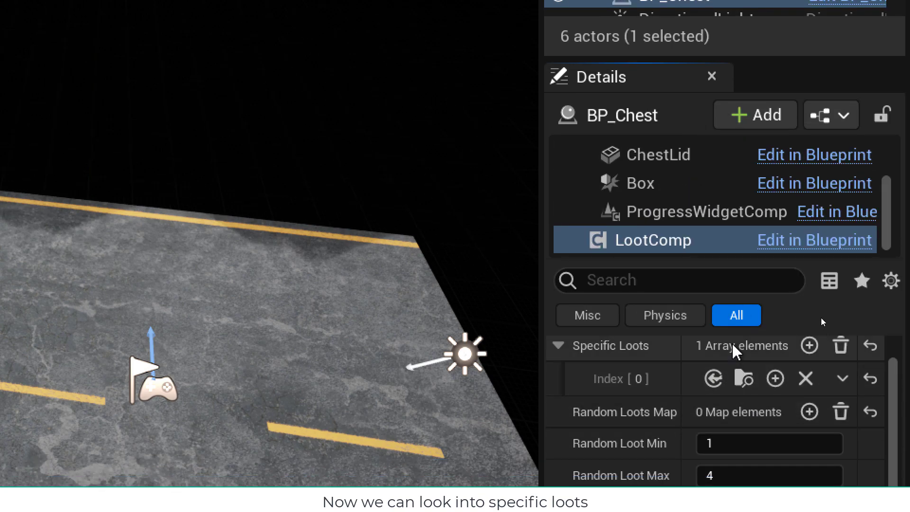
{"action": "left_click", "coordinate": [808, 372]}
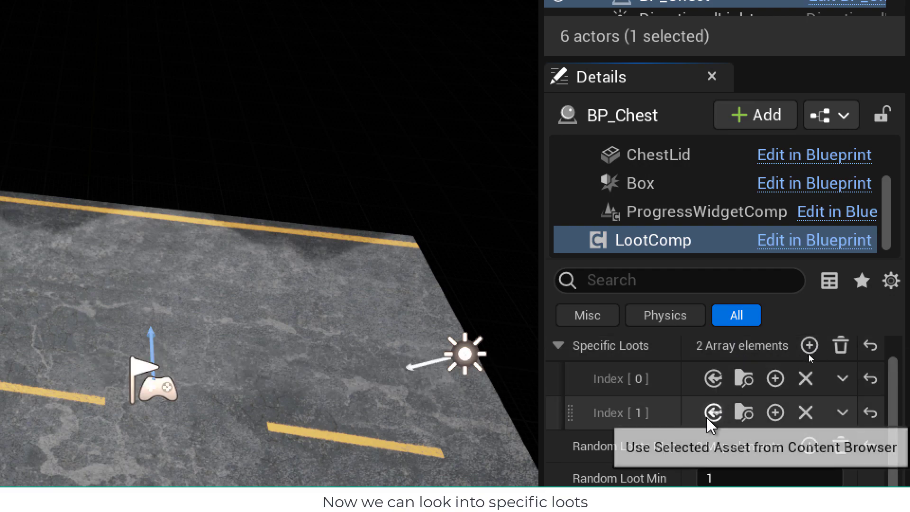
{"action": "left_click", "coordinate": [722, 414]}
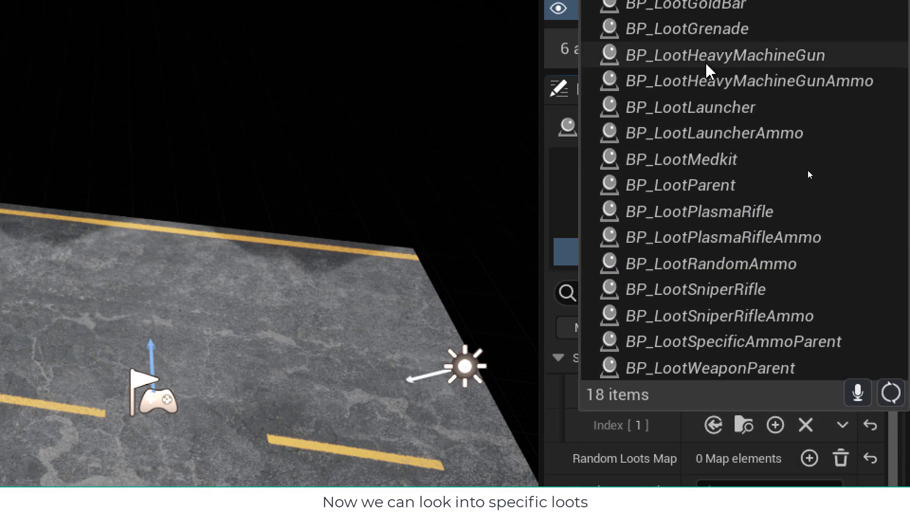
{"action": "left_click", "coordinate": [706, 47]}
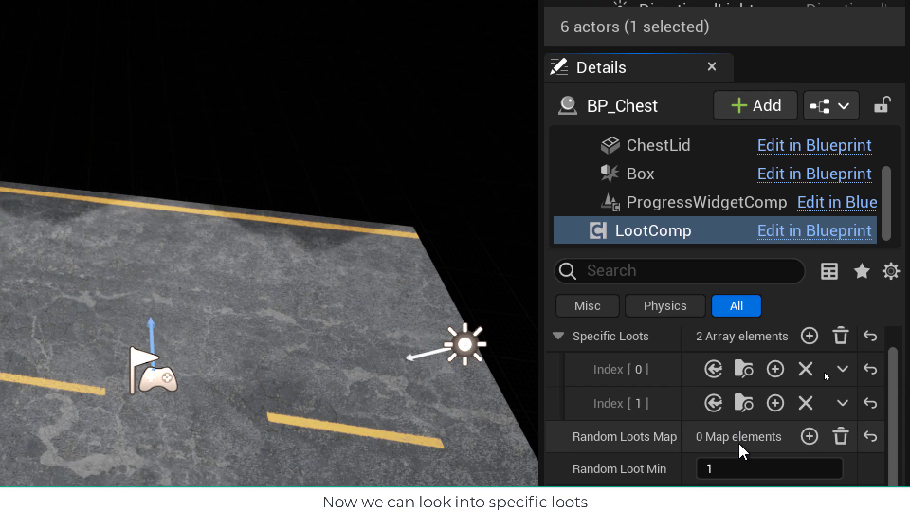
Step: Add two more Specific Loots elements to the chest and assign BP_LootHeavyMachineGunAmmo to both index 2 and index 3
{"action": "left_click", "coordinate": [809, 336]}
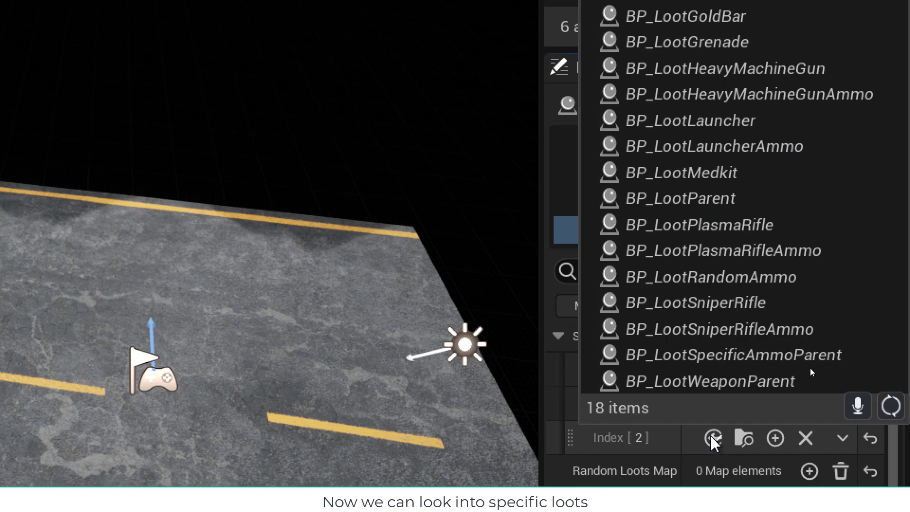
{"action": "left_click", "coordinate": [764, 101]}
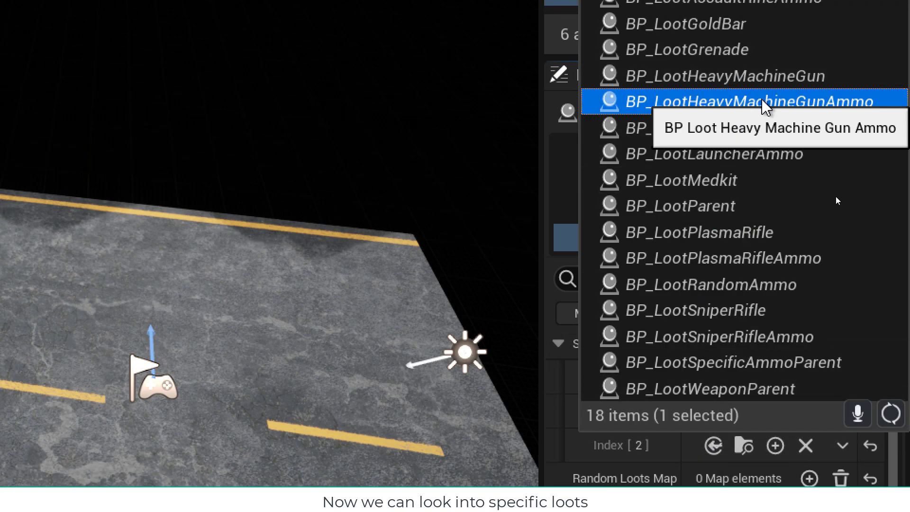
{"action": "left_click", "coordinate": [809, 346]}
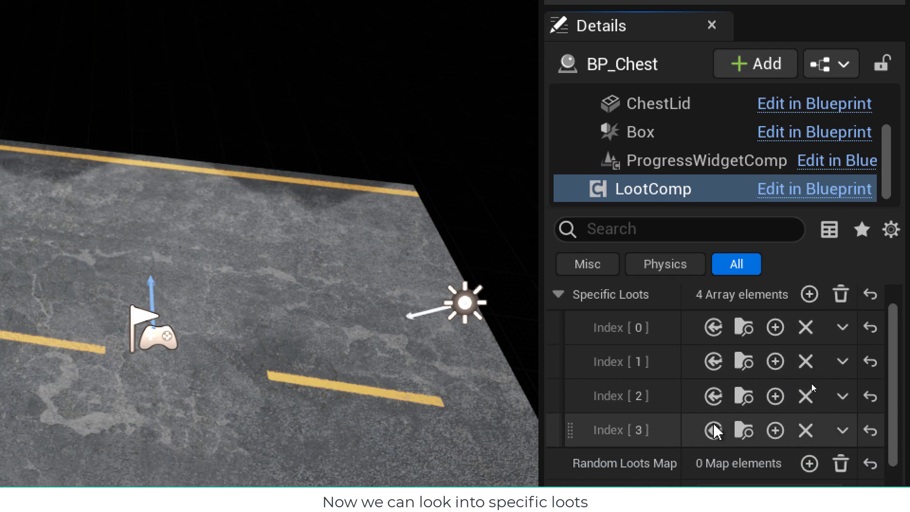
{"action": "left_click", "coordinate": [715, 450]}
{"action": "left_click", "coordinate": [813, 105]}
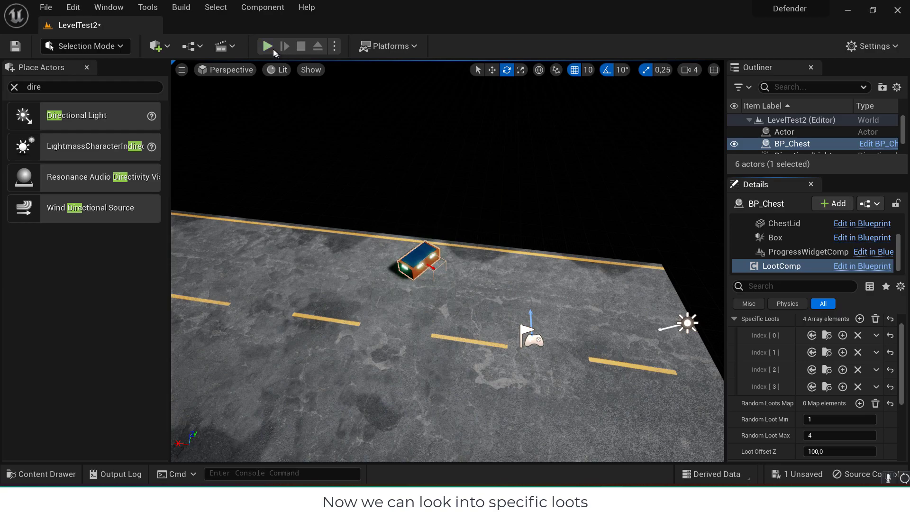
Step: Play-test the level by opening the chest, collecting its specific loots and firing the heavy machine gun
{"action": "left_click", "coordinate": [273, 49]}
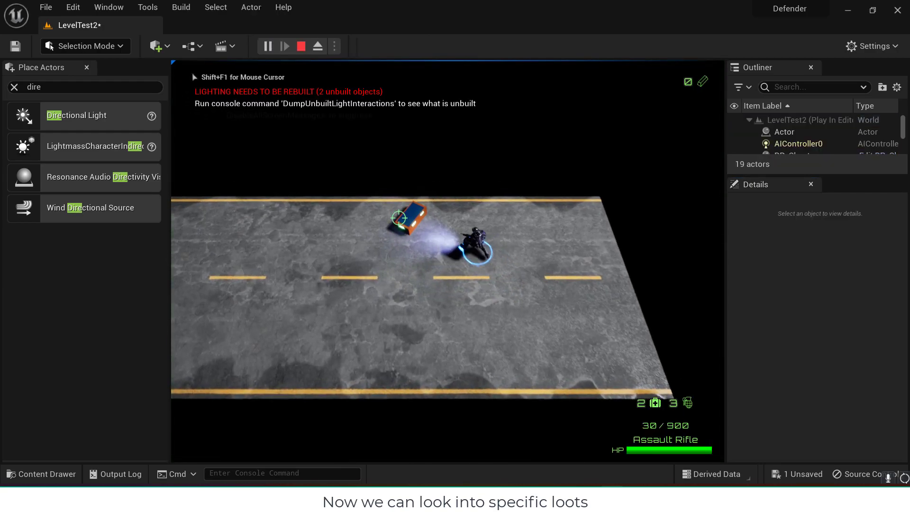
{"action": "key", "text": "w"}
{"action": "key", "text": "a"}
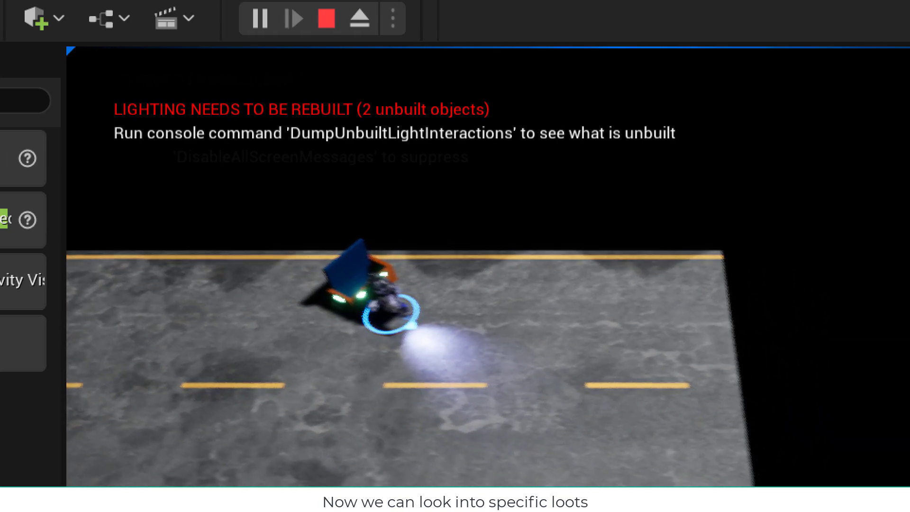
{"action": "key", "text": "e"}
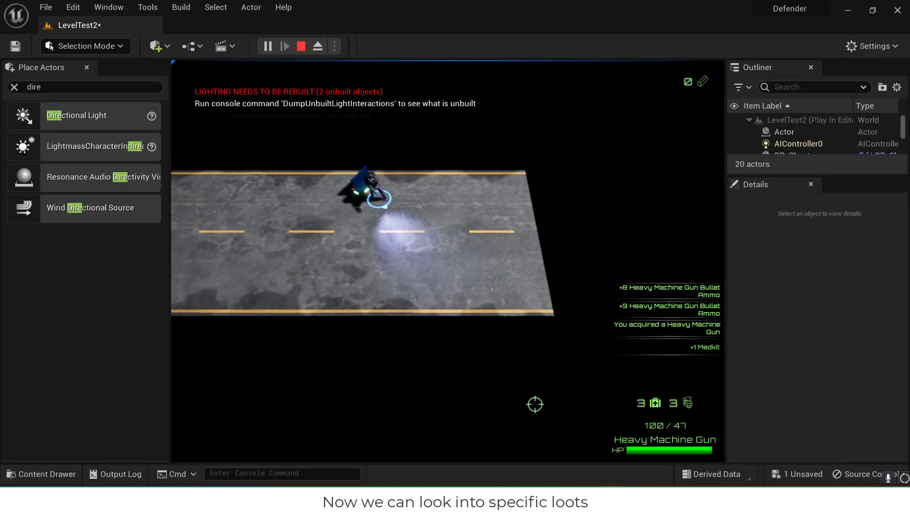
{"action": "key", "text": "d"}
{"action": "left_click", "coordinate": [287, 279]}
{"action": "left_click_drag", "start_coordinate": [287, 279], "coordinate": [286, 252]}
{"action": "key", "text": "s"}
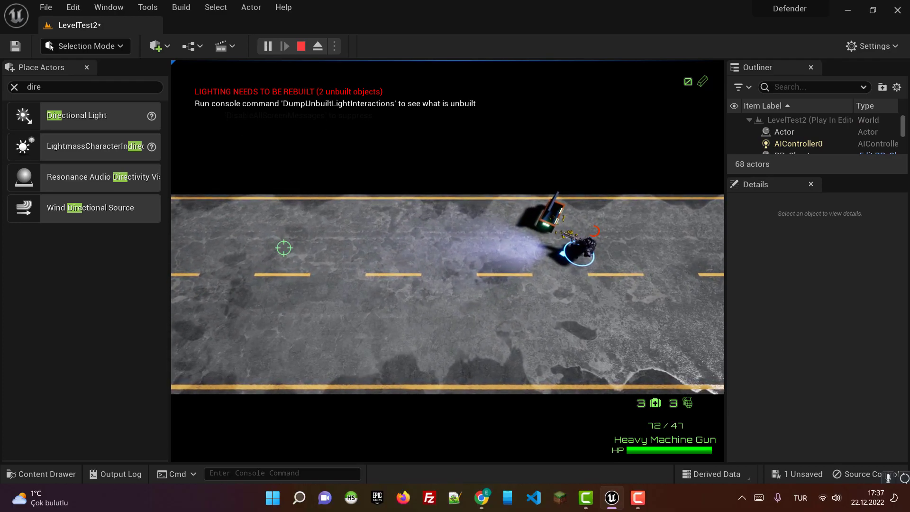
{"action": "key", "text": "Escape"}
Step: Place the SM_MET_Car_Interior mesh on the road near the chest and rotate it to -50° around its vertical axis
{"action": "left_click", "coordinate": [45, 474]}
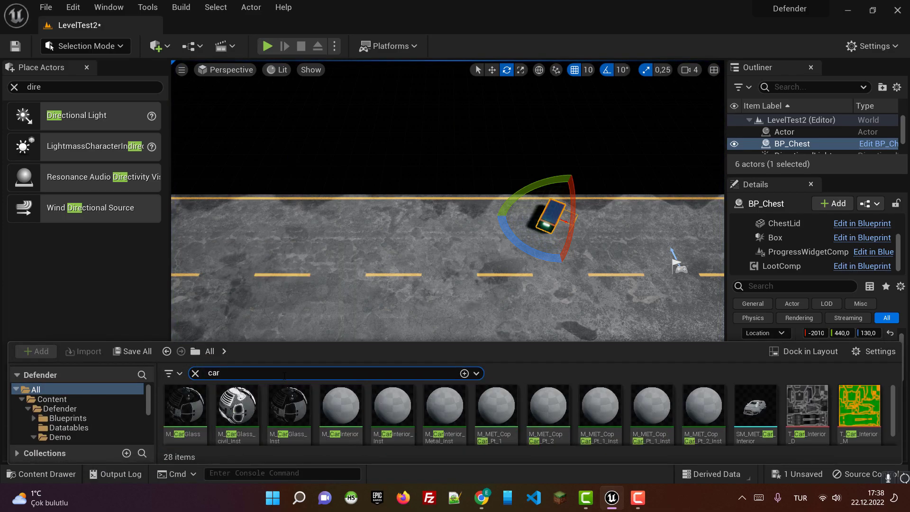
{"action": "mouse_move", "coordinate": [765, 407]}
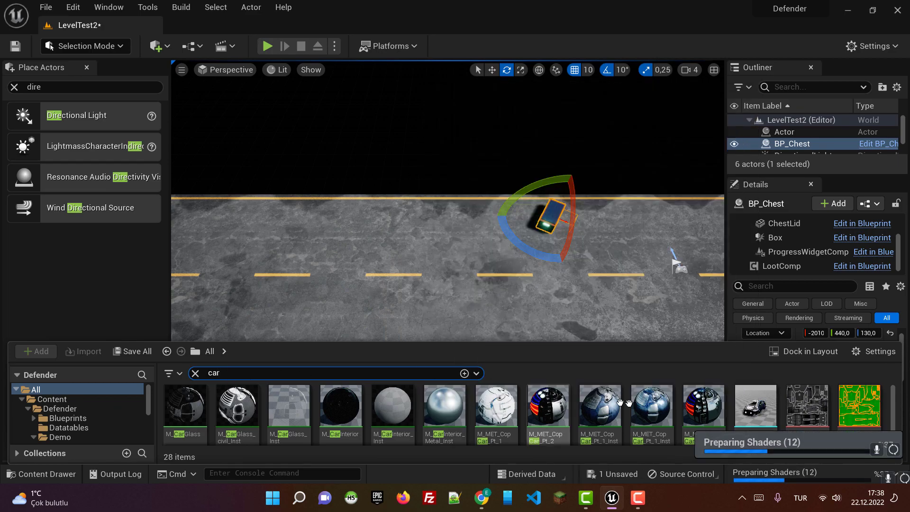
{"action": "left_click_drag", "start_coordinate": [736, 406], "coordinate": [498, 291]}
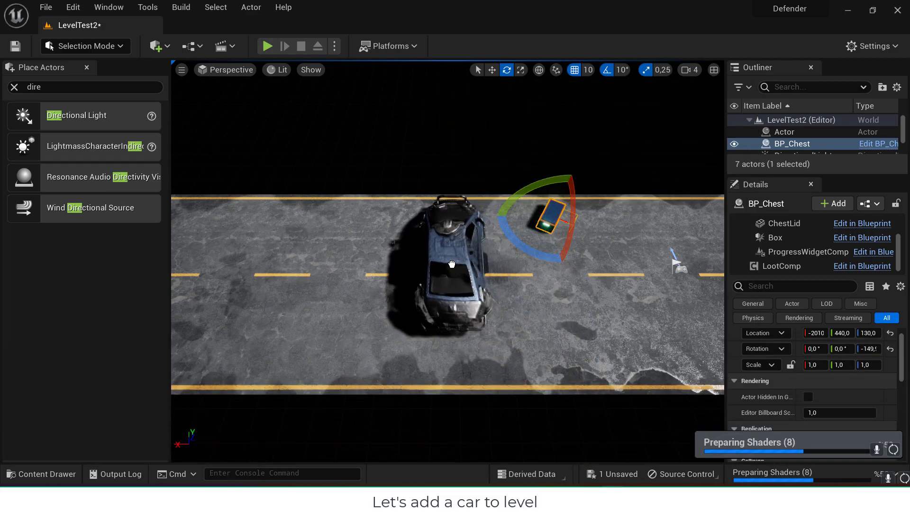
{"action": "left_click", "coordinate": [449, 260]}
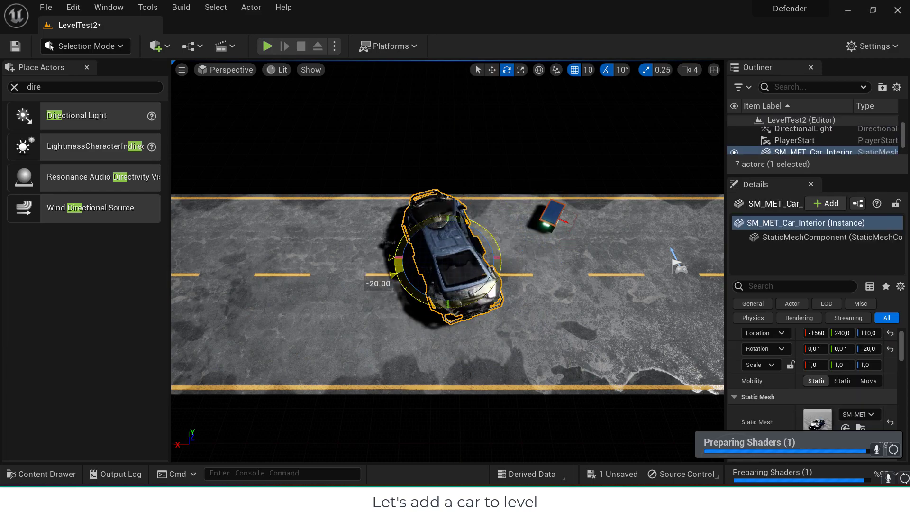
{"action": "left_click_drag", "start_coordinate": [393, 274], "coordinate": [402, 290]}
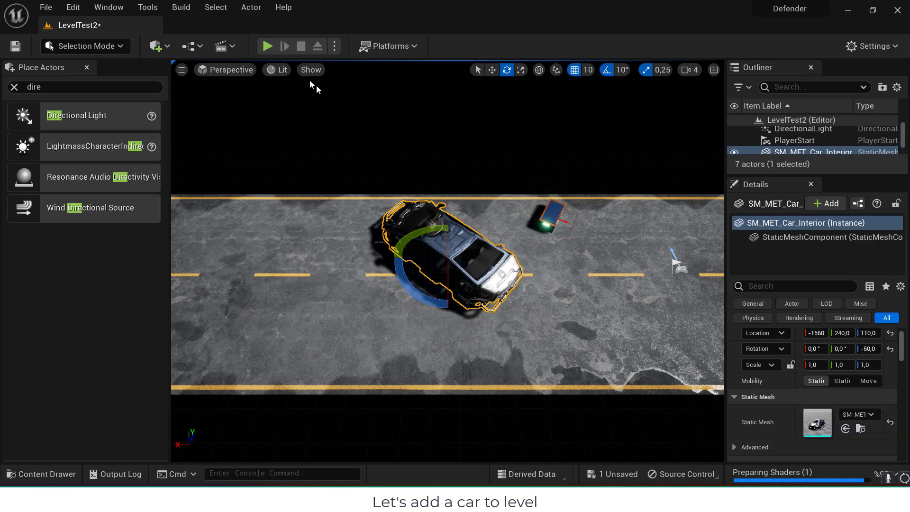
Step: Play-test the level by walking the character around the car and the chest, and end the session
{"action": "left_click", "coordinate": [267, 46]}
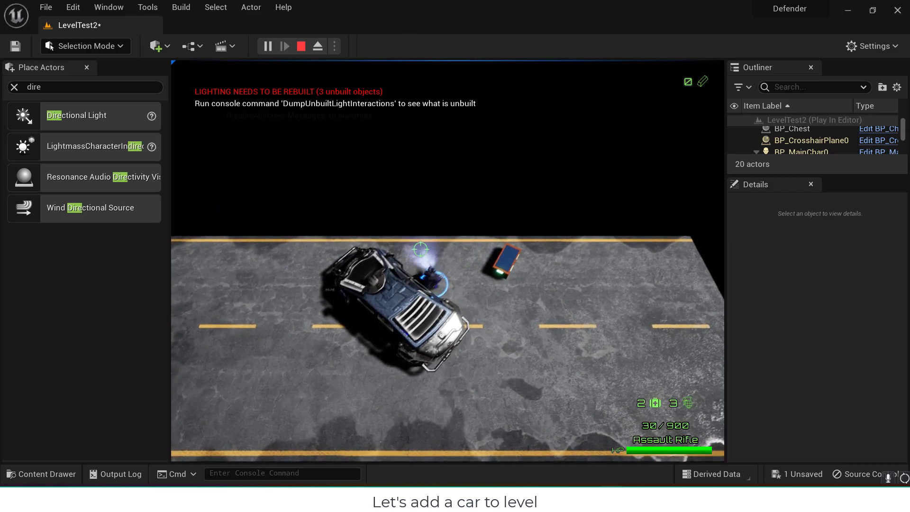
{"action": "key", "text": "d"}
{"action": "key", "text": "a"}
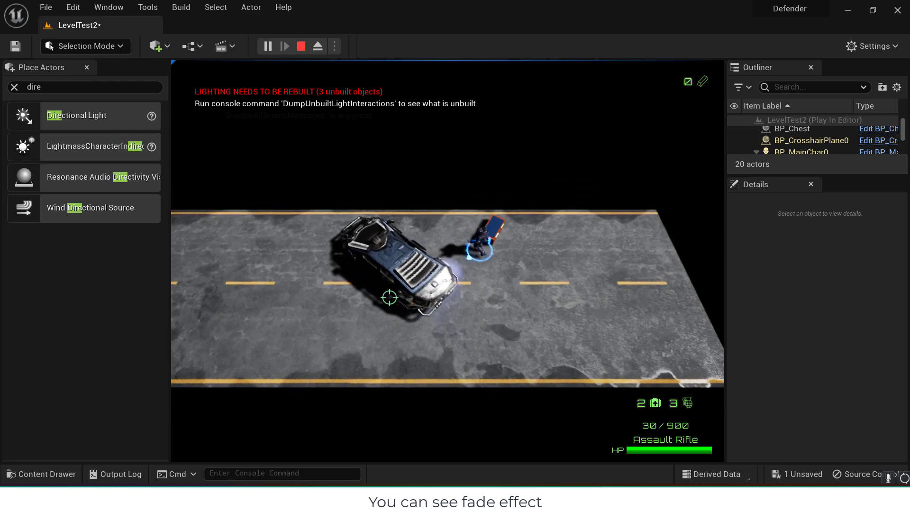
{"action": "key", "text": "Escape"}
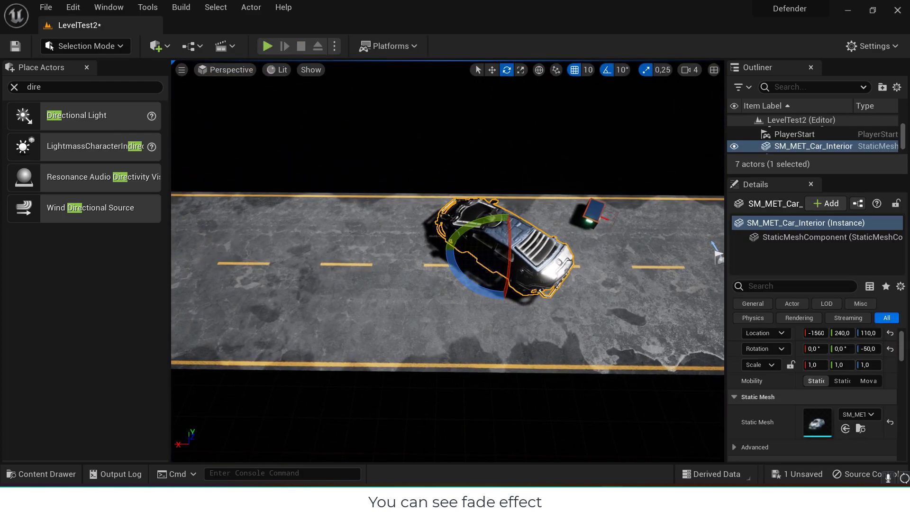
Step: Search the content for BP_tr and place BP_Trooper on the road beyond the car, turned to about -180° around its vertical axis
{"action": "right_click_drag", "start_coordinate": [477, 285], "coordinate": [502, 279]}
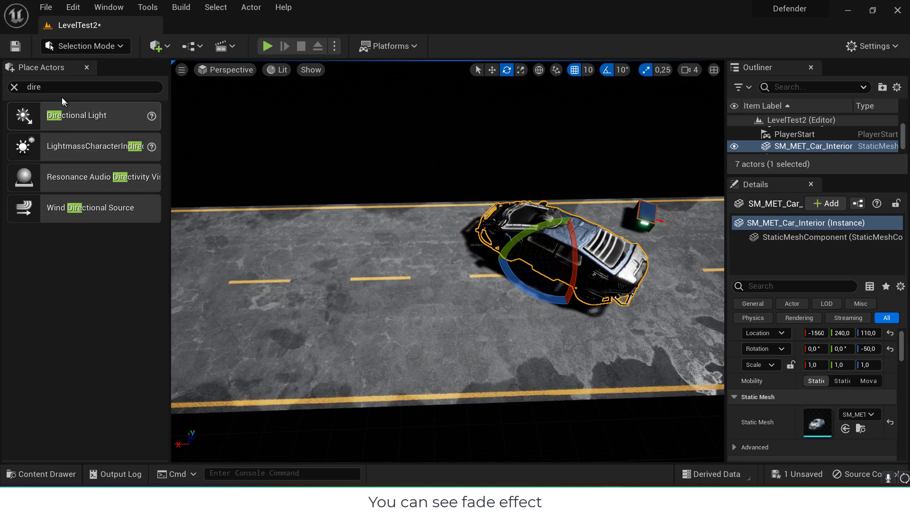
{"action": "left_click", "coordinate": [60, 473]}
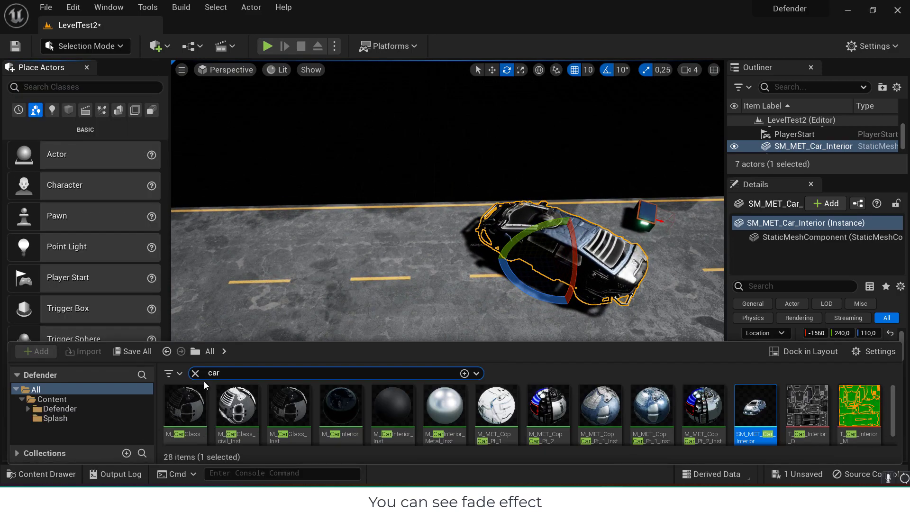
{"action": "type", "text": "BP_tr"}
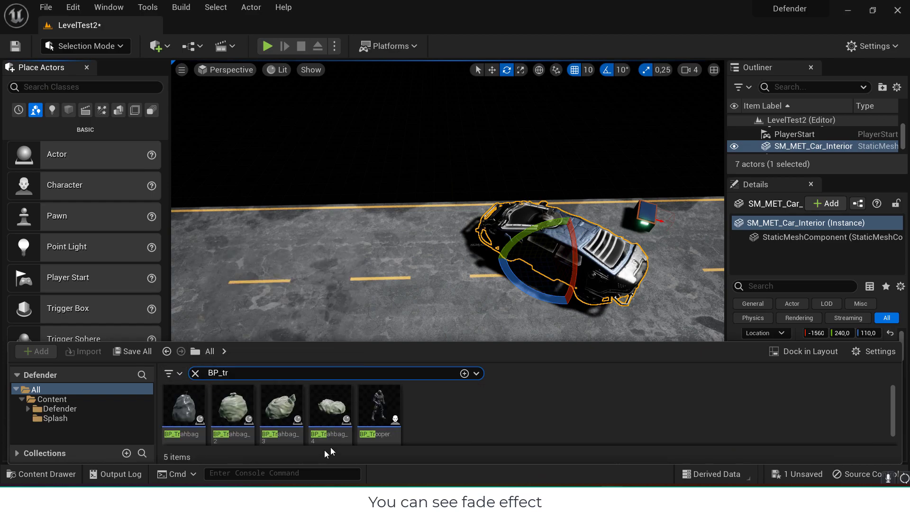
{"action": "left_click_drag", "start_coordinate": [388, 419], "coordinate": [330, 270]}
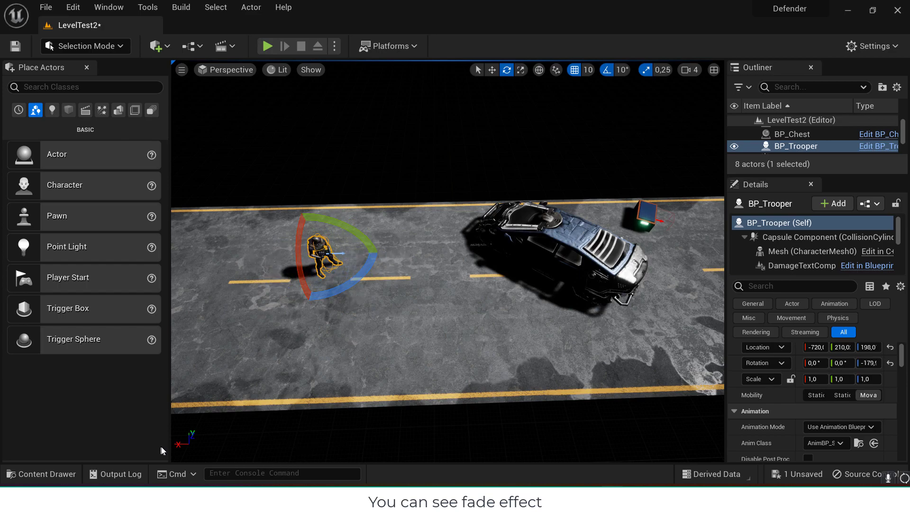
Step: Search the content for BP_hea, place BP_HeavyGunner on the road beside the trooper and rotate it to about -180° around its vertical axis
{"action": "left_click", "coordinate": [60, 474]}
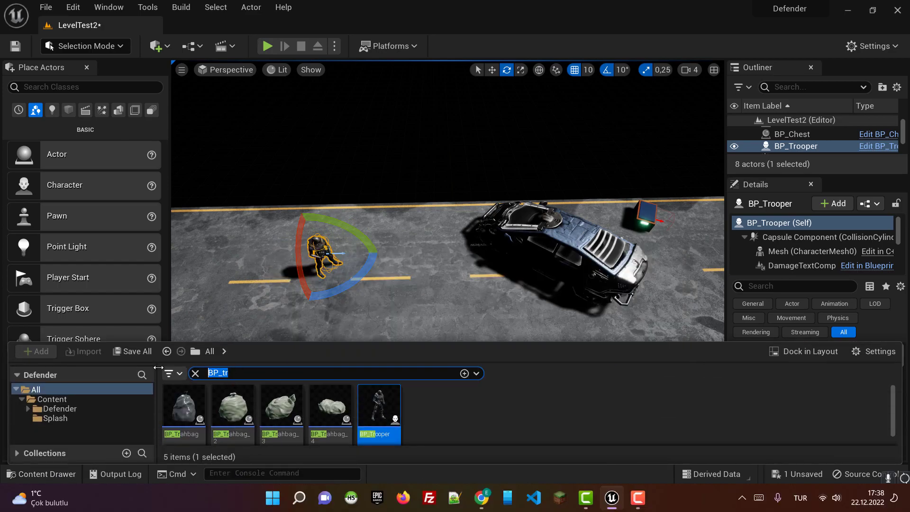
{"action": "type", "text": "hea"}
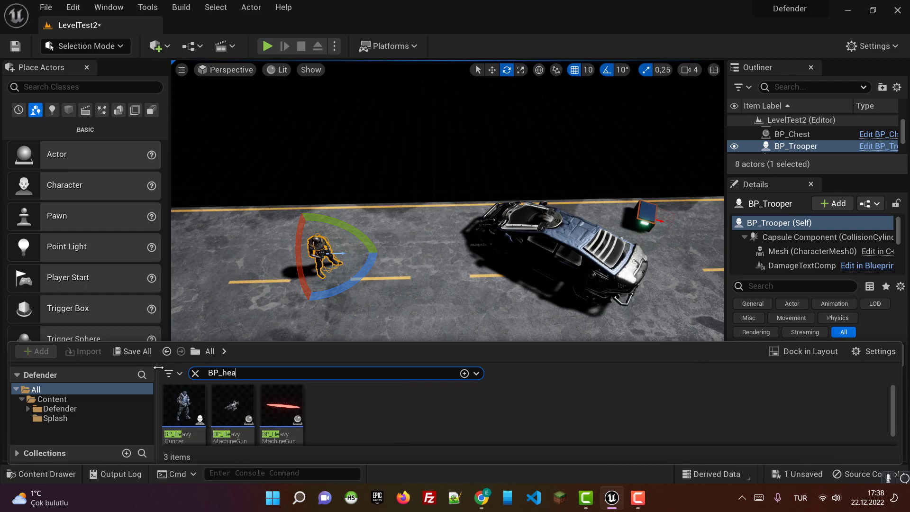
{"action": "left_click_drag", "start_coordinate": [184, 408], "coordinate": [327, 321]}
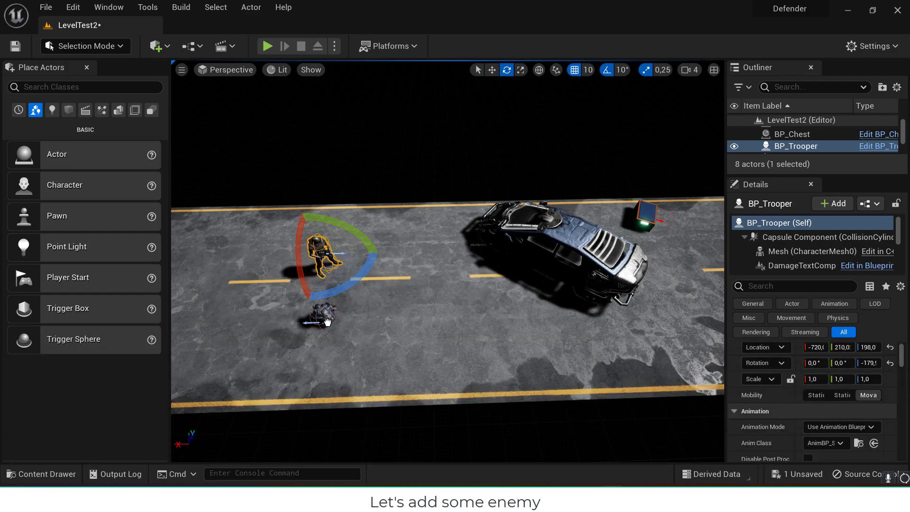
{"action": "right_click_drag", "start_coordinate": [353, 362], "coordinate": [346, 294]}
{"action": "key", "text": "w"}
{"action": "right_click_drag", "start_coordinate": [421, 382], "coordinate": [441, 382]}
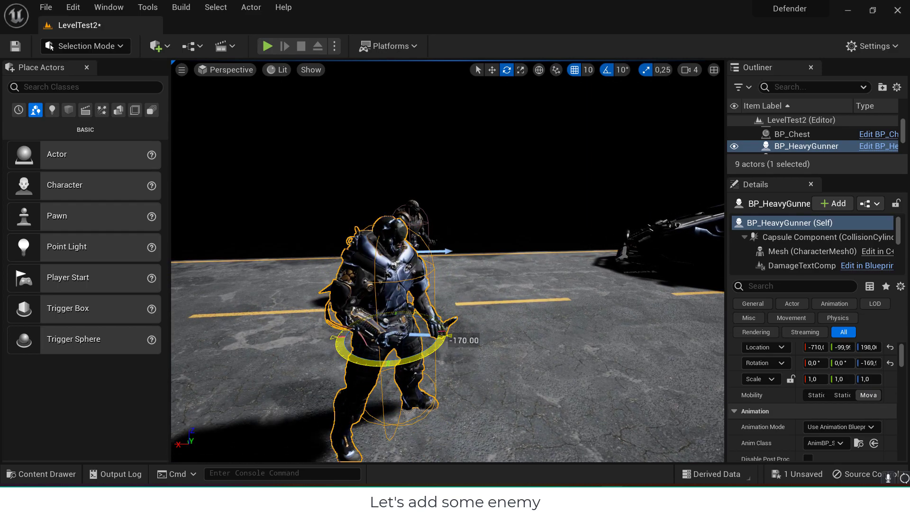
{"action": "left_click_drag", "start_coordinate": [428, 353], "coordinate": [464, 353], "text": "alt"}
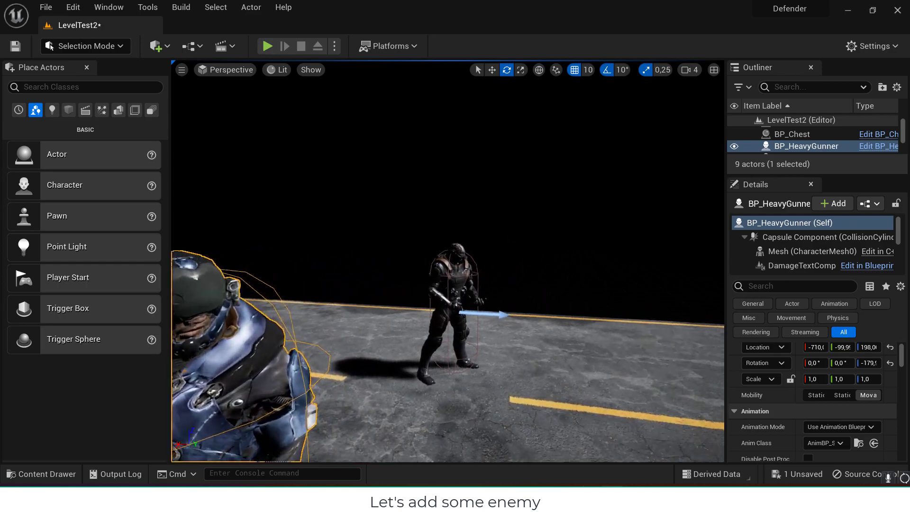
Step: Rotate BP_Trooper to about -160° around its vertical axis
{"action": "right_click_drag", "start_coordinate": [454, 345], "coordinate": [479, 394]}
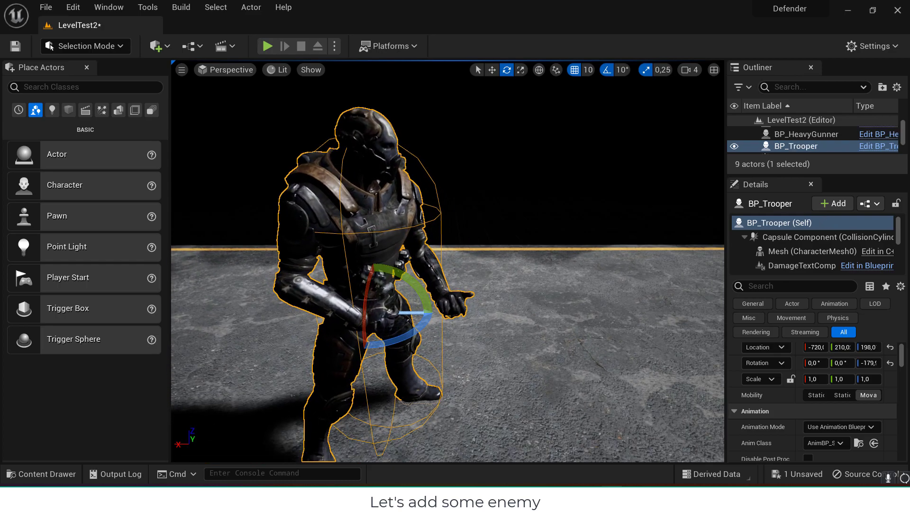
{"action": "key", "text": "s"}
{"action": "right_click_drag", "start_coordinate": [464, 336], "coordinate": [531, 334]}
Step: Play-test the level in full screen, firing the assault rifle, opening the chest and collecting its loot
{"action": "left_click", "coordinate": [266, 45]}
{"action": "key", "text": "F11"}
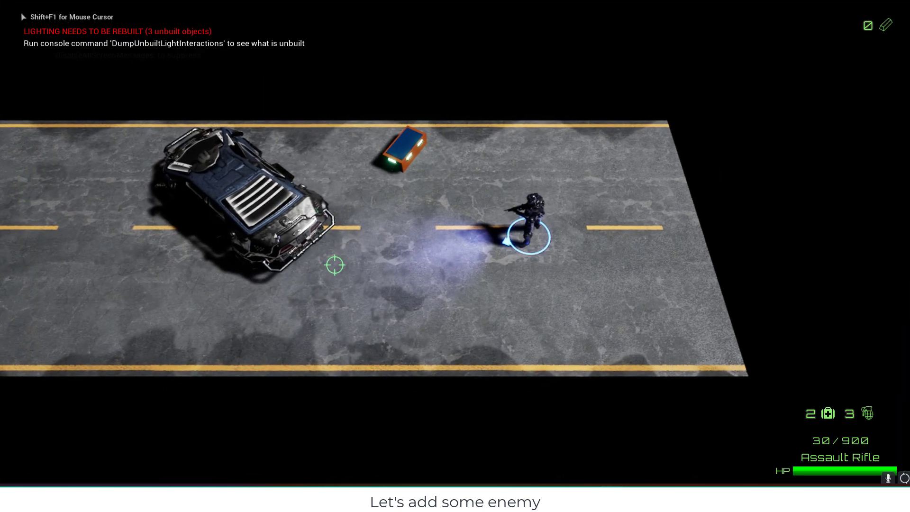
{"action": "left_click_drag", "start_coordinate": [202, 240], "coordinate": [256, 235]}
{"action": "key", "text": "w"}
{"action": "key", "text": "a"}
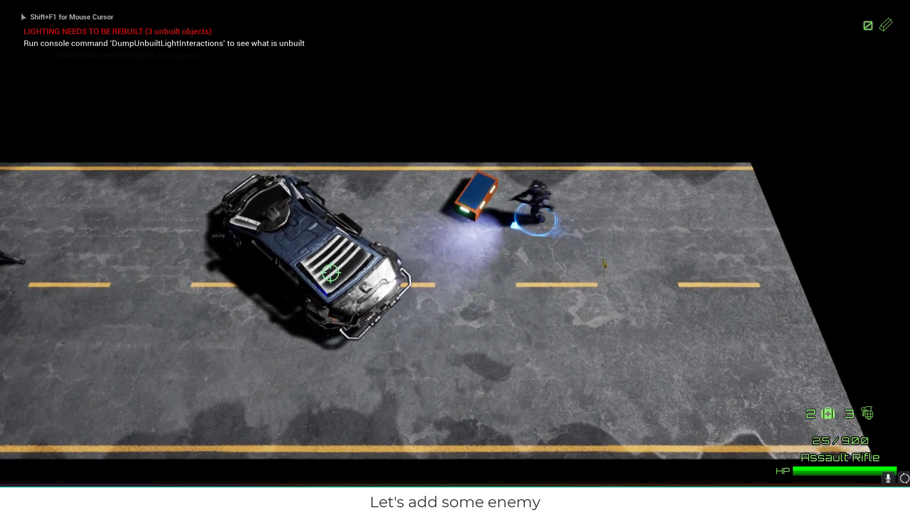
{"action": "key", "text": "e"}
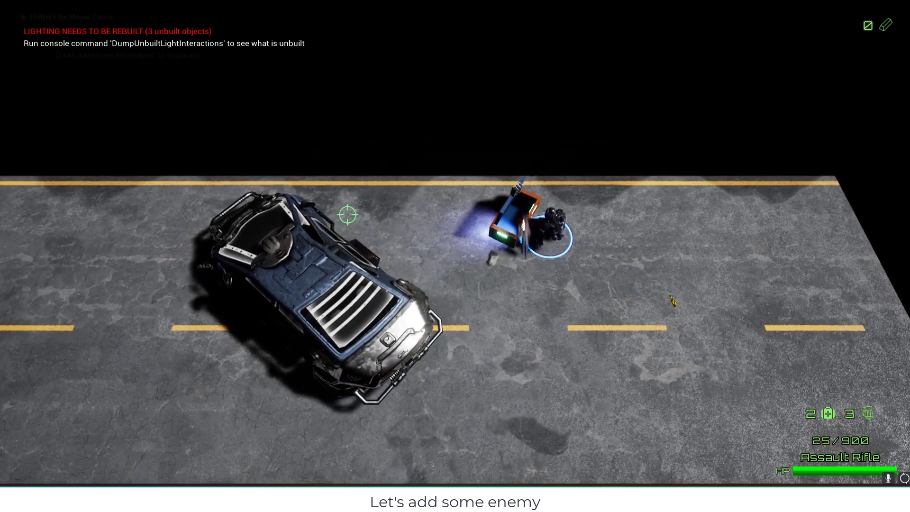
{"action": "key", "text": "s"}
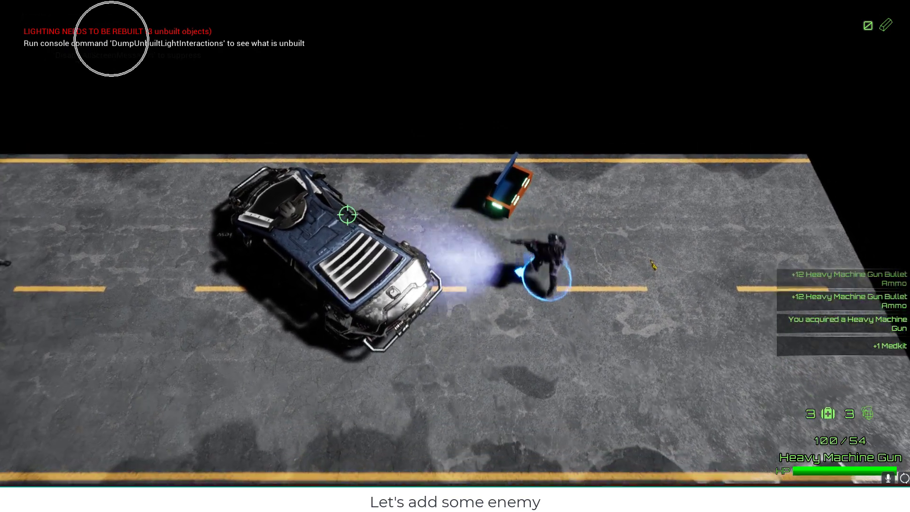
Step: Shoot down the trooper and heavy gunner with the heavy machine gun, and end the play-test back in the normal editor layout
{"action": "key", "text": "a"}
{"action": "left_click_drag", "start_coordinate": [197, 260], "coordinate": [243, 229]}
{"action": "key", "text": "a"}
{"action": "key", "text": "r"}
{"action": "key", "text": "d"}
{"action": "key", "text": "w"}
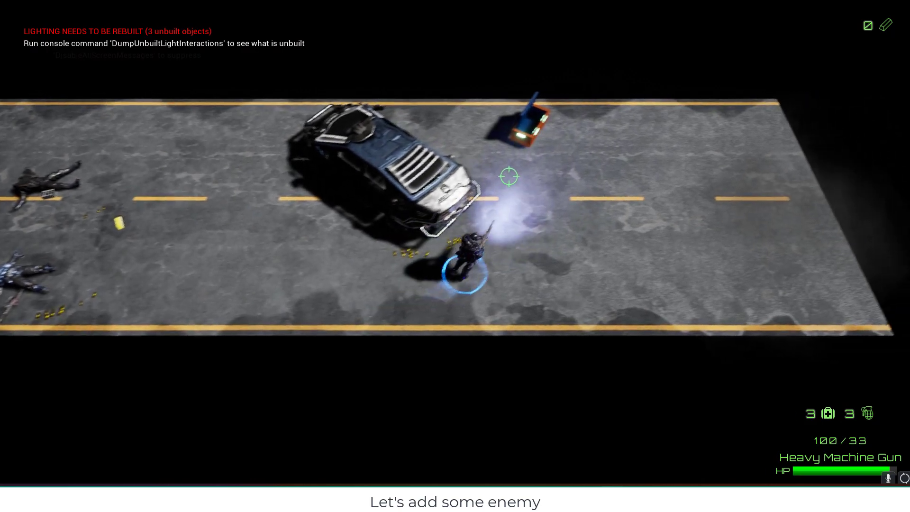
{"action": "key", "text": "Escape"}
{"action": "mouse_move", "coordinate": [306, 27]}
{"action": "right_mouse_down"}
{"action": "mouse_move", "coordinate": [266, 109]}
{"action": "mouse_move", "coordinate": [306, 26]}
{"action": "right_mouse_up"}
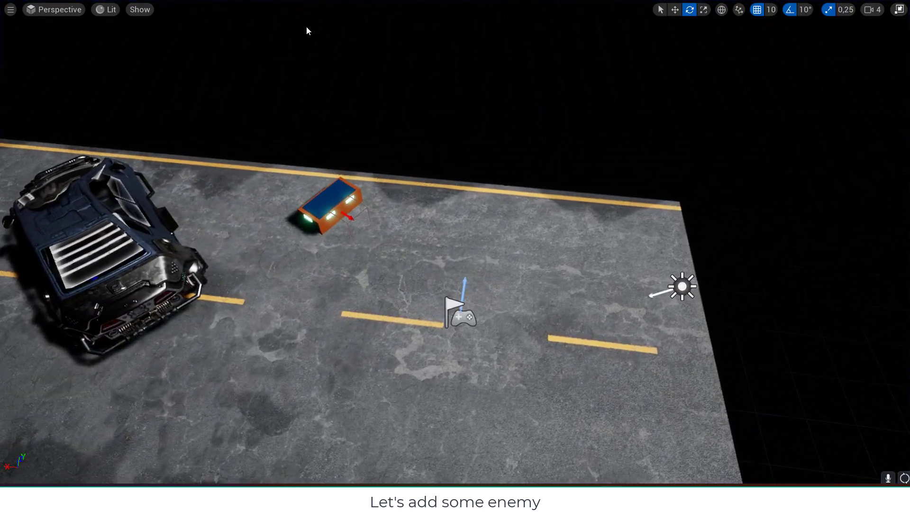
{"action": "key", "text": "F11"}
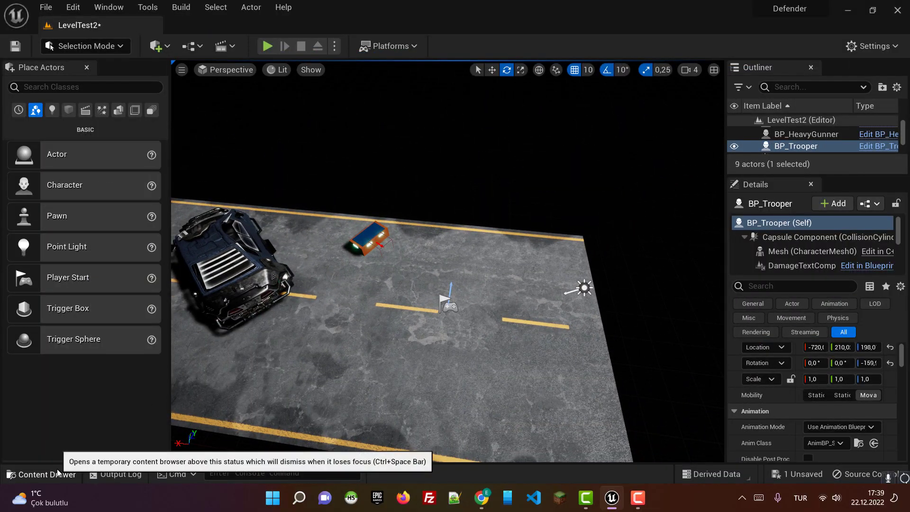
Step: Place the SM_BigDoorway mesh from the Defender/Demo/Meshes folder on the road near the player start
{"action": "left_click", "coordinate": [42, 473]}
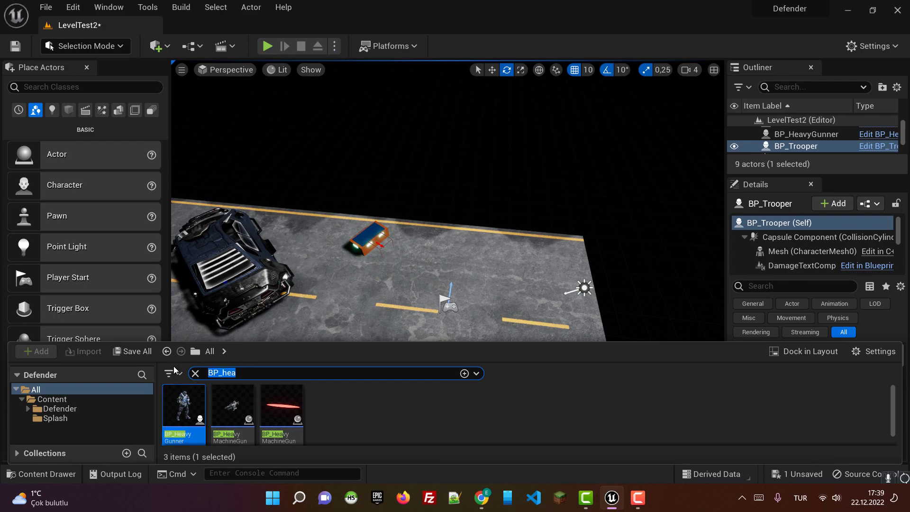
{"action": "key", "text": "BackSpace"}
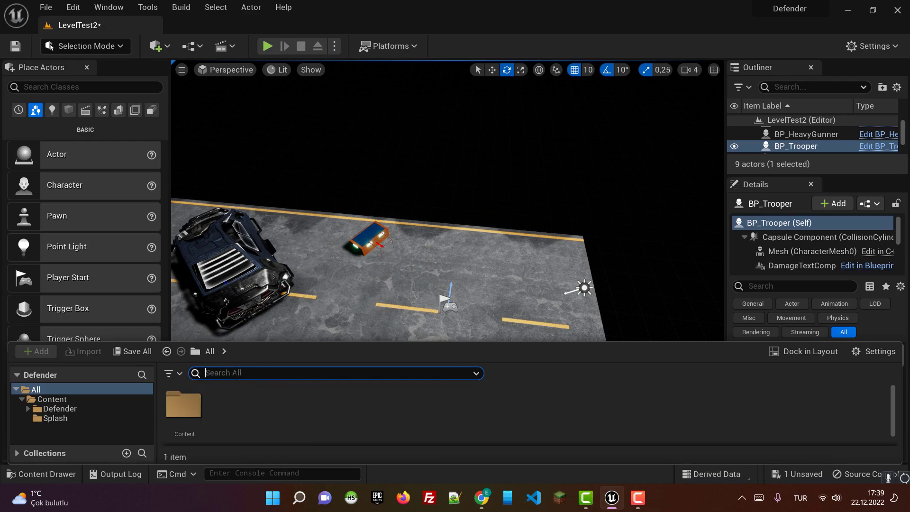
{"action": "double_click", "coordinate": [193, 413]}
{"action": "double_click", "coordinate": [201, 403]}
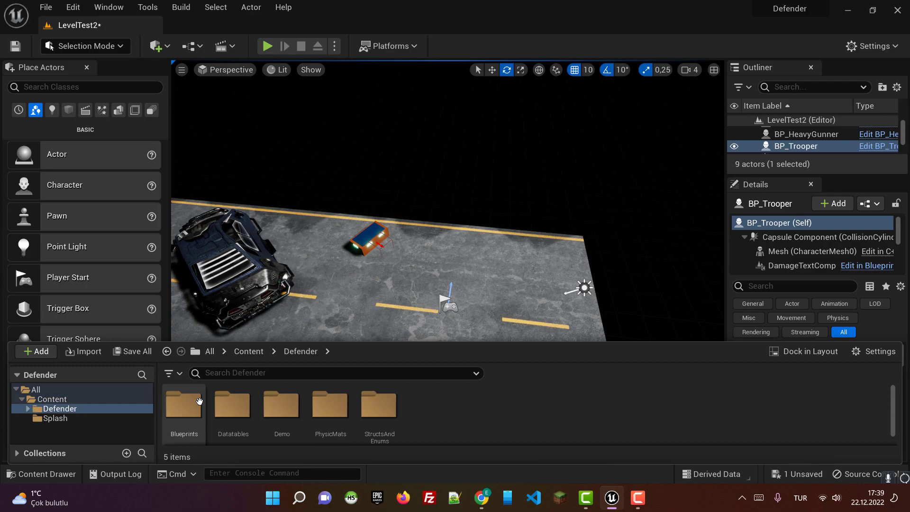
{"action": "double_click", "coordinate": [286, 411]}
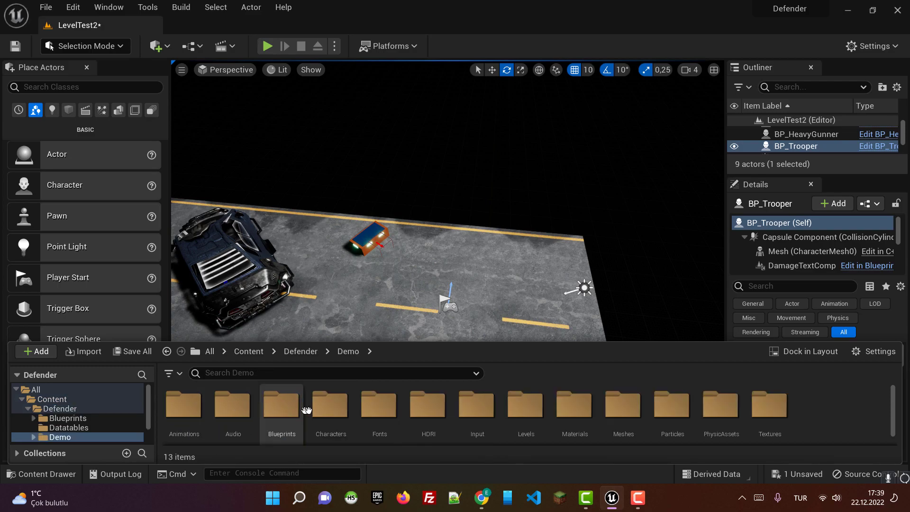
{"action": "double_click", "coordinate": [615, 412]}
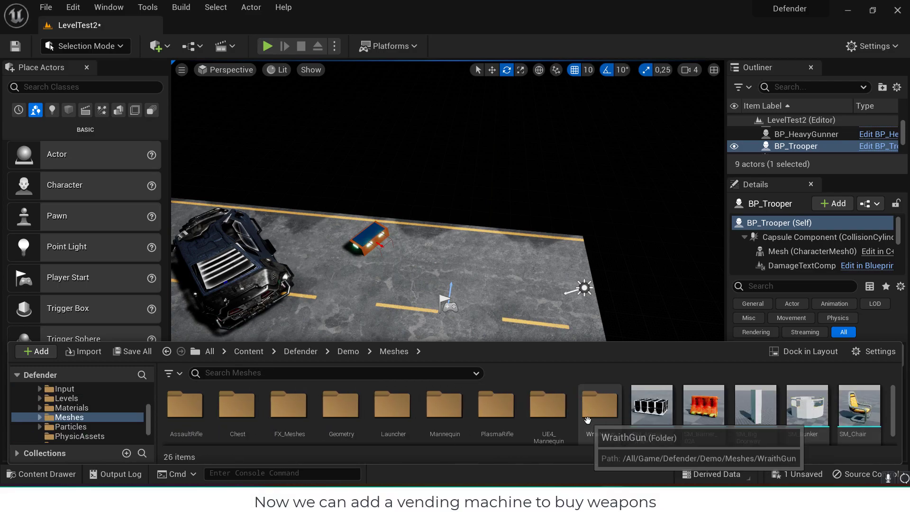
{"action": "left_click_drag", "start_coordinate": [755, 406], "coordinate": [487, 219]}
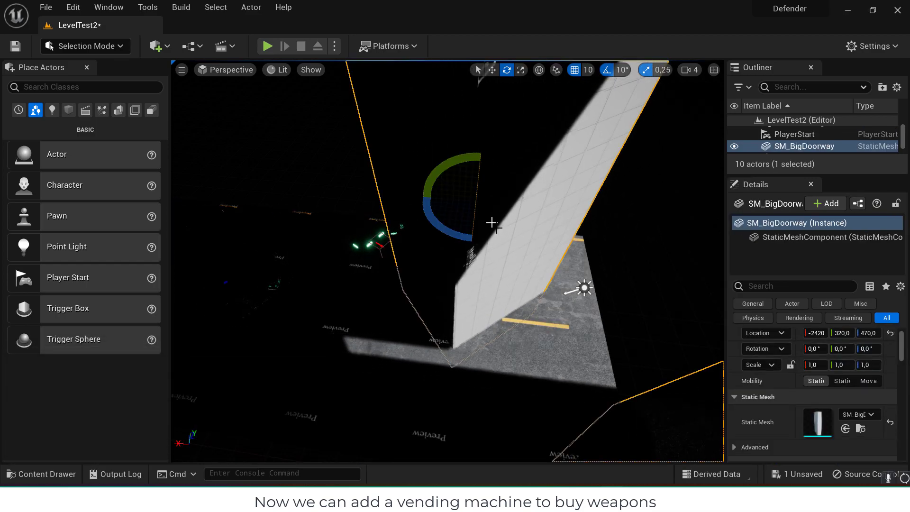
Step: Move SM_BigDoorway up and toward the road's edge, to Y 720 and Z 570
{"action": "right_click_drag", "start_coordinate": [481, 235], "coordinate": [483, 215]}
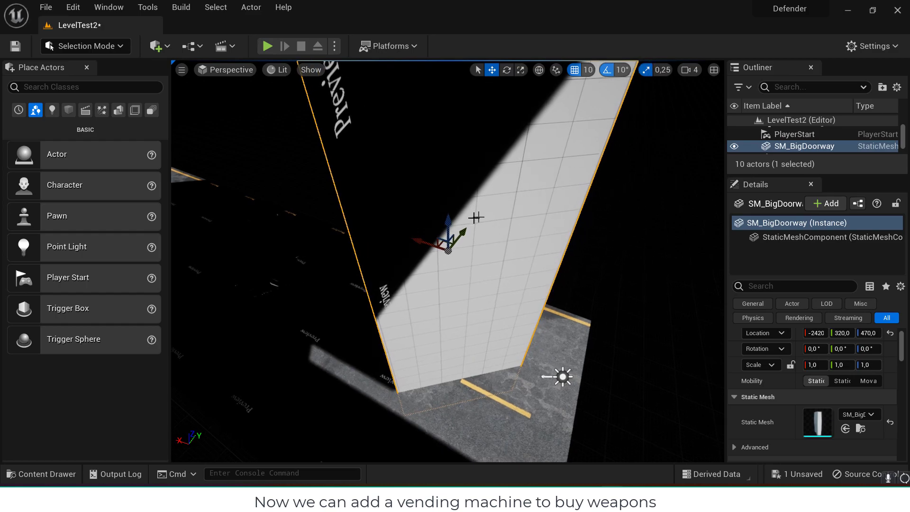
{"action": "left_click_drag", "start_coordinate": [446, 217], "coordinate": [445, 170]}
{"action": "right_click_drag", "start_coordinate": [521, 203], "coordinate": [487, 206]}
{"action": "left_click_drag", "start_coordinate": [421, 207], "coordinate": [537, 171]}
{"action": "right_click_drag", "start_coordinate": [536, 171], "coordinate": [594, 146]}
Step: Rotate SM_BigDoorway to -50° around its vertical axis and move it along the road to X -1800
{"action": "key", "text": "e"}
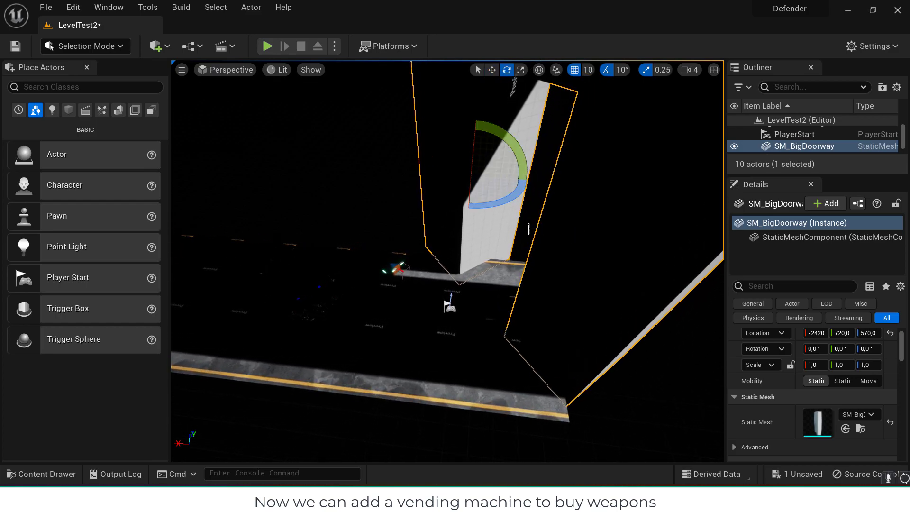
{"action": "left_click_drag", "start_coordinate": [420, 174], "coordinate": [429, 195]}
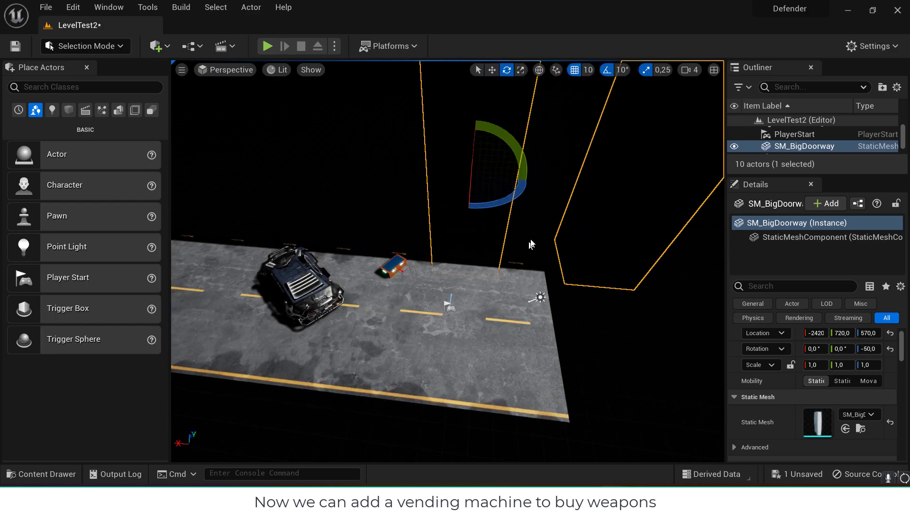
{"action": "mouse_move", "coordinate": [300, 368]}
{"action": "right_mouse_down"}
{"action": "mouse_move", "coordinate": [322, 368]}
{"action": "mouse_move", "coordinate": [320, 339]}
{"action": "mouse_move", "coordinate": [299, 368]}
{"action": "right_mouse_up"}
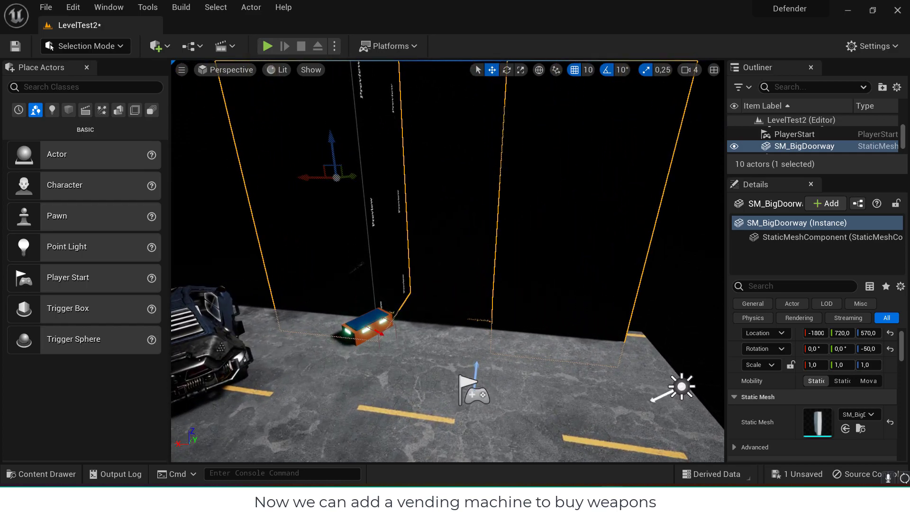
Step: Find BP_VendingMachine across all project content and place it on the road near the player start
{"action": "left_click", "coordinate": [41, 473]}
{"action": "type", "text": "vend"}
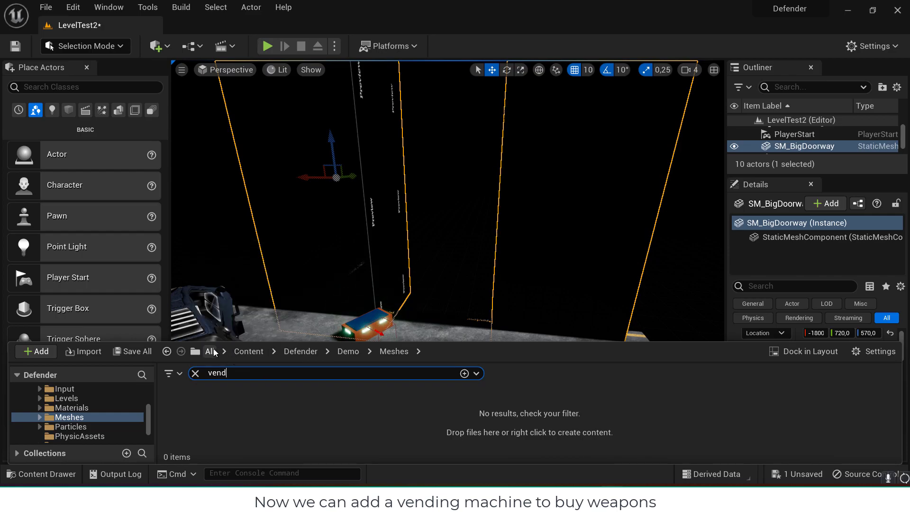
{"action": "left_click", "coordinate": [212, 351]}
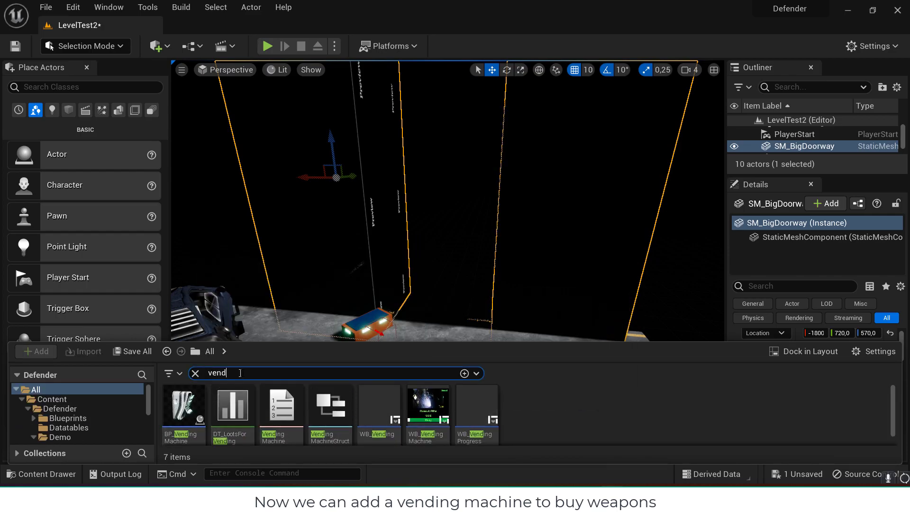
{"action": "type", "text": "ing ma"}
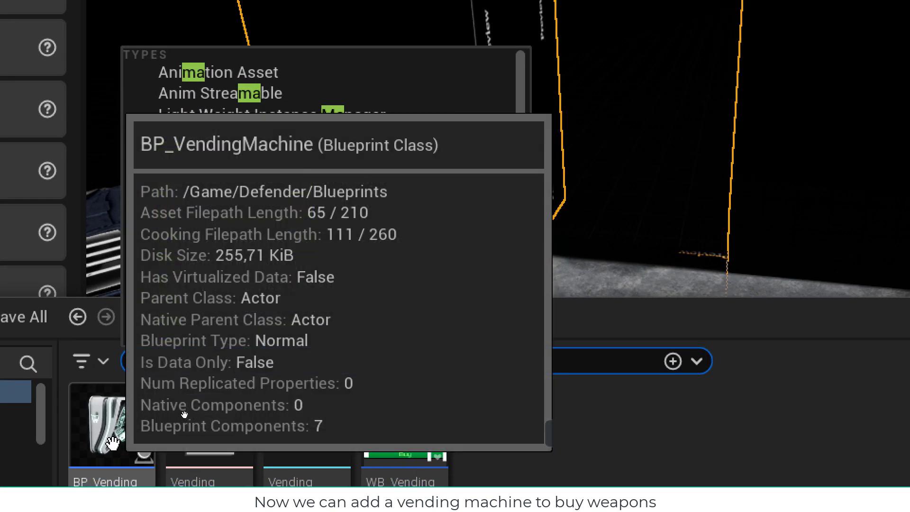
{"action": "left_click", "coordinate": [113, 442]}
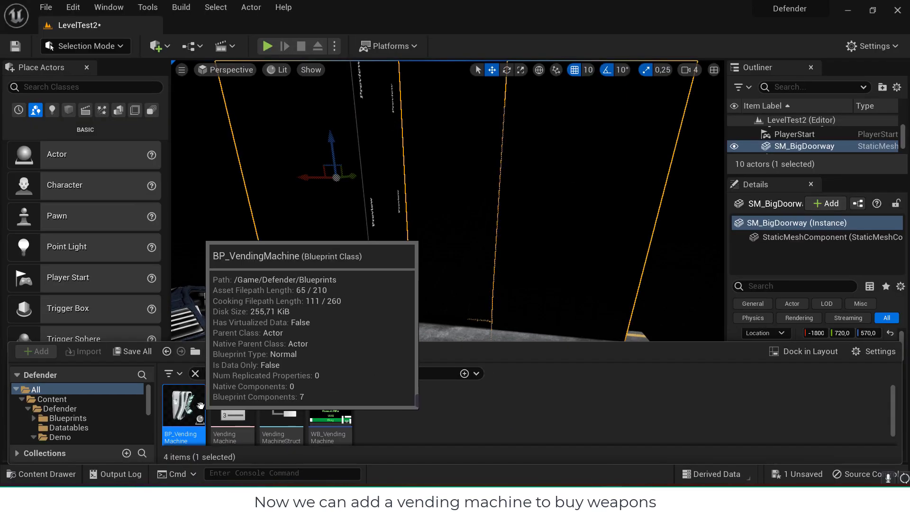
{"action": "left_click_drag", "start_coordinate": [188, 402], "coordinate": [560, 249]}
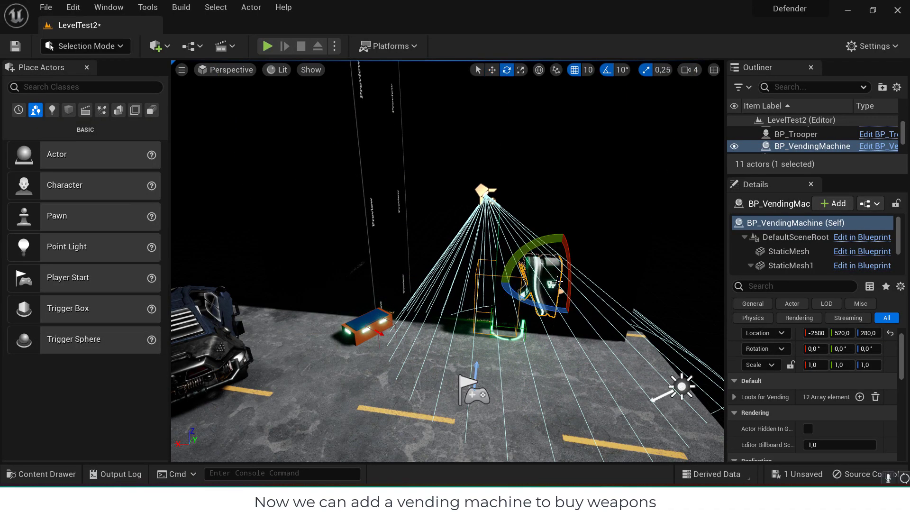
Step: Rotate BP_VendingMachine to about -90° around its vertical axis and shift it to Y 530
{"action": "left_click_drag", "start_coordinate": [532, 301], "coordinate": [576, 305]}
{"action": "right_click_drag", "start_coordinate": [546, 302], "coordinate": [430, 349]}
{"action": "key", "text": "r"}
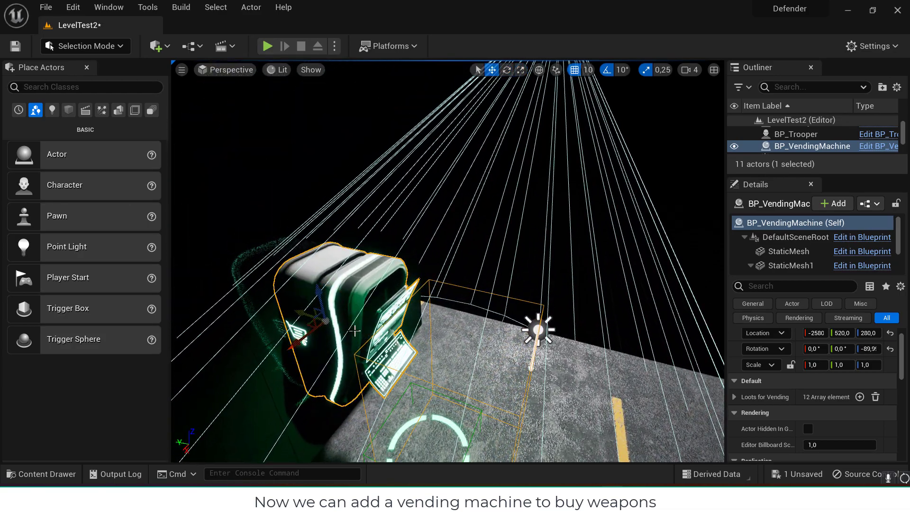
{"action": "mouse_move", "coordinate": [301, 315]}
{"action": "left_mouse_down"}
{"action": "mouse_move", "coordinate": [310, 318]}
{"action": "mouse_move", "coordinate": [295, 315]}
{"action": "left_mouse_up"}
{"action": "right_click_drag", "start_coordinate": [382, 341], "coordinate": [383, 341]}
Step: Play-test the level, open the vending machine's shop, try to buy heavy machine gun ammo, and end the play-test
{"action": "left_click", "coordinate": [268, 45]}
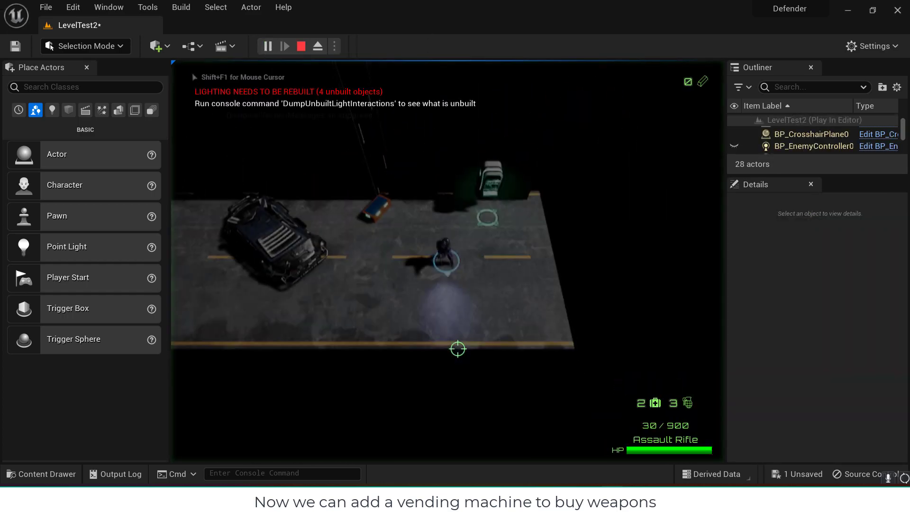
{"action": "key", "text": "w"}
{"action": "key", "text": "d"}
{"action": "key", "text": "e"}
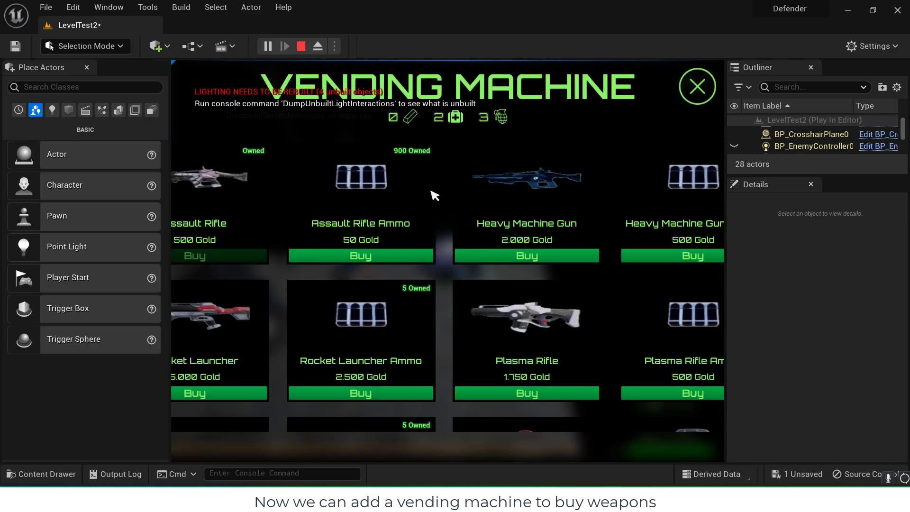
{"action": "left_click", "coordinate": [634, 251]}
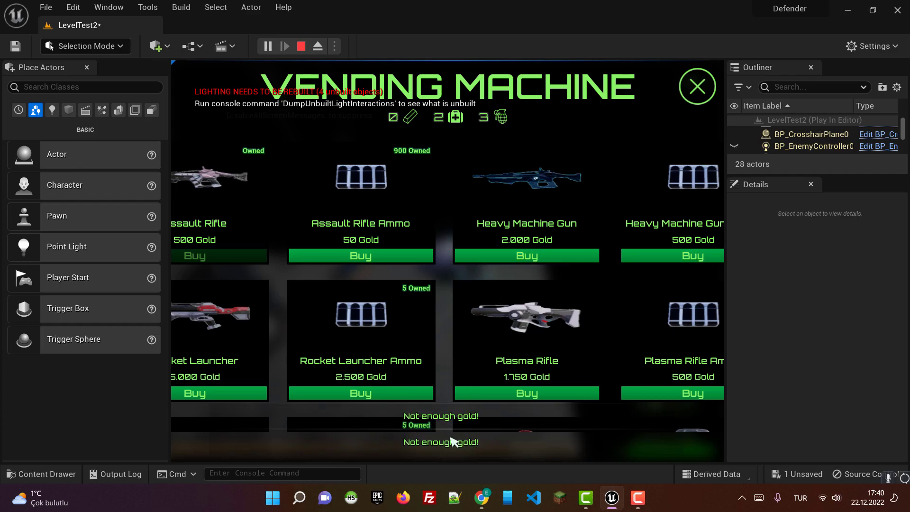
{"action": "left_click", "coordinate": [697, 88]}
{"action": "key", "text": "Escape"}
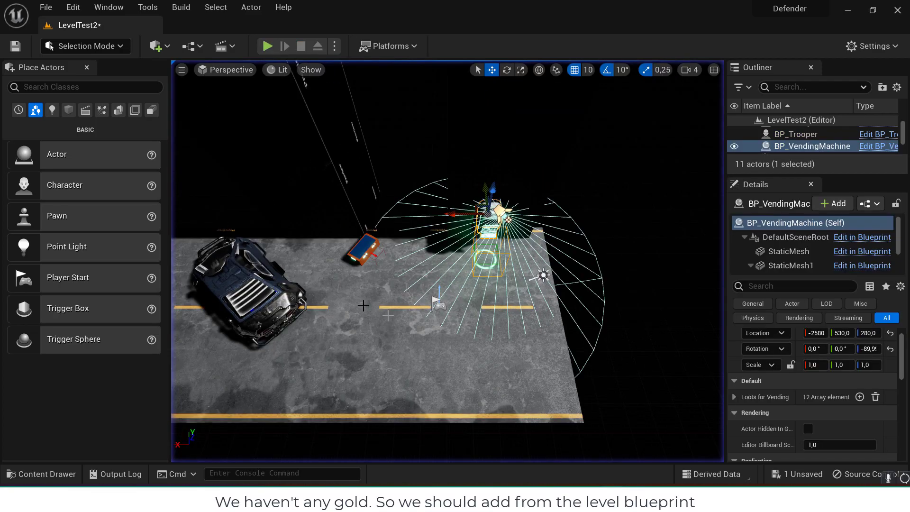
Step: Open the level blueprint of LevelTest2 and delete the Event Tick node
{"action": "left_click", "coordinate": [191, 46]}
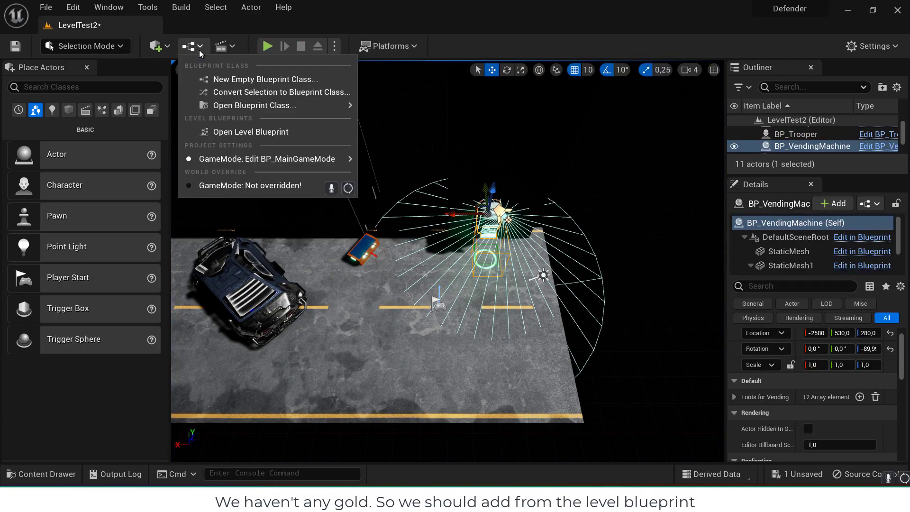
{"action": "left_click", "coordinate": [246, 134]}
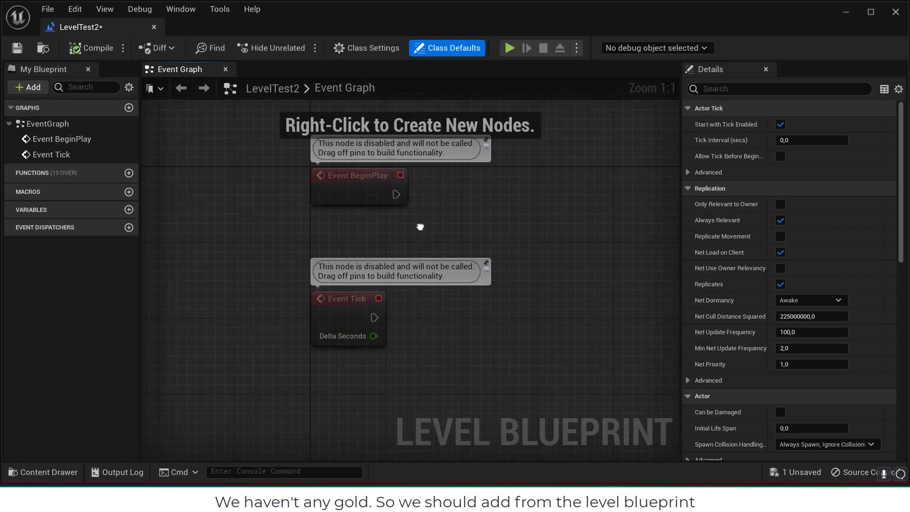
{"action": "right_click_drag", "start_coordinate": [420, 227], "coordinate": [358, 268]}
{"action": "left_click", "coordinate": [281, 254]}
{"action": "key", "text": "Delete"}
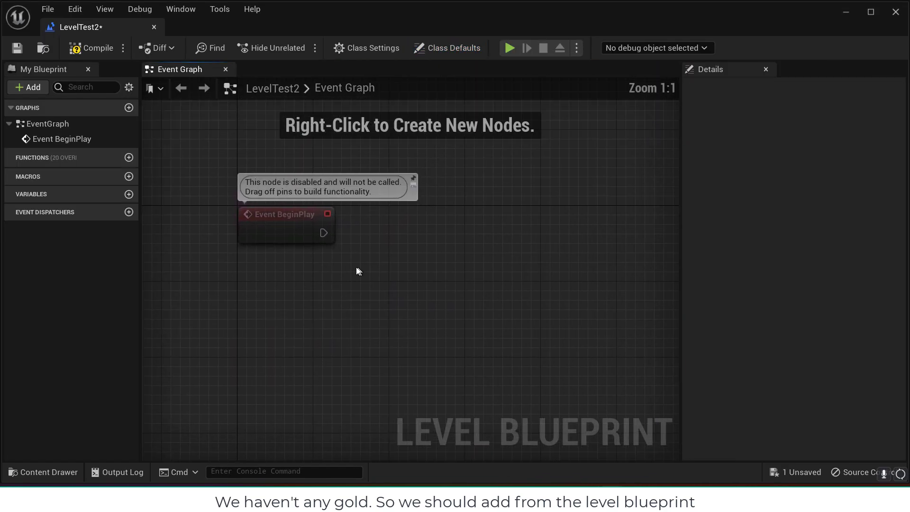
Step: Add a Get Player Character node below Event BeginPlay in the event graph
{"action": "right_click", "coordinate": [347, 282]}
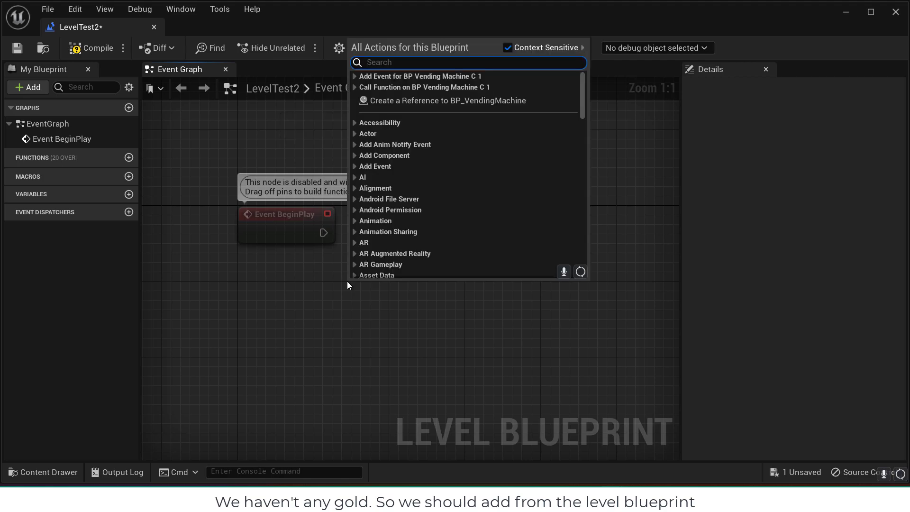
{"action": "type", "text": "get player ch"}
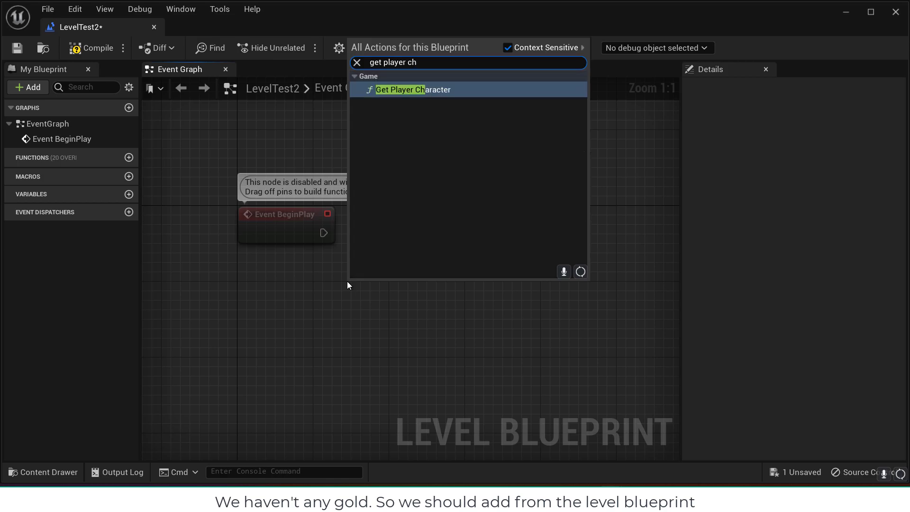
{"action": "key", "text": "Return"}
{"action": "left_click_drag", "start_coordinate": [336, 337], "coordinate": [330, 335]}
{"action": "left_click", "coordinate": [281, 298]}
{"action": "left_click_drag", "start_coordinate": [384, 282], "coordinate": [325, 310]}
{"action": "right_click_drag", "start_coordinate": [457, 304], "coordinate": [378, 267]}
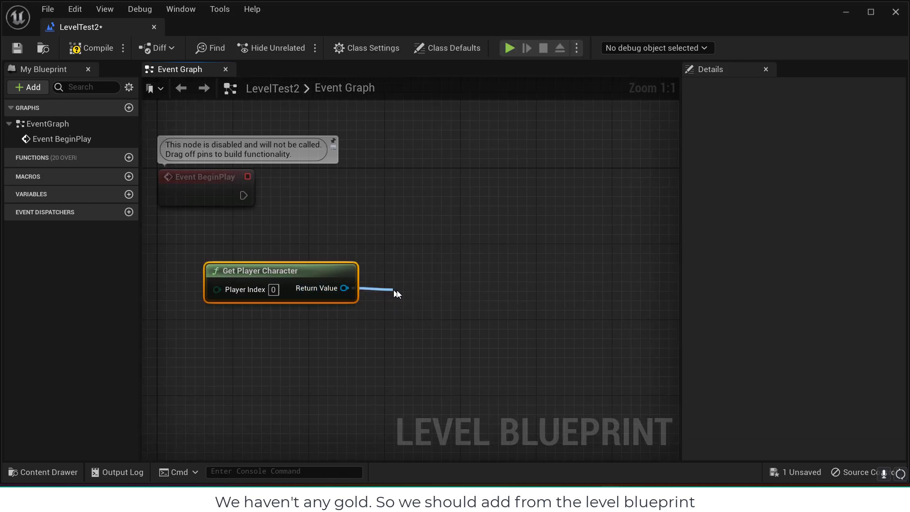
Step: Add a Get Component by Class node fed by the player character, set its class to InventoryComp, and place it under Get Player Character
{"action": "left_click_drag", "start_coordinate": [395, 293], "coordinate": [397, 294]}
{"action": "type", "text": "get c"}
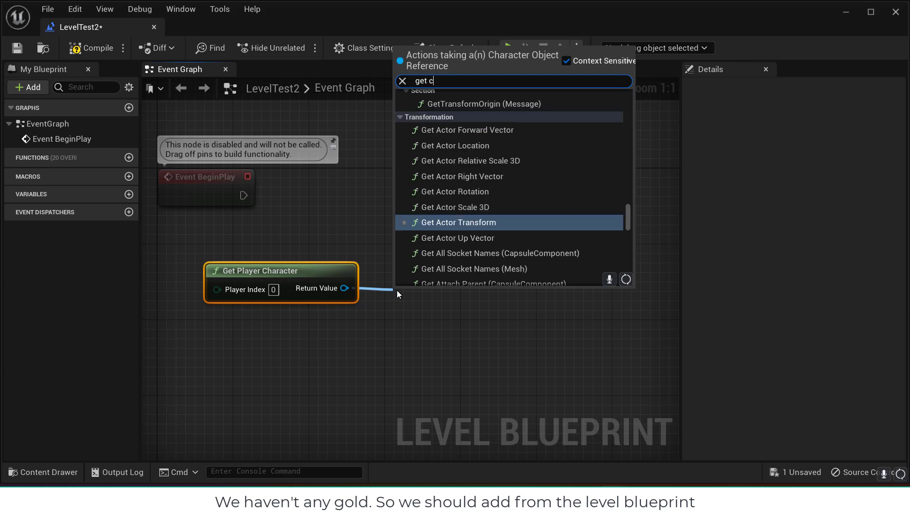
{"action": "type", "text": "omponent "}
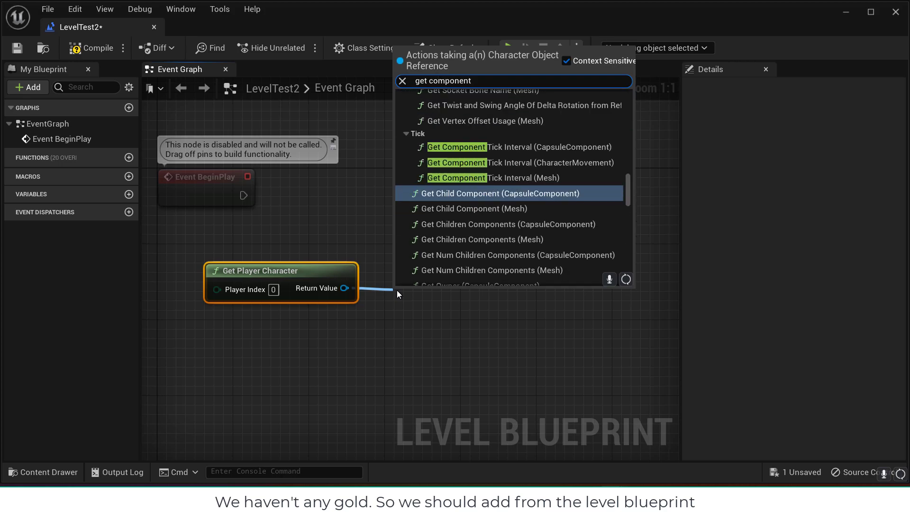
{"action": "type", "text": "by"}
{"action": "key", "text": "Return"}
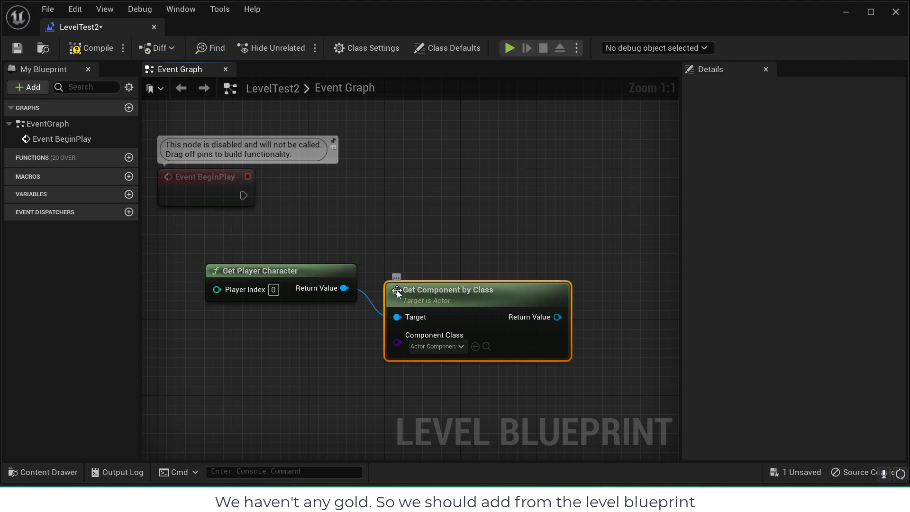
{"action": "left_click", "coordinate": [447, 346]}
{"action": "type", "text": "inventor"}
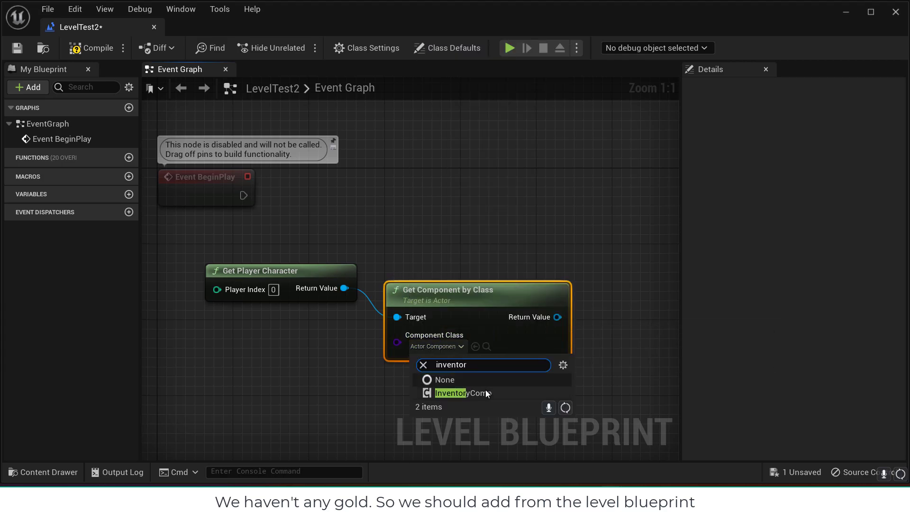
{"action": "left_click", "coordinate": [485, 389]}
{"action": "left_click_drag", "start_coordinate": [484, 303], "coordinate": [322, 332]}
Step: Add a Change Gold node targeting the inventory component and run it from Event BeginPlay
{"action": "left_click_drag", "start_coordinate": [413, 223], "coordinate": [413, 223]}
{"action": "type", "text": "change"}
{"action": "key", "text": "Return"}
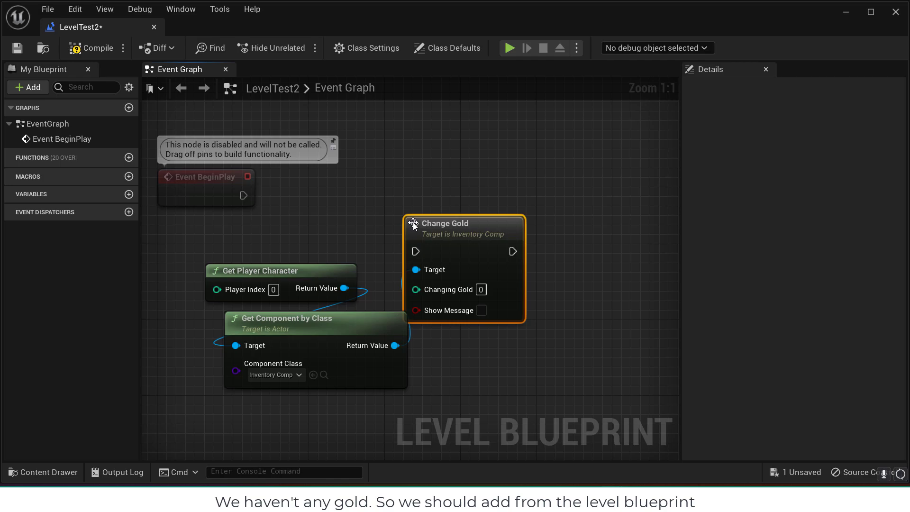
{"action": "left_click_drag", "start_coordinate": [417, 223], "coordinate": [479, 185]}
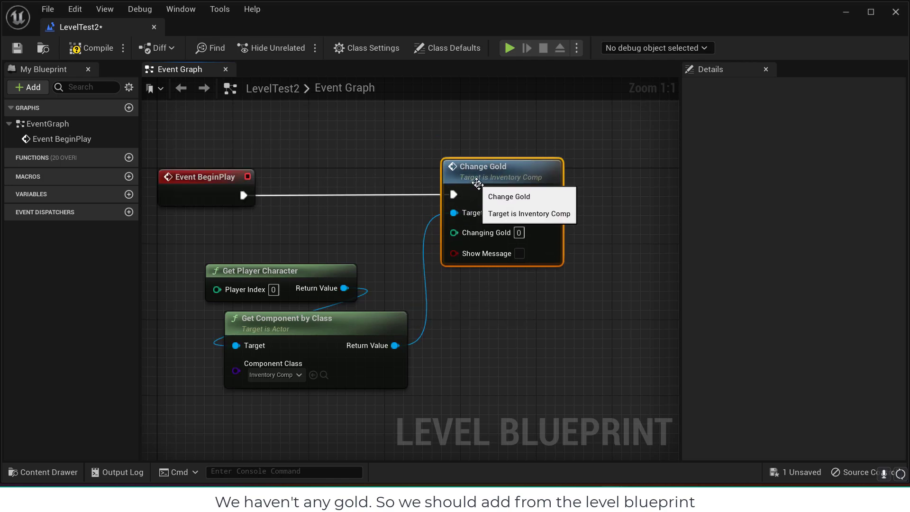
Step: Set Changing Gold to 10000 with Show Message enabled, compile and save the level blueprint, and return to the level editor
{"action": "type", "text": "10000"}
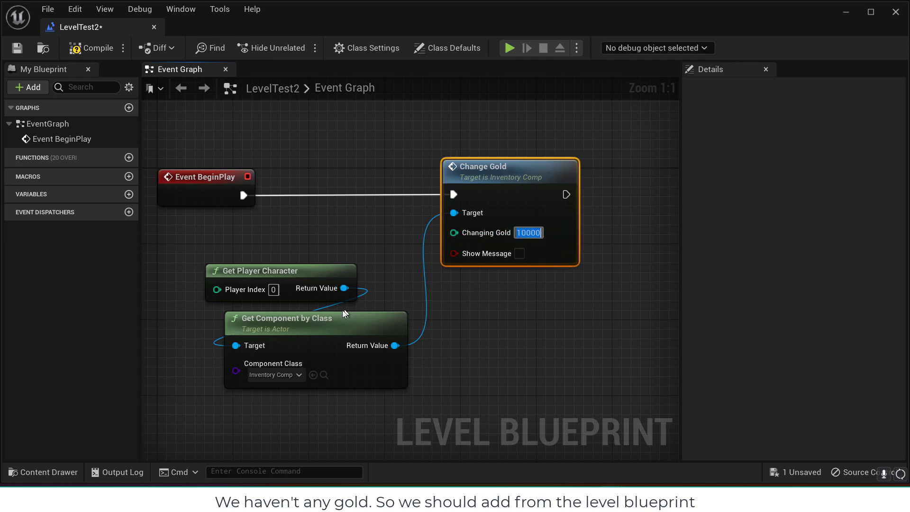
{"action": "left_click", "coordinate": [519, 253]}
{"action": "right_click_drag", "start_coordinate": [507, 321], "coordinate": [467, 305]}
{"action": "left_click", "coordinate": [101, 53]}
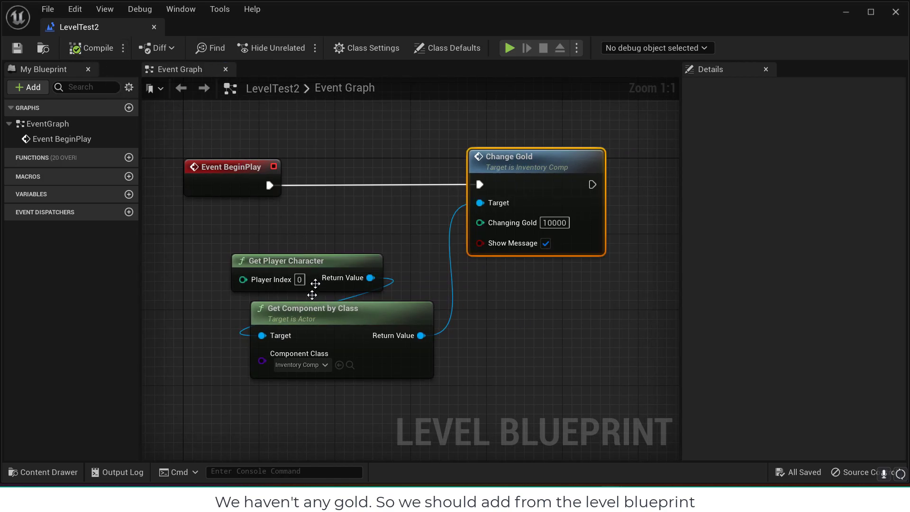
{"action": "scroll", "coordinate": [344, 309], "scroll_direction": "up", "scroll_amount": 3}
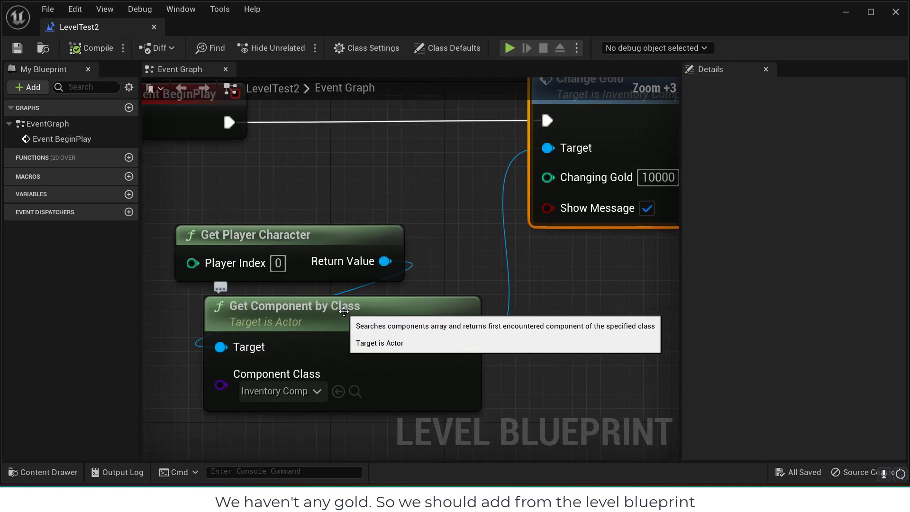
{"action": "scroll", "coordinate": [439, 280], "scroll_direction": "down", "scroll_amount": 2}
{"action": "right_click_drag", "start_coordinate": [431, 240], "coordinate": [382, 267]}
{"action": "left_click", "coordinate": [844, 15]}
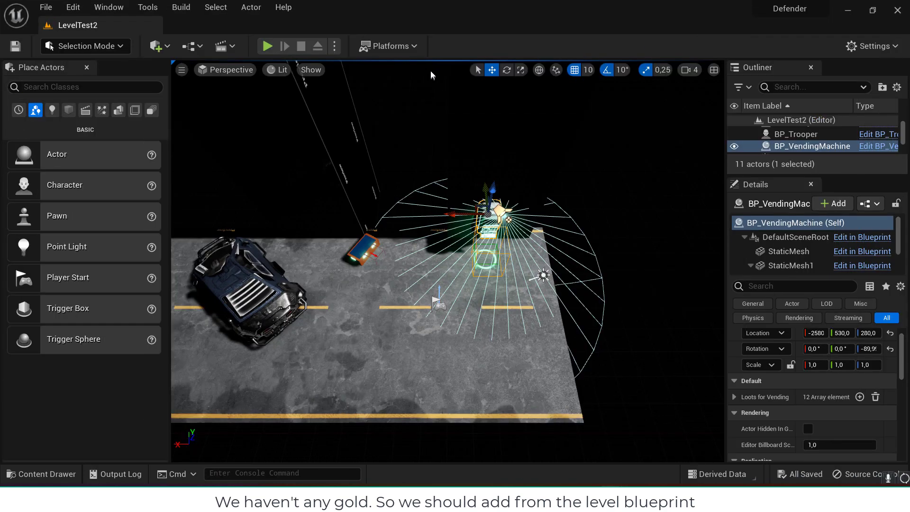
Step: Play-test the level and buy the Heavy Machine Gun and its ammo from the vending machine
{"action": "left_click", "coordinate": [272, 50]}
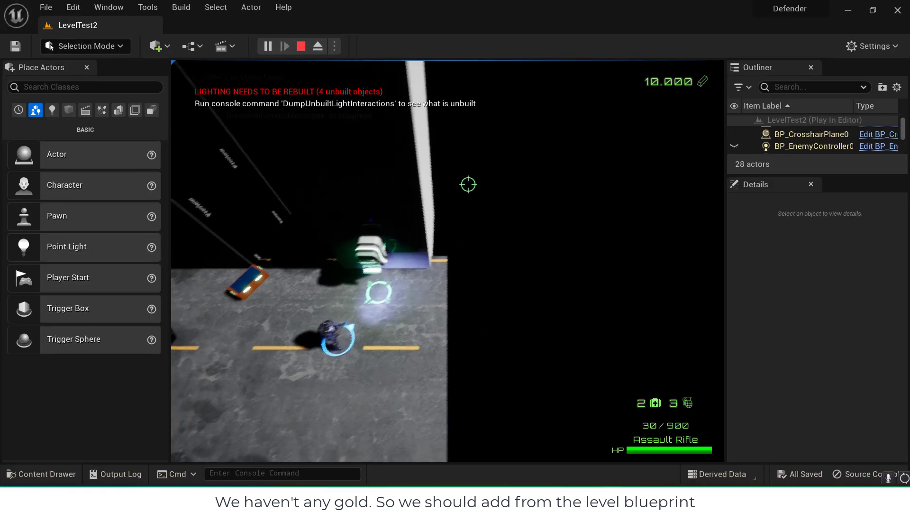
{"action": "left_click", "coordinate": [478, 181]}
{"action": "key", "text": "w"}
{"action": "key", "text": "d"}
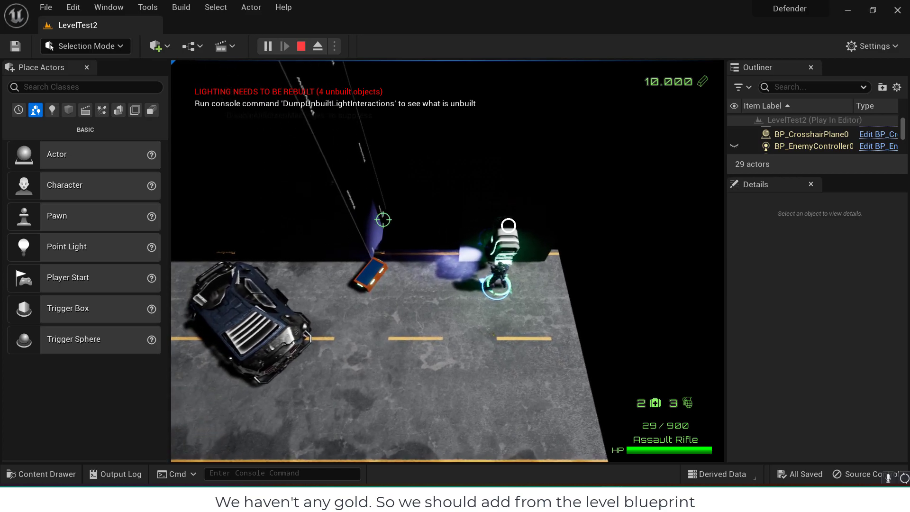
{"action": "key", "text": "e"}
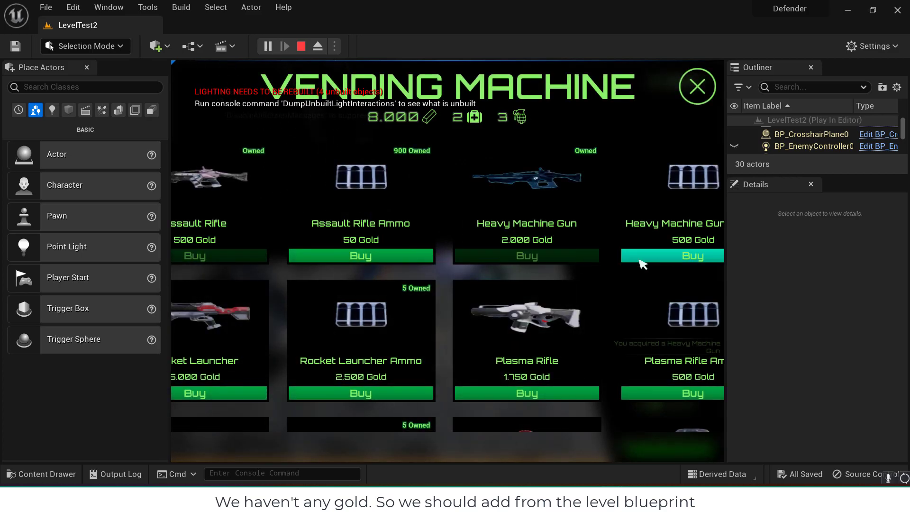
{"action": "left_click", "coordinate": [697, 87]}
Step: Shoot down the enemies beyond the car with the purchased Heavy Machine Gun, reload, and end the play-test
{"action": "key", "text": "s"}
{"action": "key", "text": "a"}
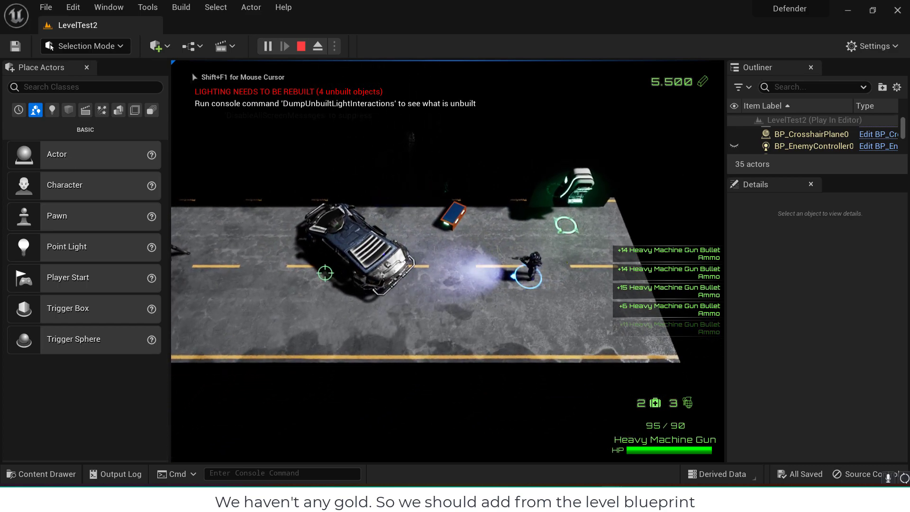
{"action": "left_click", "coordinate": [266, 262]}
{"action": "left_click", "coordinate": [299, 214]}
{"action": "key", "text": "a"}
{"action": "left_click_drag", "start_coordinate": [299, 214], "coordinate": [285, 248]}
{"action": "key", "text": "a"}
{"action": "key", "text": "r"}
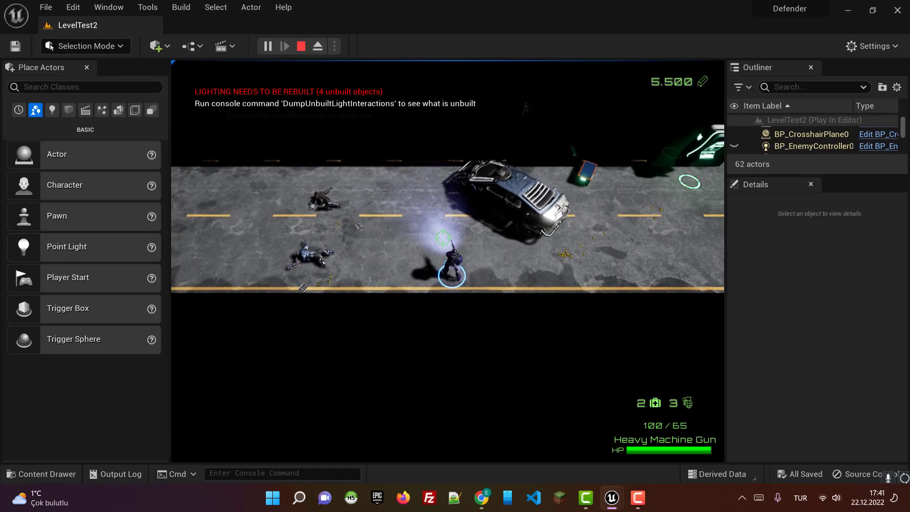
{"action": "key", "text": "Escape"}
{"action": "right_click_drag", "start_coordinate": [610, 304], "coordinate": [683, 287]}
{"action": "key", "text": "w"}
{"action": "key", "text": "Escape"}
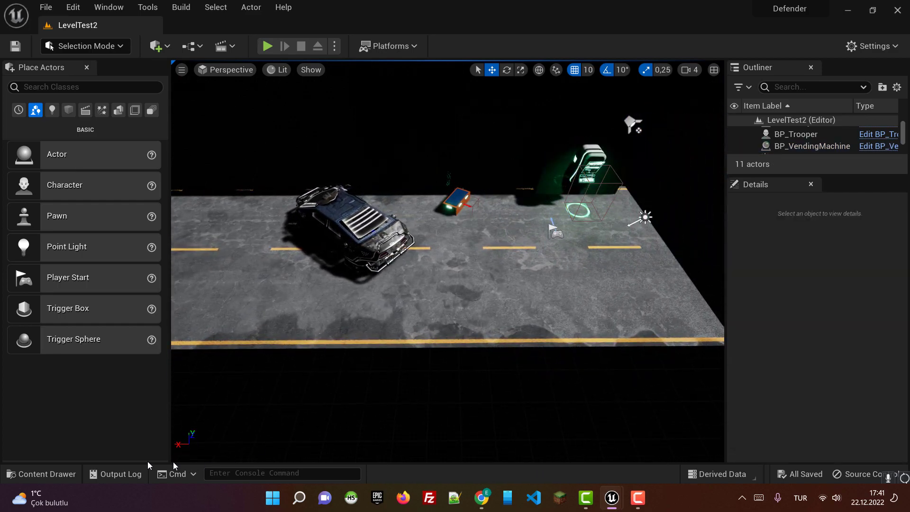
Step: Search the project content for event trigger and place a BP_EventTrigger on the road between the car and the player start
{"action": "left_click", "coordinate": [46, 474]}
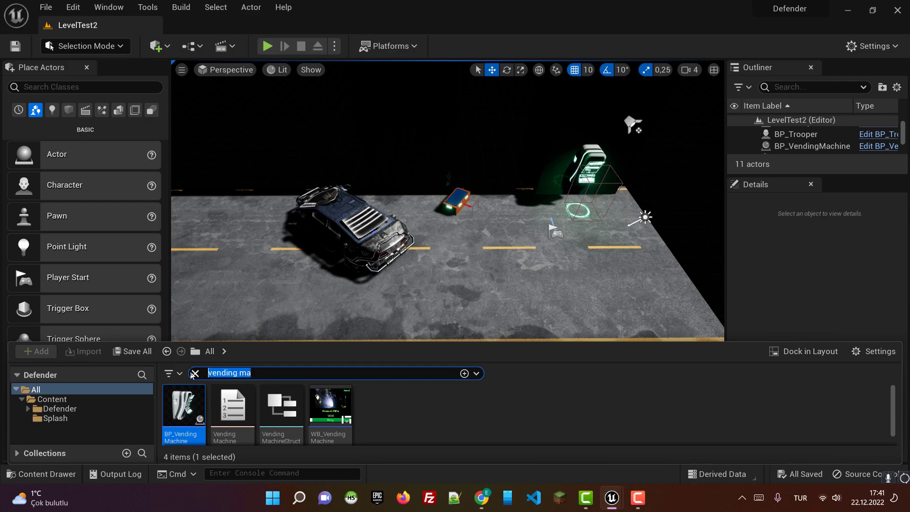
{"action": "type", "text": "event"}
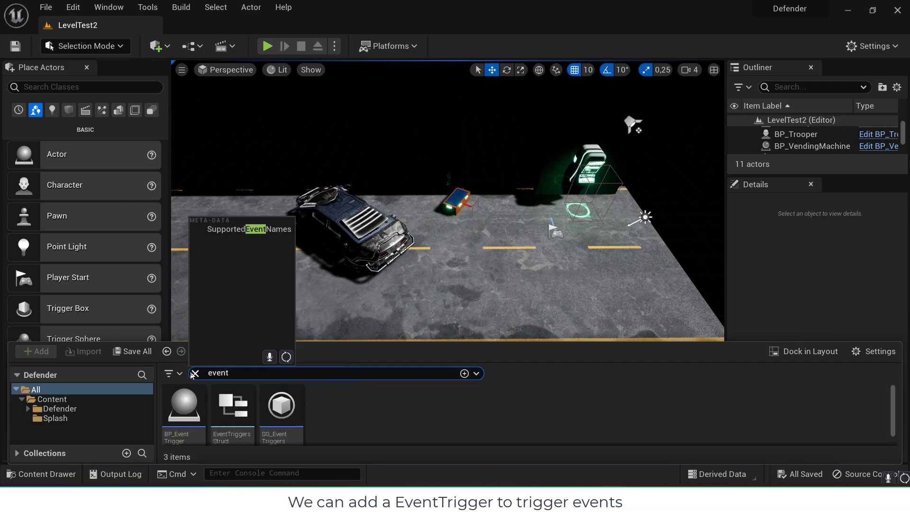
{"action": "type", "text": " tri"}
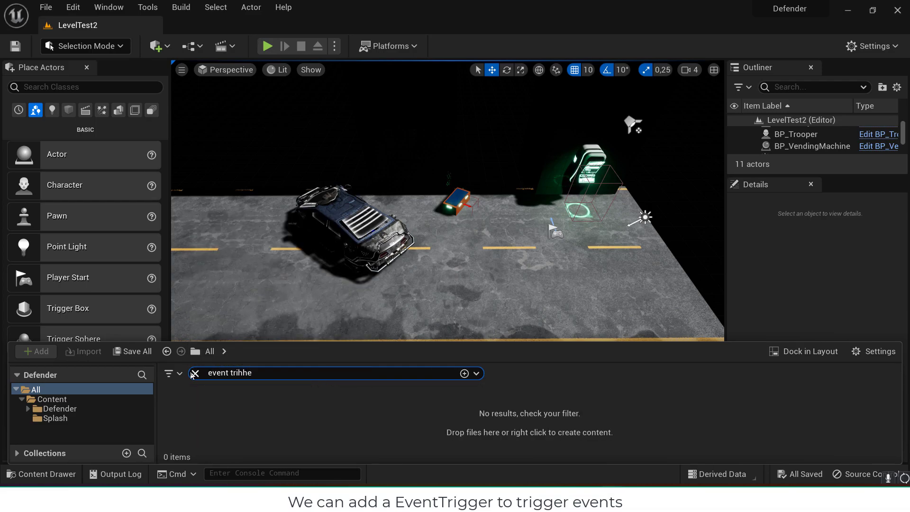
{"action": "type", "text": "gger"}
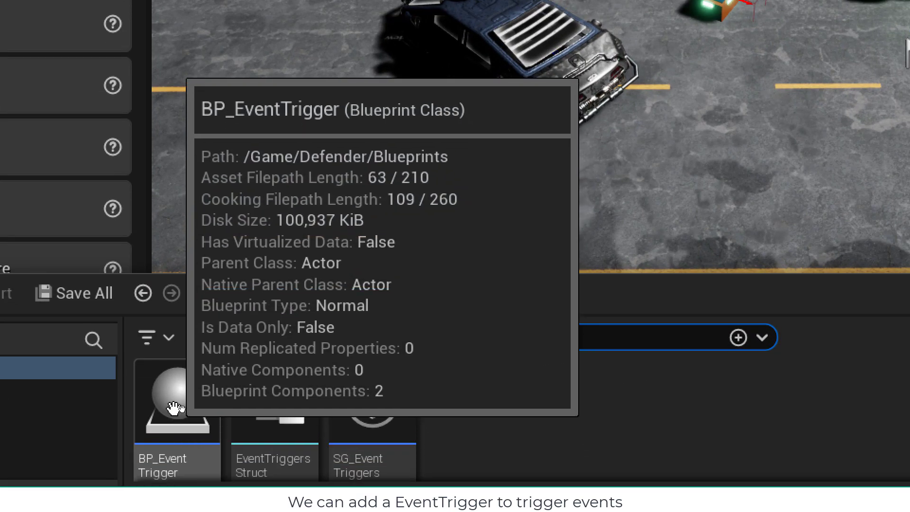
{"action": "left_click", "coordinate": [176, 405]}
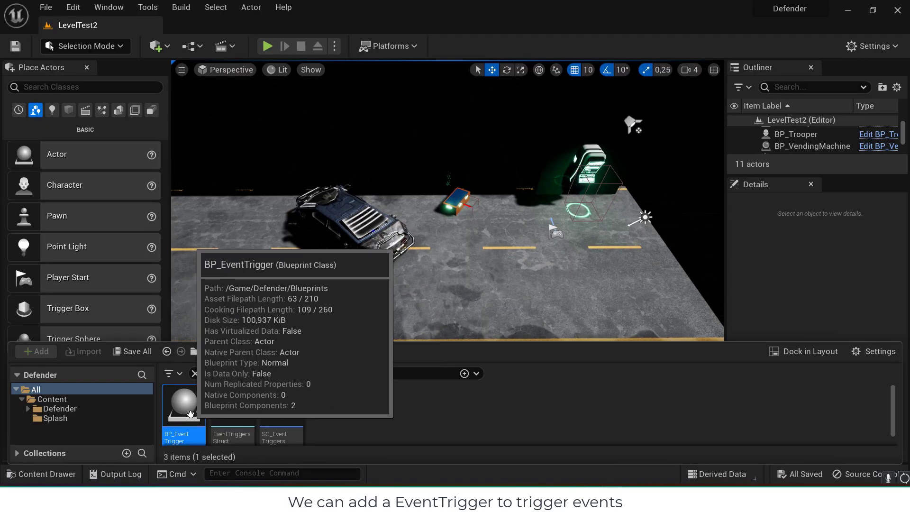
{"action": "left_click_drag", "start_coordinate": [190, 414], "coordinate": [474, 278]}
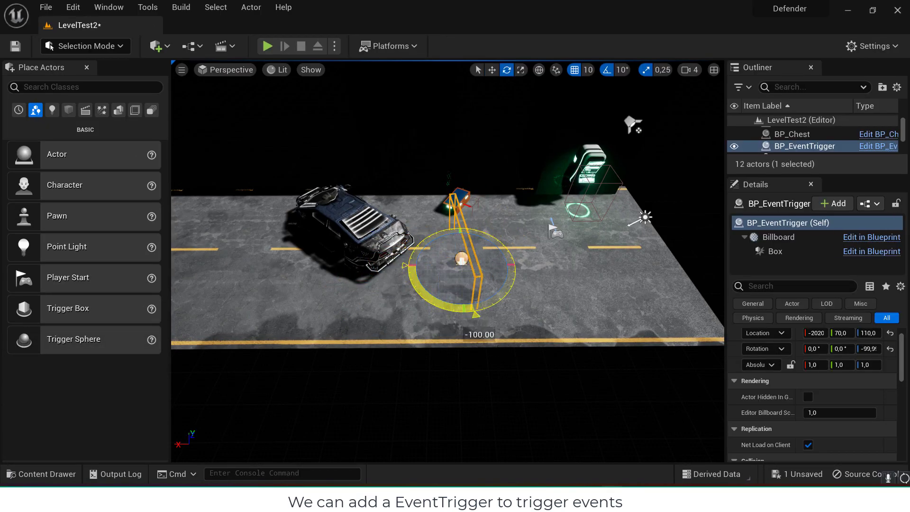
Step: Rotate the event trigger to about -90° around Z and move it to about X -1920, Y -20, Z 340
{"action": "left_click_drag", "start_coordinate": [461, 247], "coordinate": [466, 231]}
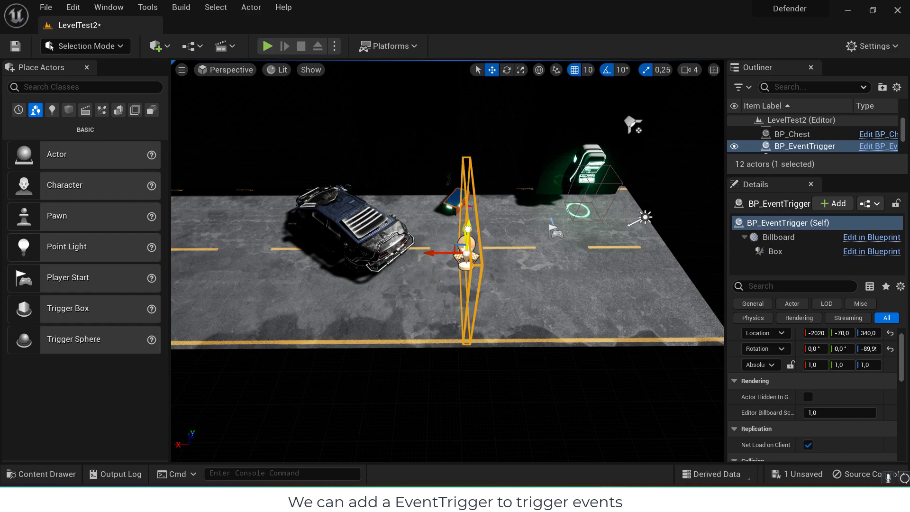
{"action": "right_click_drag", "start_coordinate": [466, 232], "coordinate": [521, 233]}
{"action": "left_click_drag", "start_coordinate": [477, 270], "coordinate": [449, 297]}
{"action": "mouse_move", "coordinate": [448, 266]}
{"action": "left_mouse_down"}
{"action": "mouse_move", "coordinate": [437, 293]}
{"action": "mouse_move", "coordinate": [454, 279]}
{"action": "left_mouse_up"}
{"action": "right_click_drag", "start_coordinate": [454, 279], "coordinate": [379, 251]}
Step: Resize the trigger's Box component to an extent of about 403,9 × 14,04 × 190,7 and shift it to about X -130
{"action": "left_click", "coordinate": [775, 251]}
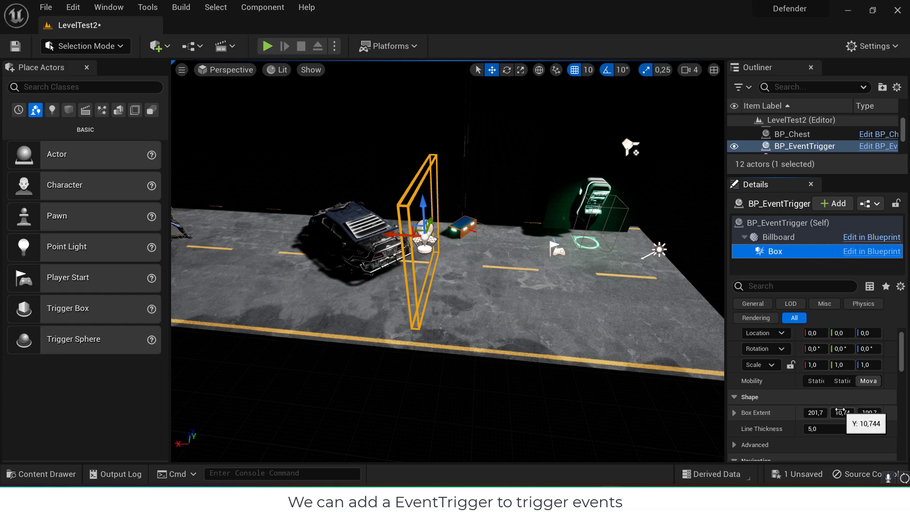
{"action": "mouse_move", "coordinate": [402, 277]}
{"action": "right_mouse_down"}
{"action": "mouse_move", "coordinate": [379, 279]}
{"action": "mouse_move", "coordinate": [402, 277]}
{"action": "right_mouse_up"}
{"action": "left_click_drag", "start_coordinate": [430, 262], "coordinate": [432, 265]}
{"action": "right_click_drag", "start_coordinate": [440, 266], "coordinate": [491, 280]}
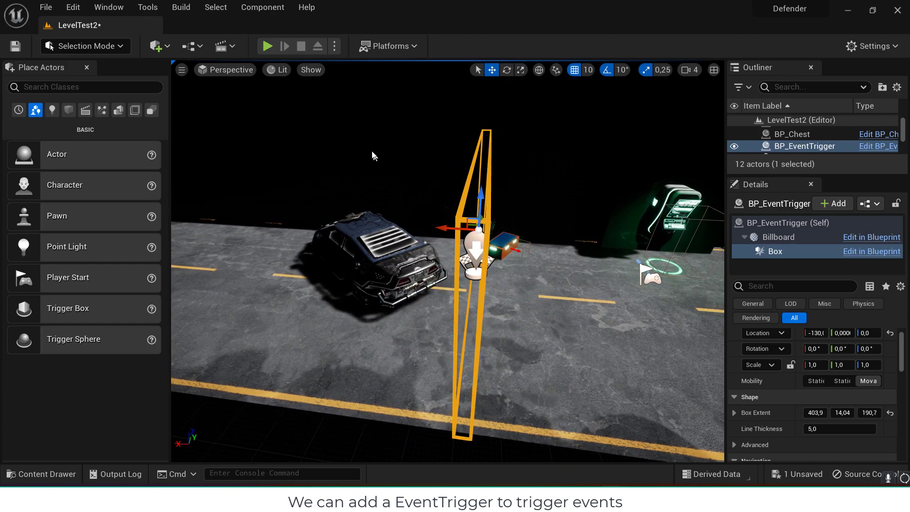
Step: Open the level blueprint and add an On Event Trigger Used event for BP_EventTrigger below the gold nodes
{"action": "left_click", "coordinate": [202, 47]}
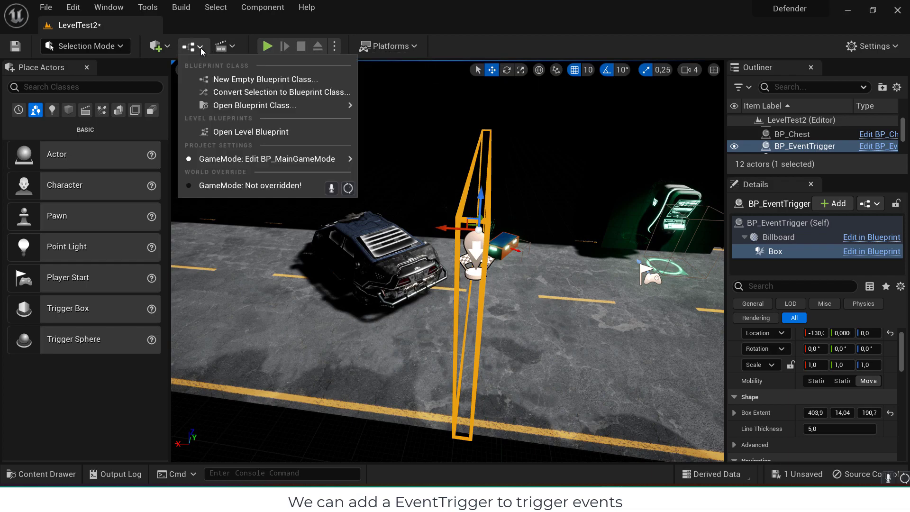
{"action": "left_click", "coordinate": [237, 132]}
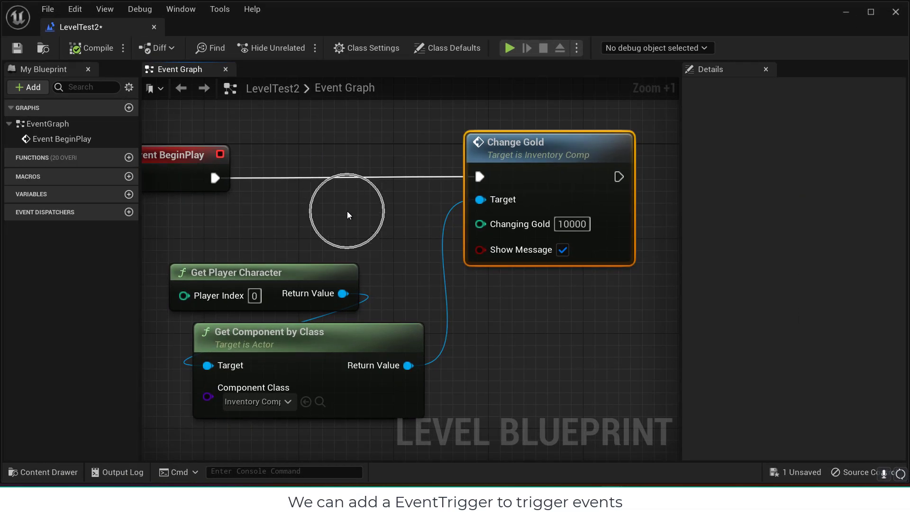
{"action": "scroll", "coordinate": [347, 211], "scroll_direction": "down", "scroll_amount": 2}
{"action": "scroll", "coordinate": [346, 215], "scroll_direction": "down", "scroll_amount": 1}
{"action": "left_click_drag", "start_coordinate": [333, 10], "coordinate": [345, 26]}
{"action": "right_click_drag", "start_coordinate": [420, 366], "coordinate": [525, 238]}
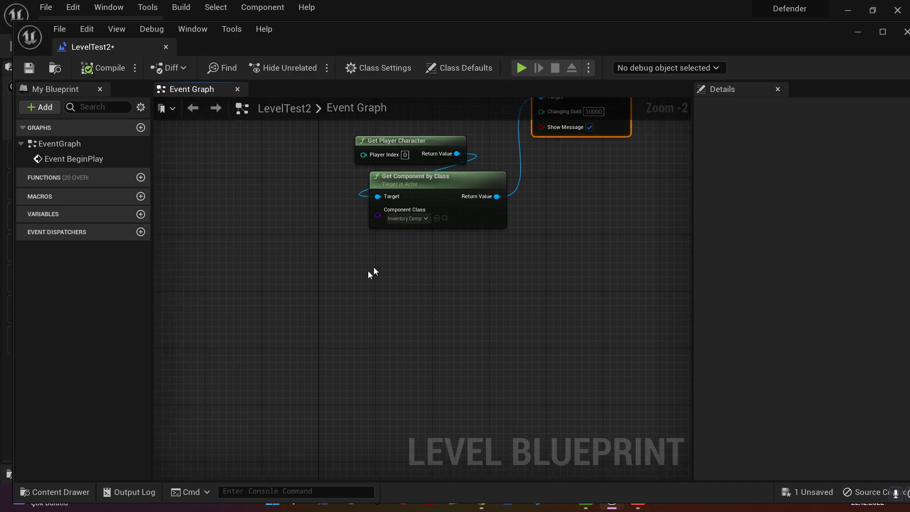
{"action": "right_click", "coordinate": [336, 291]}
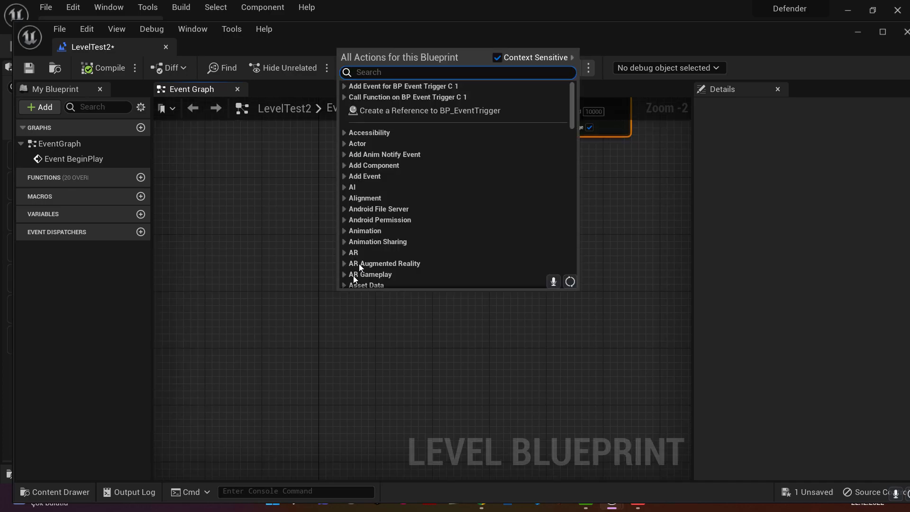
{"action": "left_click", "coordinate": [346, 87]}
{"action": "left_click", "coordinate": [350, 109]}
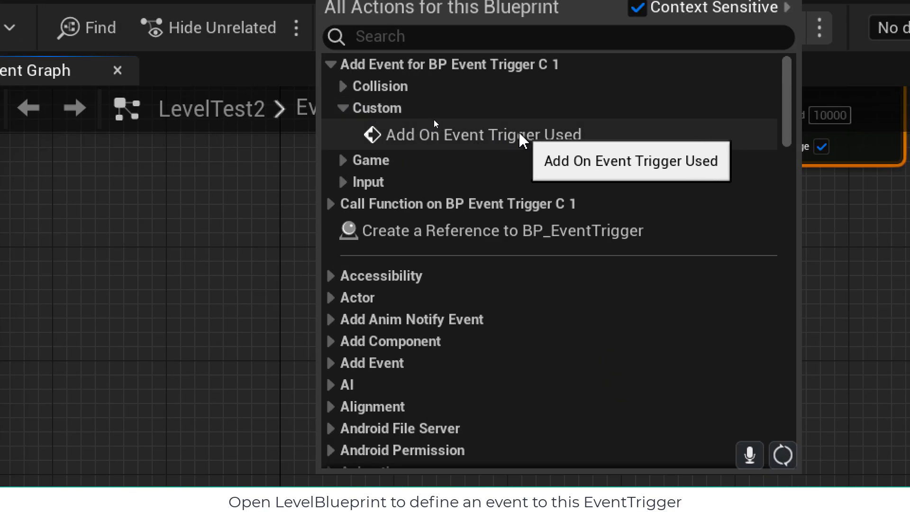
{"action": "left_click", "coordinate": [462, 134]}
{"action": "right_click_drag", "start_coordinate": [790, 481], "coordinate": [592, 251]}
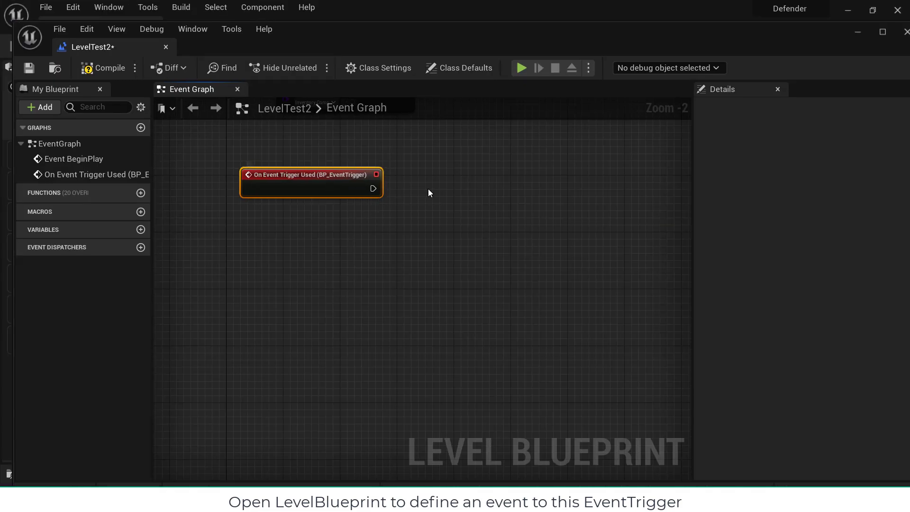
Step: Run a Print String node with the text "Event Triggered" from the trigger event, and return to the level editor
{"action": "right_click_drag", "start_coordinate": [495, 226], "coordinate": [511, 340]}
{"action": "scroll", "coordinate": [517, 348], "scroll_direction": "up", "scroll_amount": 2}
{"action": "right_click", "coordinate": [439, 247]}
{"action": "type", "text": "print"}
{"action": "left_click", "coordinate": [487, 76]}
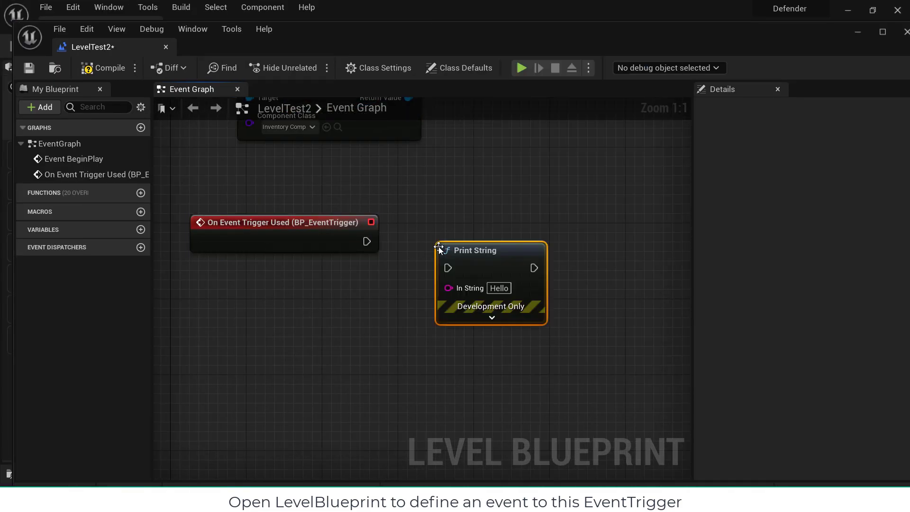
{"action": "left_click_drag", "start_coordinate": [451, 269], "coordinate": [450, 269]}
{"action": "left_click_drag", "start_coordinate": [484, 264], "coordinate": [475, 235]}
{"action": "type", "text": "Event Triggered"}
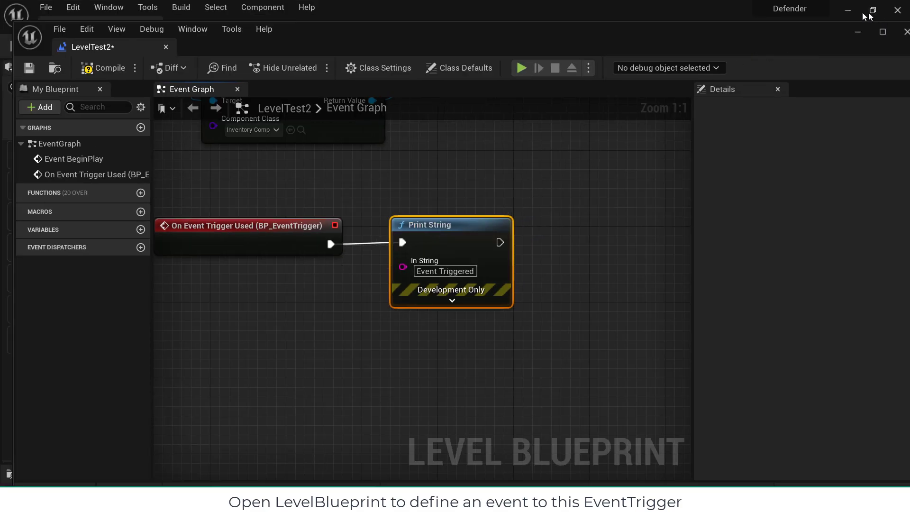
{"action": "left_click", "coordinate": [897, 11]}
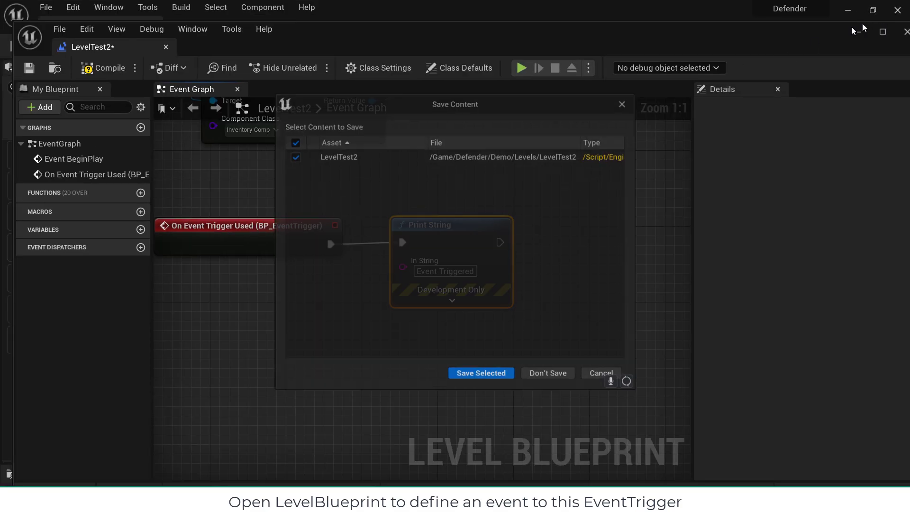
{"action": "left_click", "coordinate": [608, 380]}
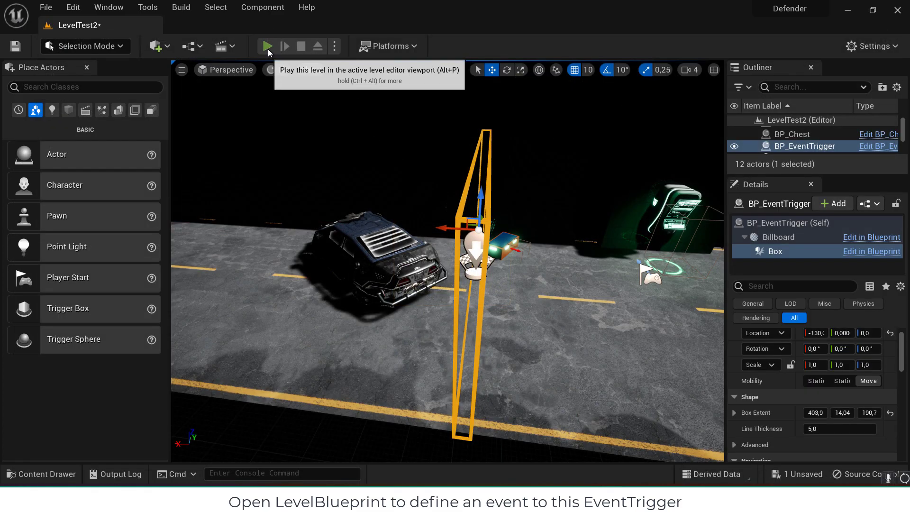
Step: Play-test the level twice, walking the character through the event trigger beside the car, and end each play-test
{"action": "left_click", "coordinate": [267, 47]}
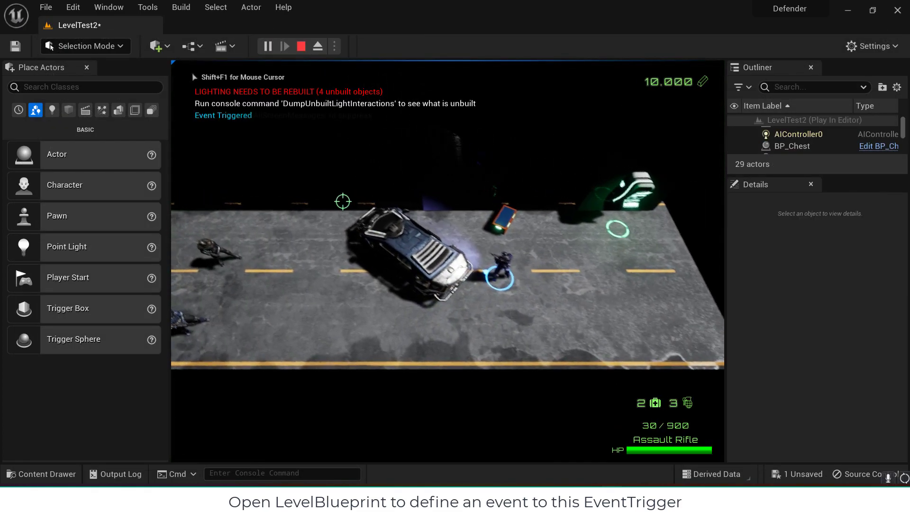
{"action": "key", "text": "d"}
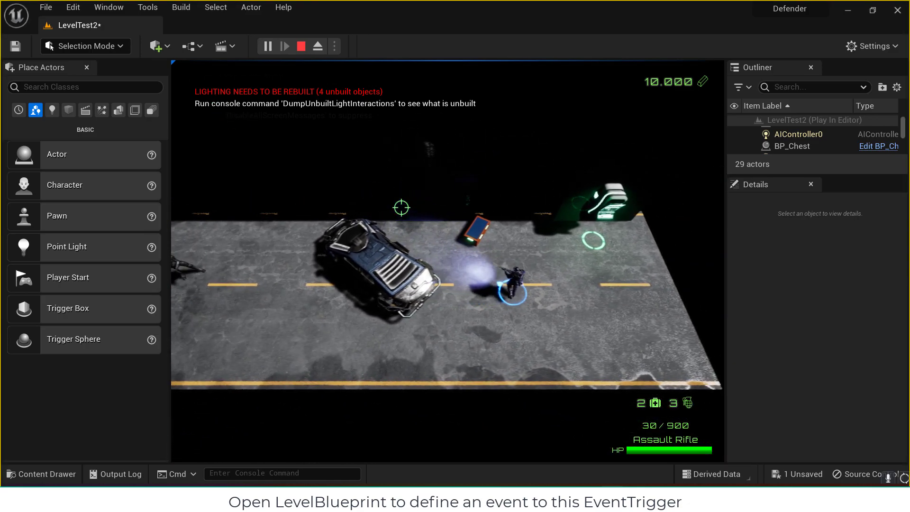
{"action": "key", "text": "Escape"}
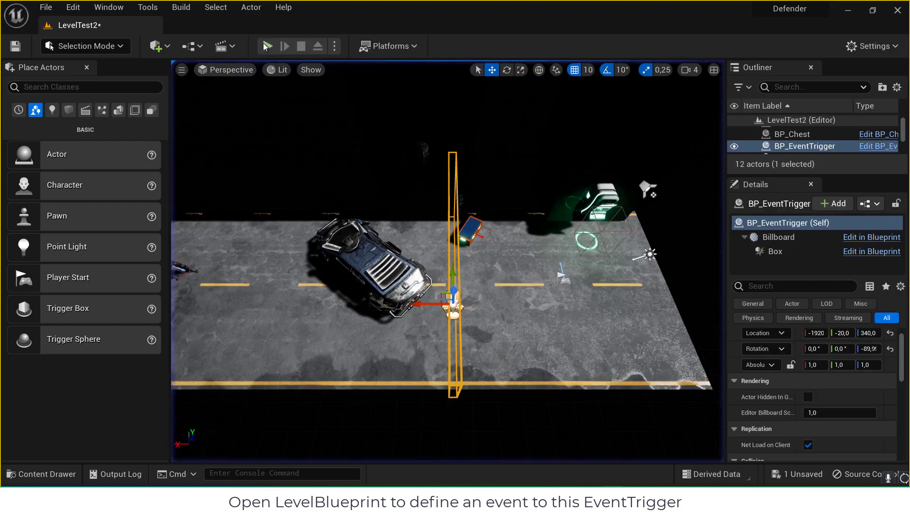
{"action": "left_click", "coordinate": [264, 45]}
{"action": "key", "text": "a"}
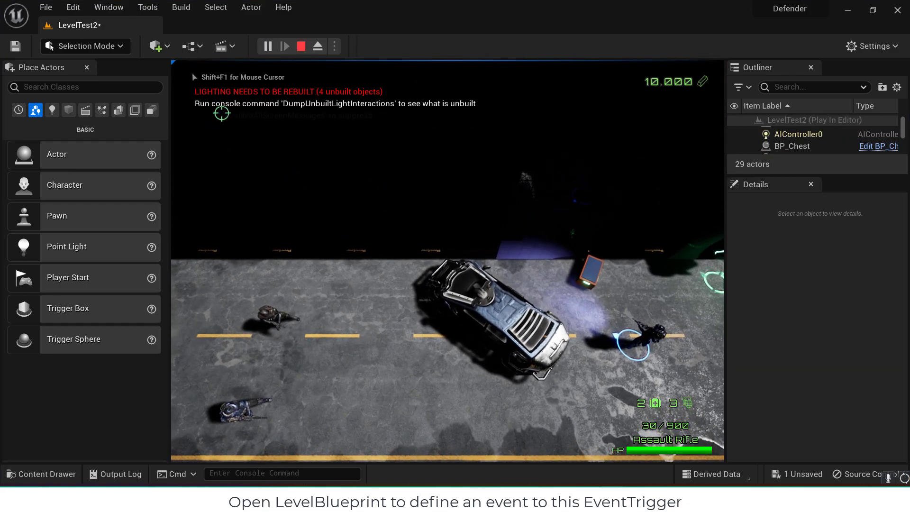
{"action": "left_click", "coordinate": [299, 46]}
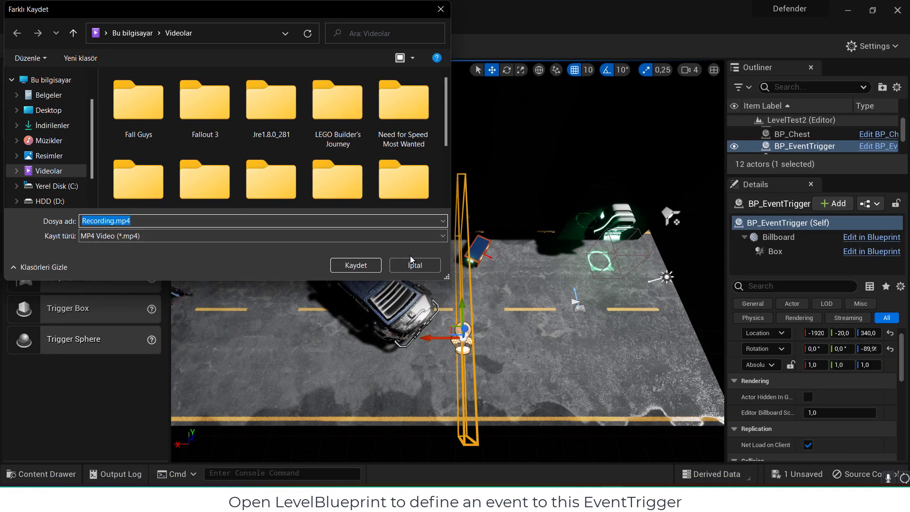
{"action": "left_click", "coordinate": [410, 265]}
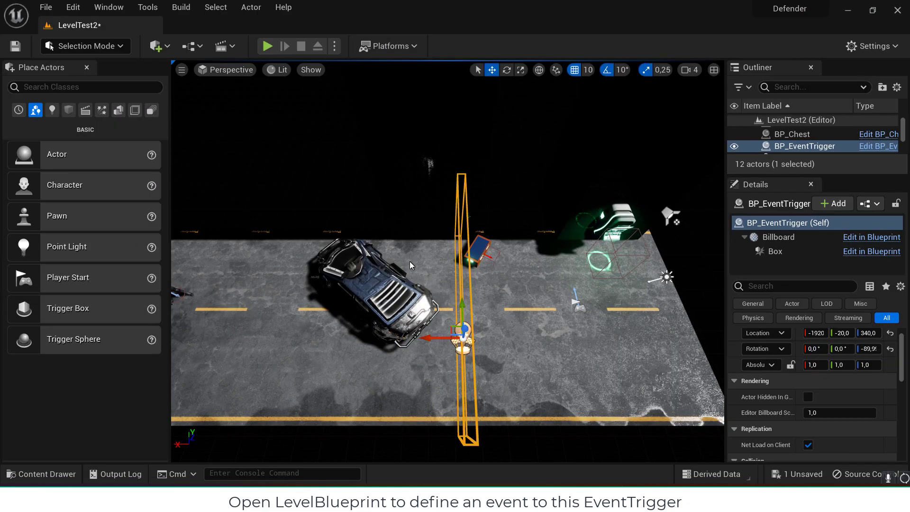
Step: Play-test the level again, fire the Assault Rifle at the enemies beyond the car, and end the play-test
{"action": "left_click", "coordinate": [267, 46]}
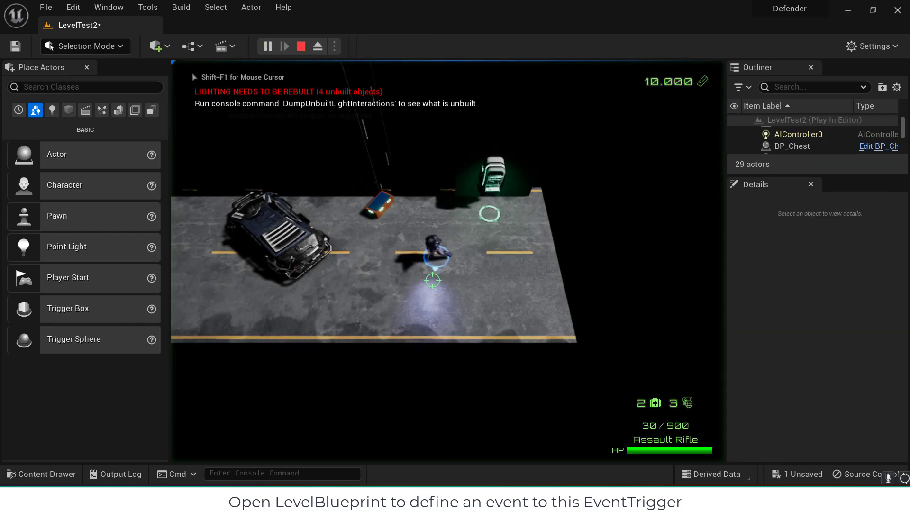
{"action": "left_click_drag", "start_coordinate": [256, 268], "coordinate": [267, 197]}
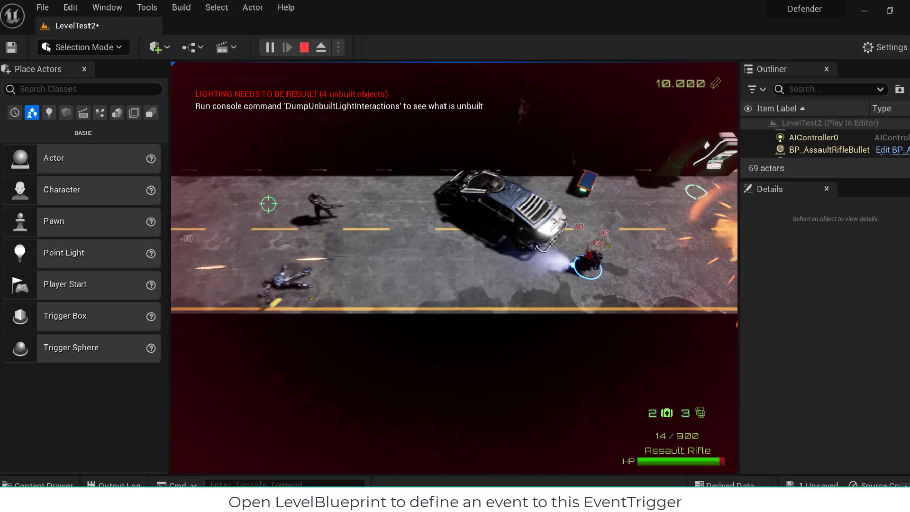
{"action": "key", "text": "shift+F1"}
{"action": "key", "text": "Escape"}
Step: Start another play-test, shoot both enemies, collect the Assault Rifle ammo, walk back past the car, and end the play-test
{"action": "left_click", "coordinate": [267, 46]}
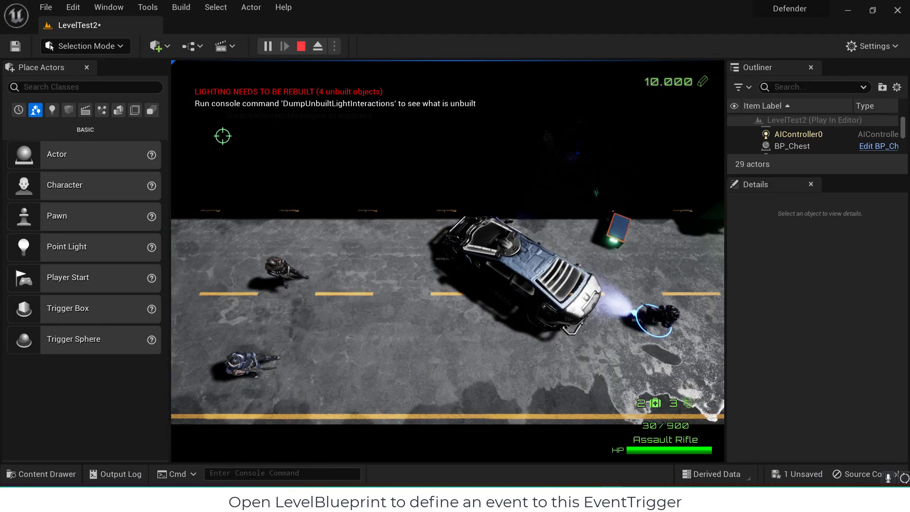
{"action": "left_click", "coordinate": [282, 163]}
{"action": "key", "text": "a"}
{"action": "left_click_drag", "start_coordinate": [241, 258], "coordinate": [354, 205]}
{"action": "key", "text": "a"}
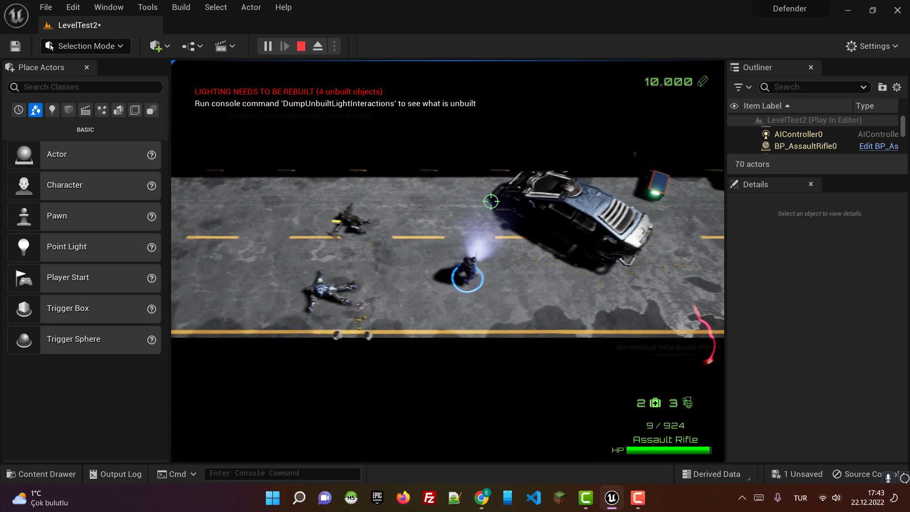
{"action": "key", "text": "d"}
{"action": "key", "text": "w"}
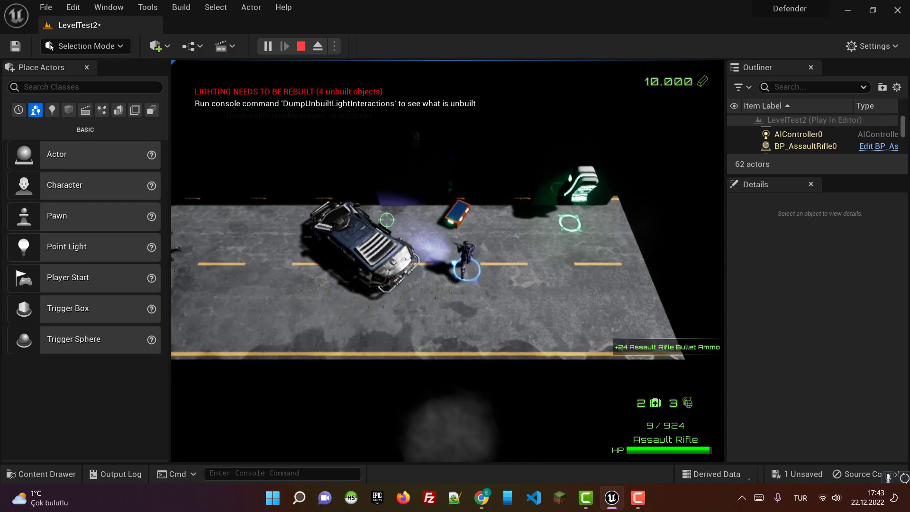
{"action": "key", "text": "Escape"}
Step: Try placing two actor spawner targets on the road between the enemies and the car, and delete both
{"action": "key", "text": "w"}
{"action": "right_click_drag", "start_coordinate": [386, 220], "coordinate": [388, 255]}
{"action": "key", "text": "a"}
{"action": "key", "text": "d"}
{"action": "key", "text": "a"}
{"action": "left_click", "coordinate": [40, 473]}
{"action": "type", "text": "actor s"}
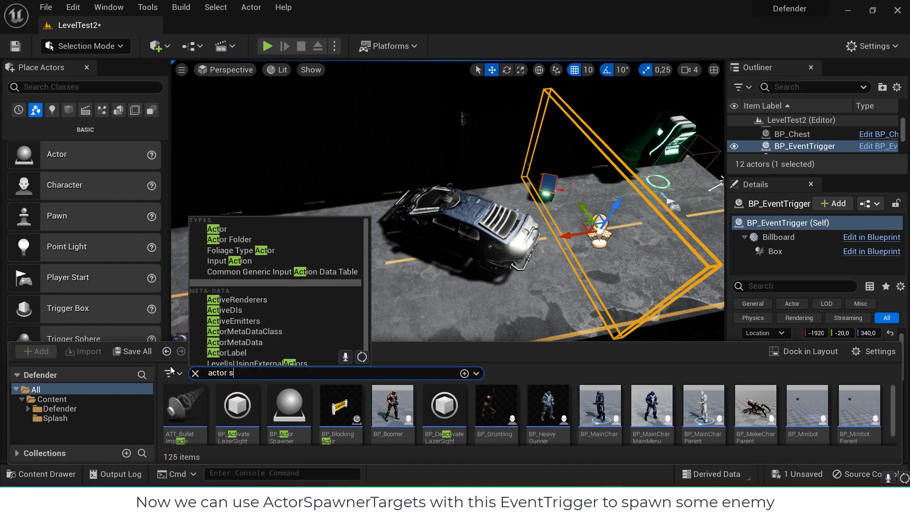
{"action": "type", "text": "paw"}
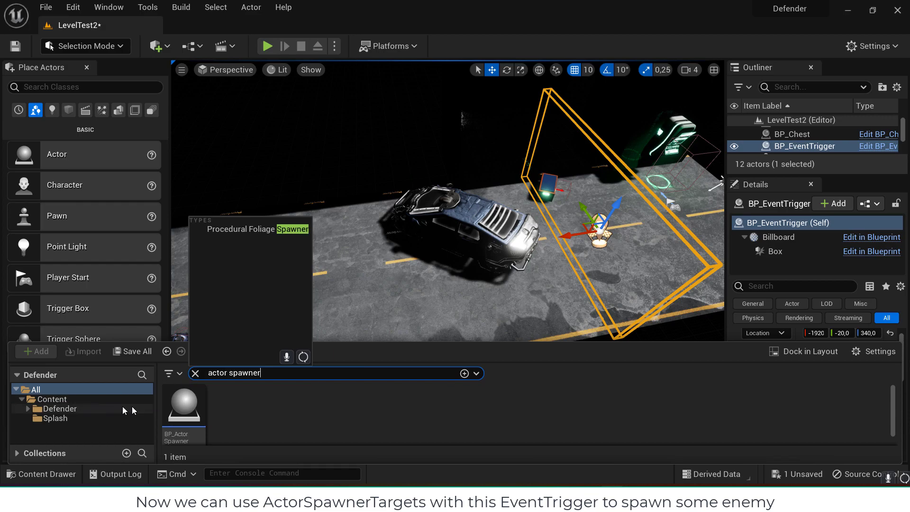
{"action": "type", "text": "ner"}
{"action": "left_click_drag", "start_coordinate": [184, 405], "coordinate": [327, 262]}
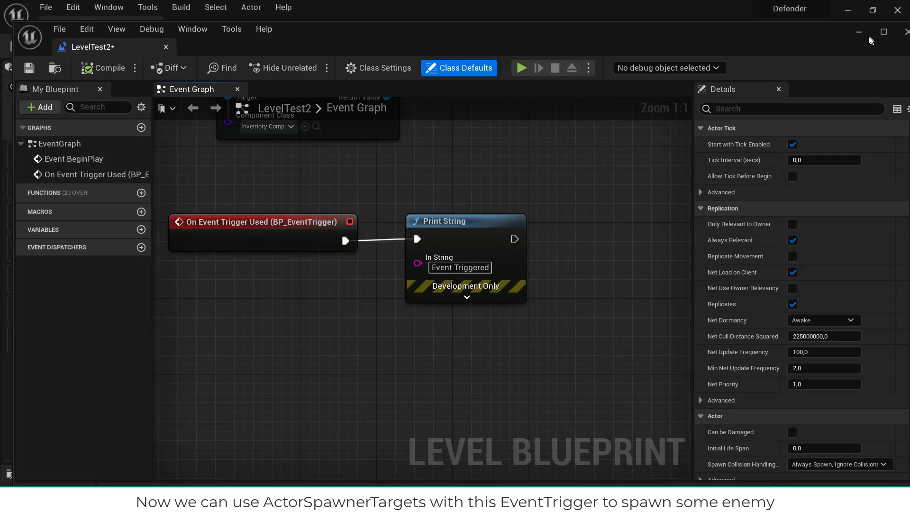
{"action": "left_click", "coordinate": [858, 32]}
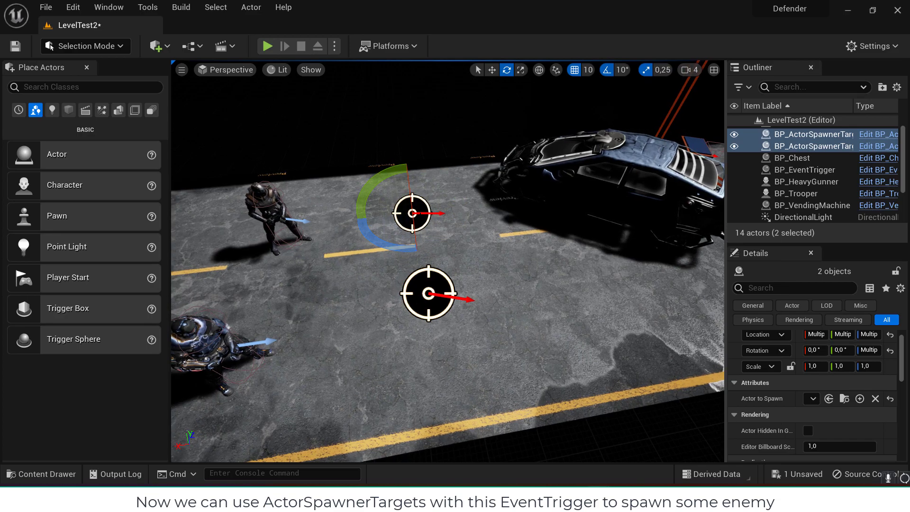
{"action": "key", "text": "Delete"}
Step: Place an actor spawner target on the road between the Trooper and the car, and rotate it to face the car
{"action": "left_click", "coordinate": [64, 480]}
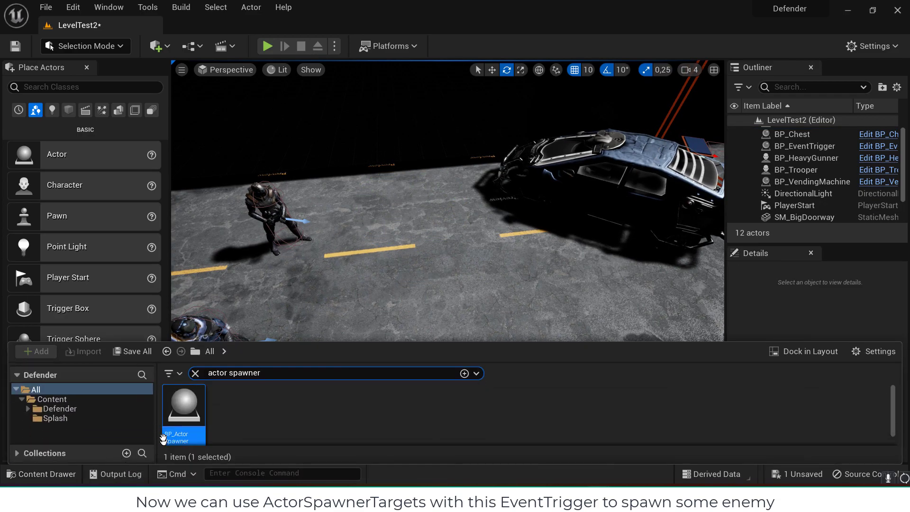
{"action": "left_click_drag", "start_coordinate": [183, 412], "coordinate": [406, 233]}
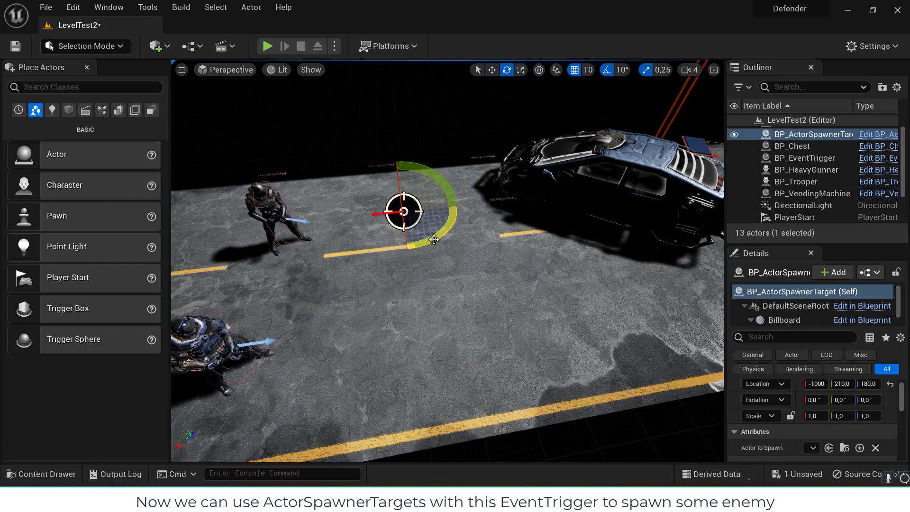
{"action": "left_click_drag", "start_coordinate": [433, 240], "coordinate": [388, 251]}
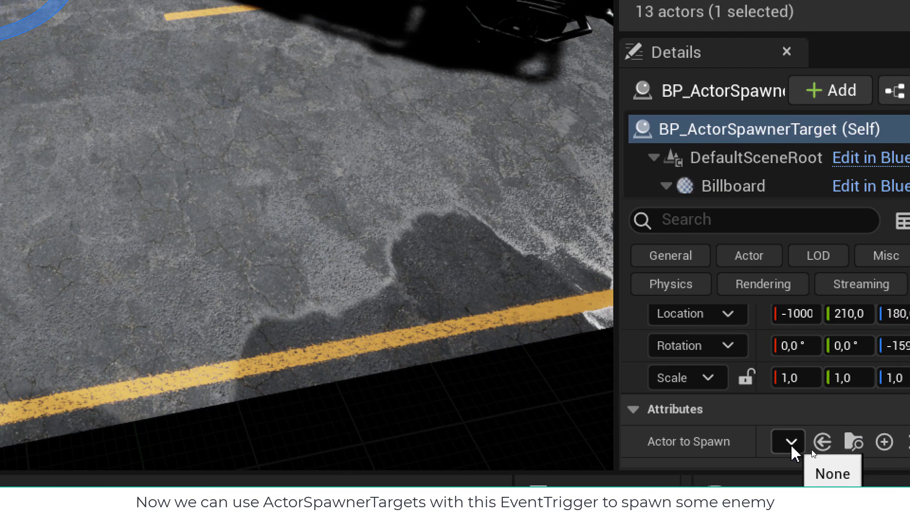
Step: Set the first spawner target's Actor to Spawn to BP_Sniper
{"action": "left_click", "coordinate": [812, 447]}
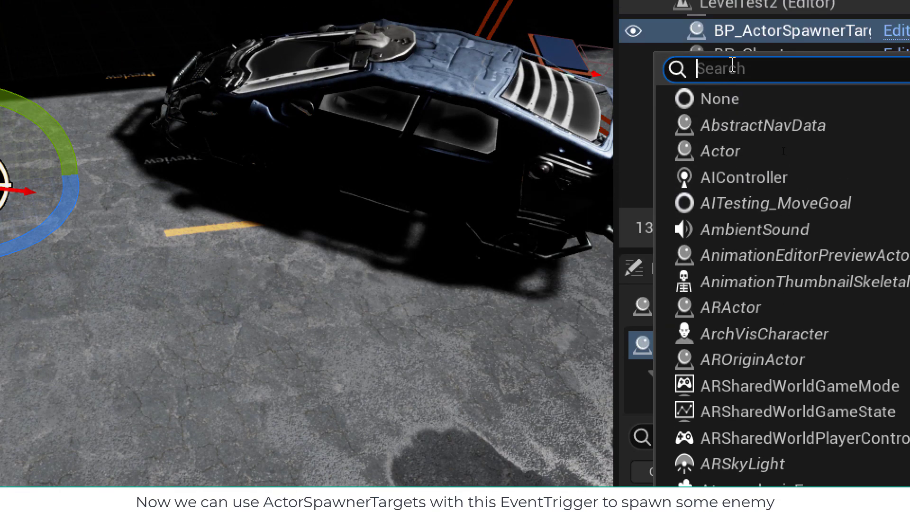
{"action": "type", "text": "BP_"}
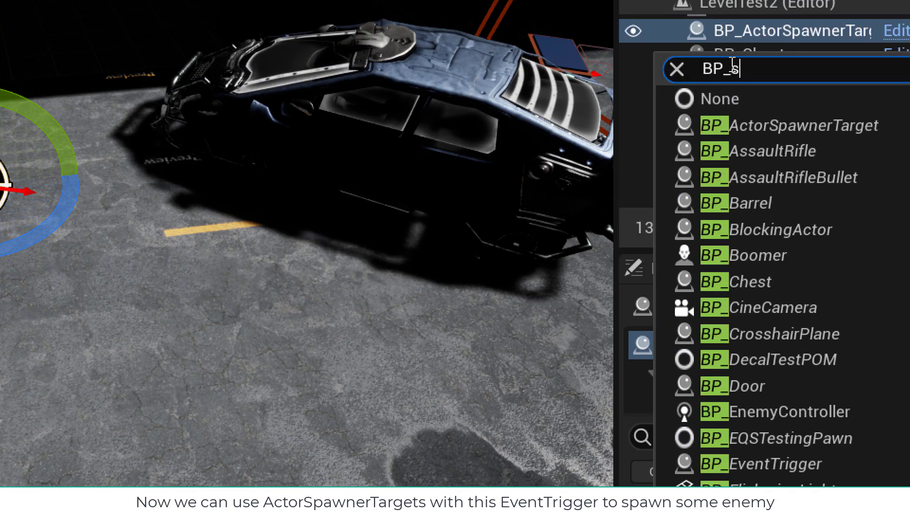
{"action": "type", "text": "snipe"}
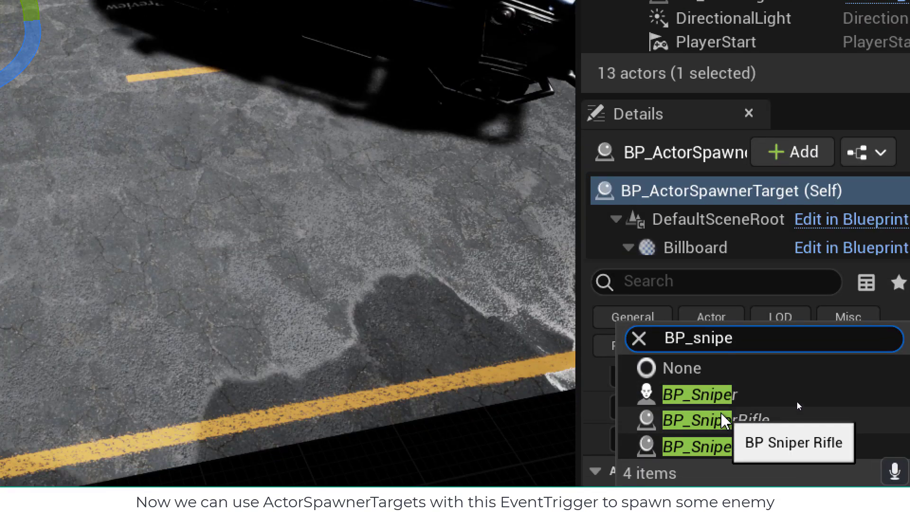
{"action": "left_click", "coordinate": [772, 511]}
{"action": "left_click", "coordinate": [732, 391]}
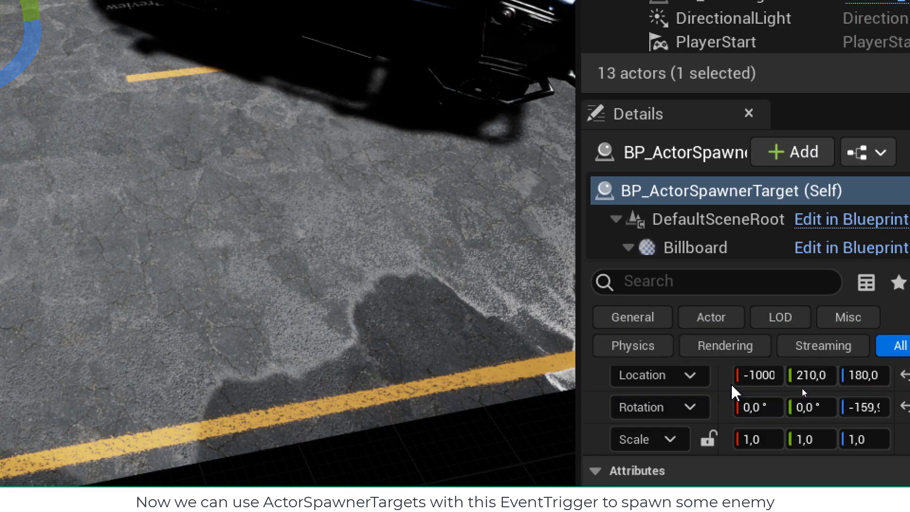
{"action": "scroll", "coordinate": [195, 181], "scroll_direction": "down", "scroll_amount": 2}
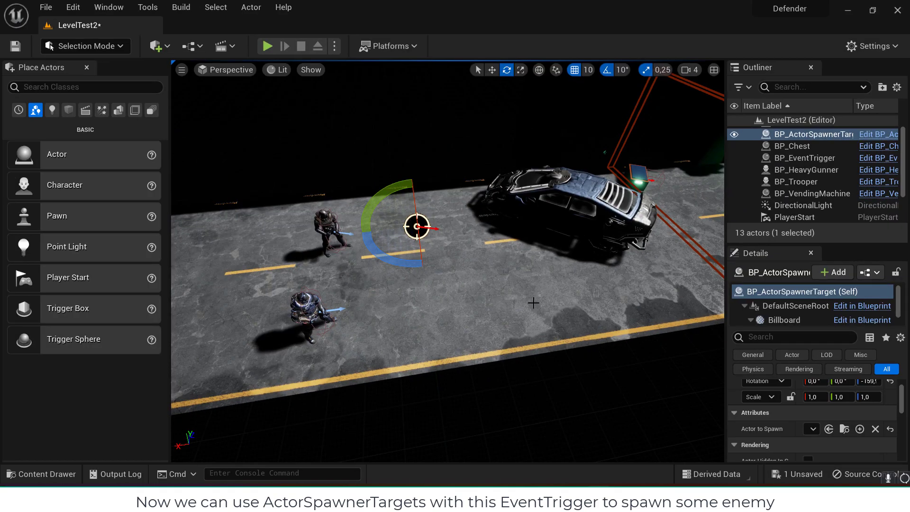
Step: Place a second actor spawner target on the road near the first and rotate it to face the car's side of the road
{"action": "right_click_drag", "start_coordinate": [195, 181], "coordinate": [180, 196]}
{"action": "left_click", "coordinate": [48, 474]}
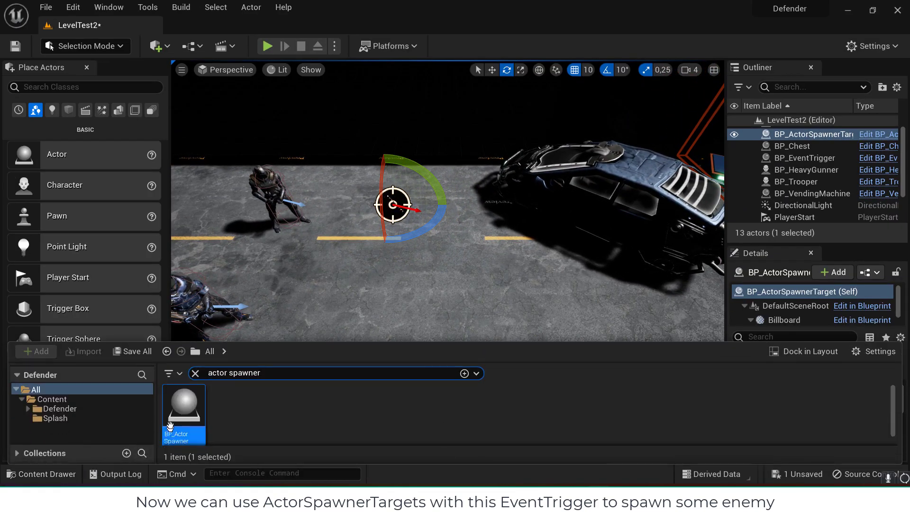
{"action": "left_click_drag", "start_coordinate": [185, 406], "coordinate": [386, 309]}
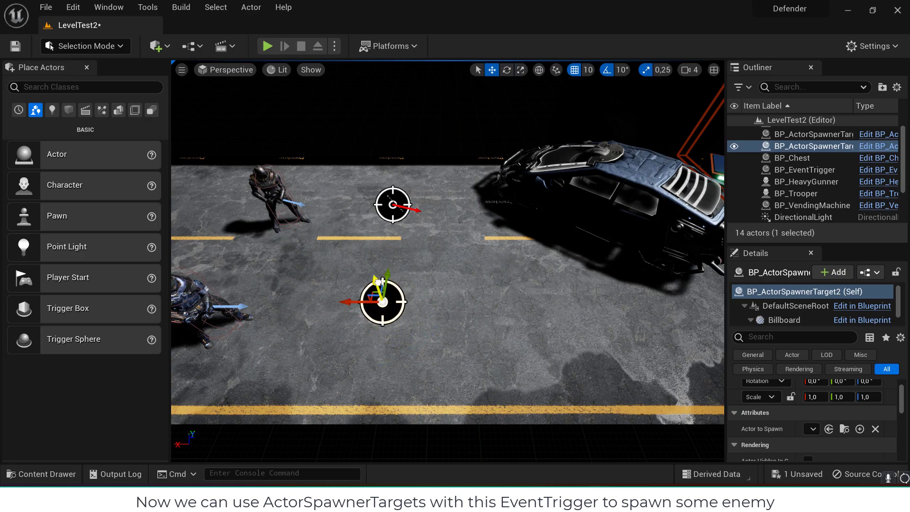
{"action": "key", "text": "e"}
{"action": "left_click_drag", "start_coordinate": [323, 288], "coordinate": [338, 329]}
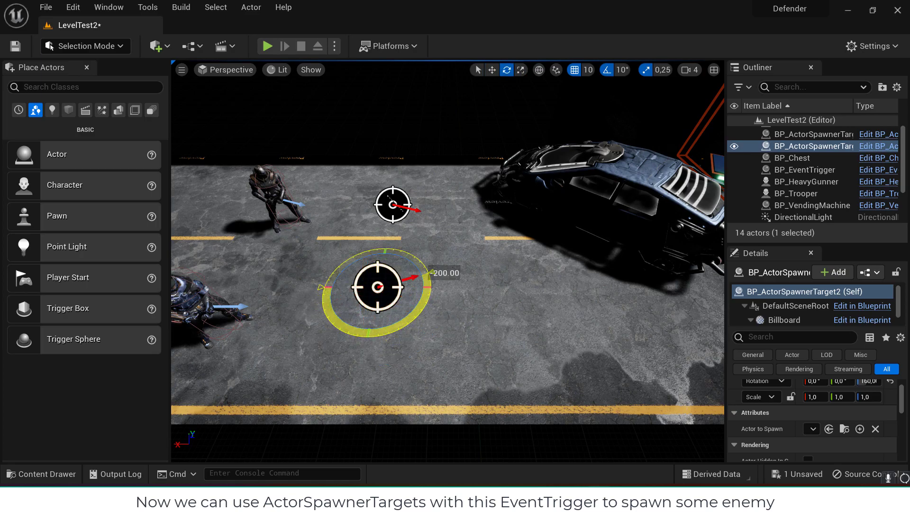
{"action": "right_click_drag", "start_coordinate": [426, 289], "coordinate": [403, 258]}
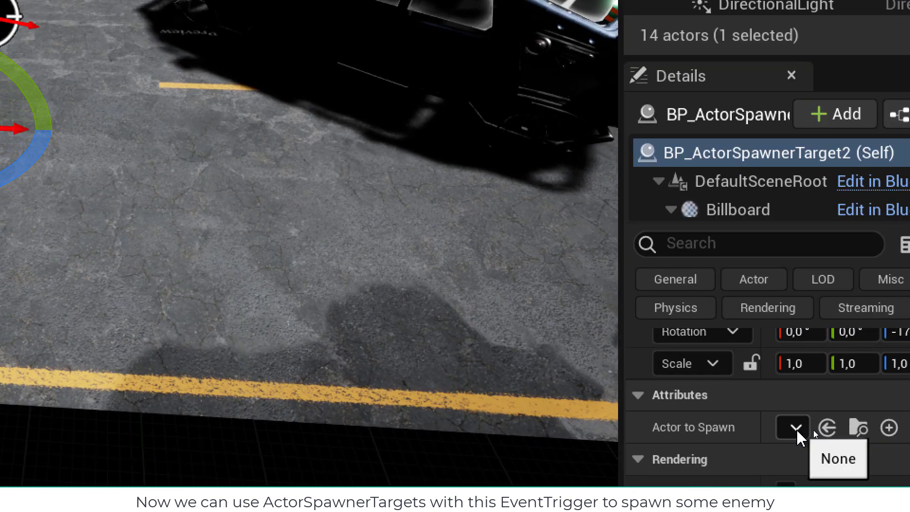
Step: Set the second spawner target's Actor to Spawn to BP_Boomer
{"action": "left_click", "coordinate": [812, 429]}
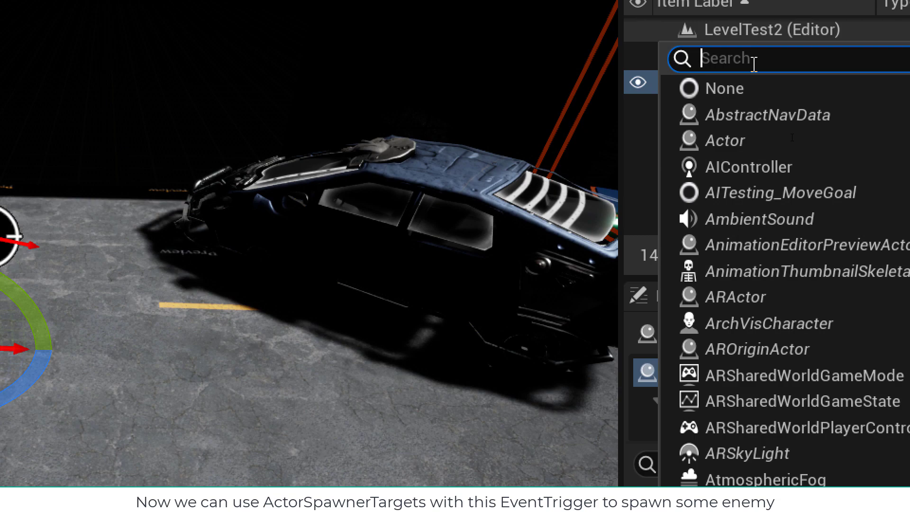
{"action": "type", "text": "bp_"}
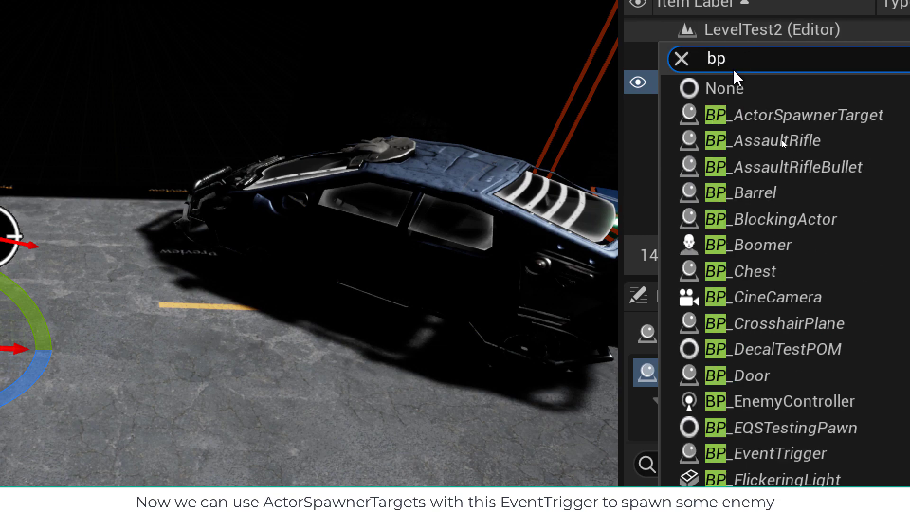
{"action": "type", "text": "bo"}
{"action": "key", "text": "BackSpace"}
{"action": "type", "text": "o"}
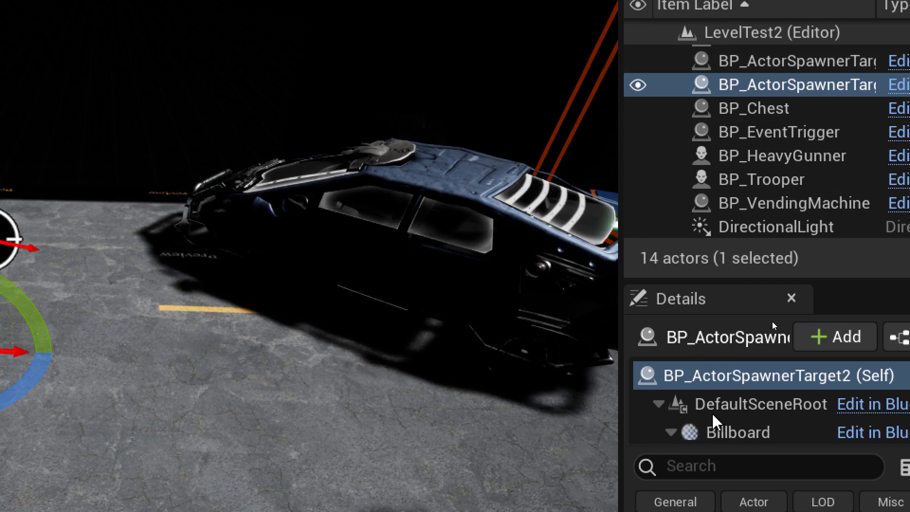
{"action": "type", "text": "o"}
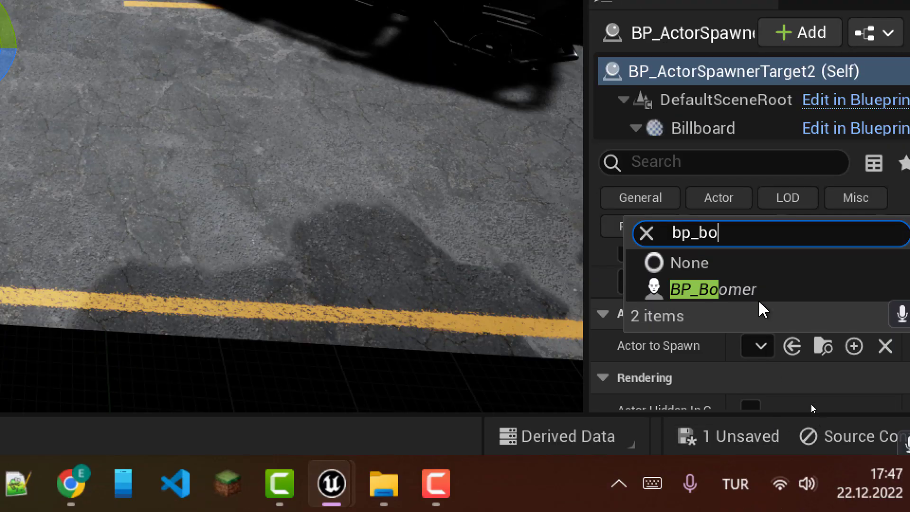
{"action": "left_click", "coordinate": [723, 293]}
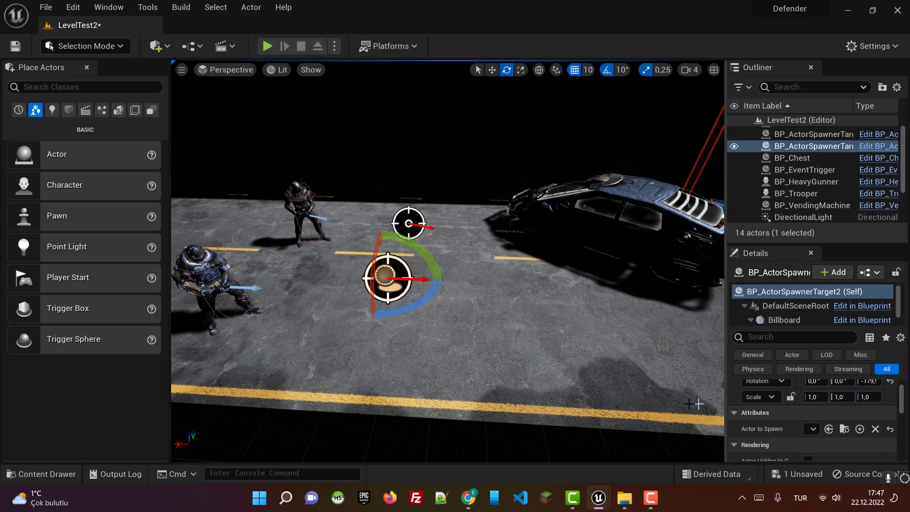
{"action": "right_click_drag", "start_coordinate": [542, 384], "coordinate": [557, 367]}
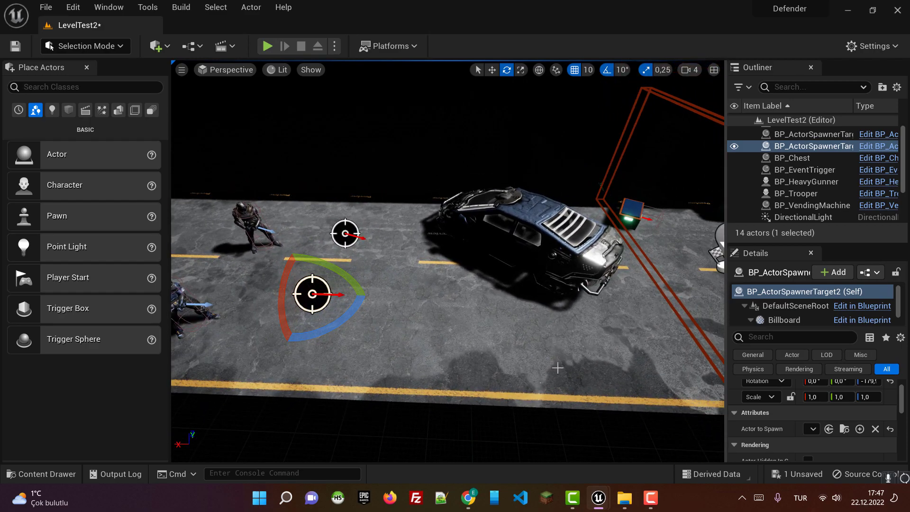
{"action": "left_click", "coordinate": [220, 46]}
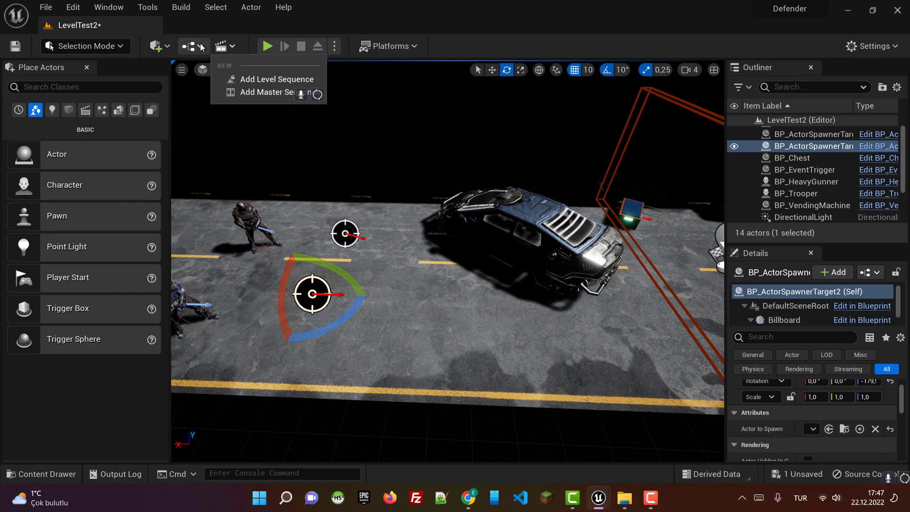
{"action": "left_click", "coordinate": [200, 47]}
{"action": "left_click", "coordinate": [256, 134]}
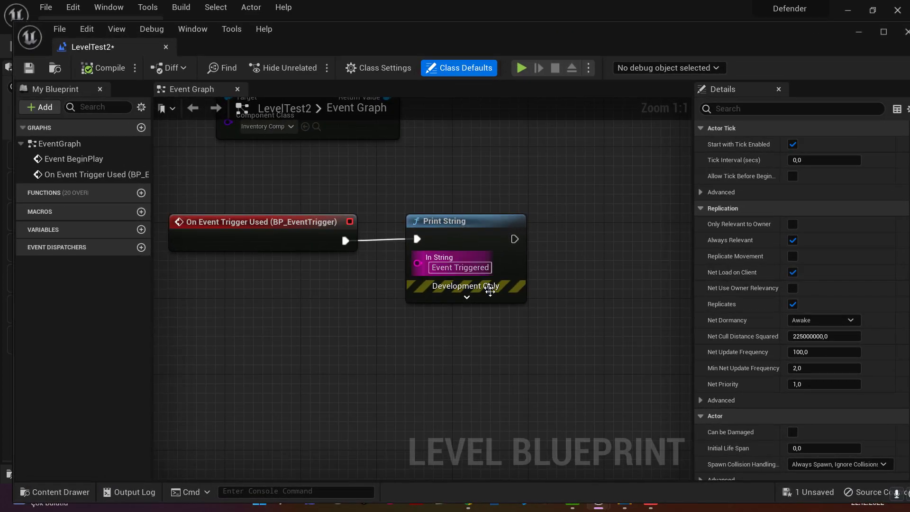
{"action": "left_click", "coordinate": [855, 33]}
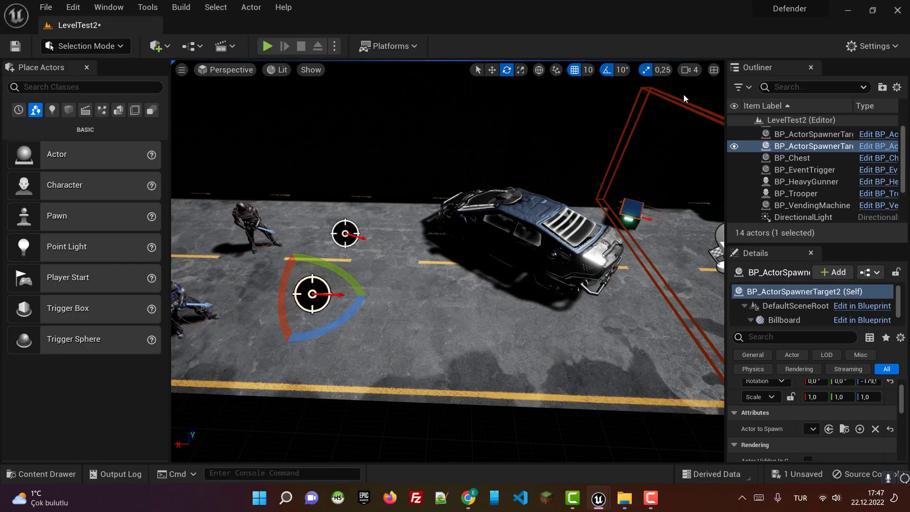
Step: Select both actor spawner targets and, in the level blueprint, call Spawn Selected Class on them after the event trigger's Print String
{"action": "left_click", "coordinate": [314, 290]}
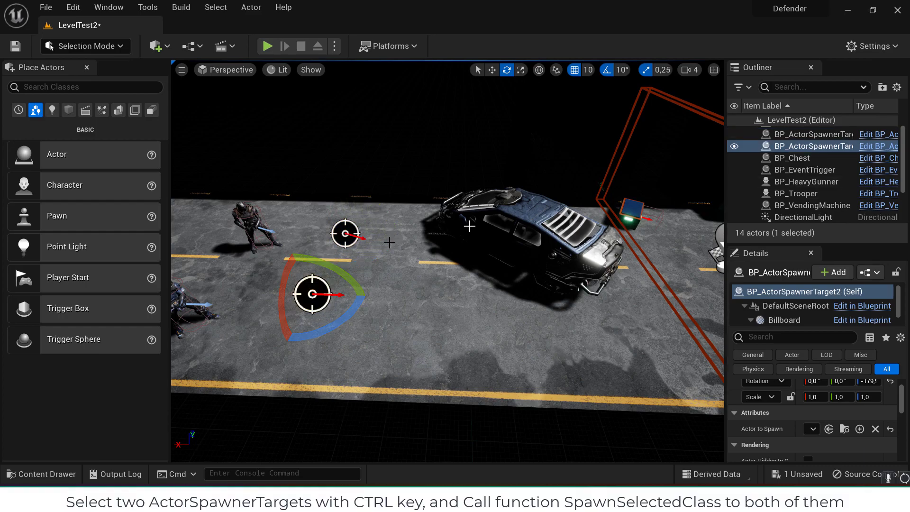
{"action": "left_click", "coordinate": [348, 234]}
{"action": "key", "text": "super"}
{"action": "key", "text": "super"}
{"action": "left_click", "coordinate": [822, 146]}
{"action": "left_click", "coordinate": [828, 134], "text": "ctrl"}
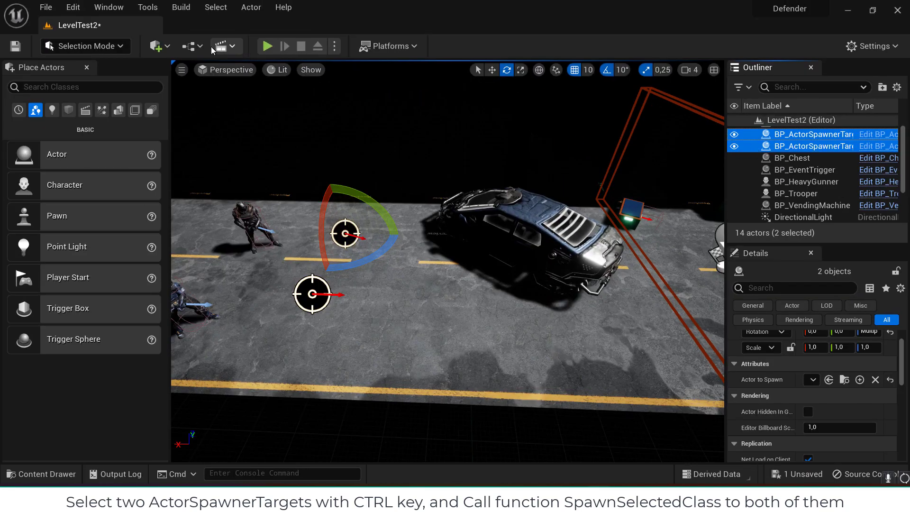
{"action": "left_click", "coordinate": [221, 46]}
{"action": "left_click", "coordinate": [223, 131]}
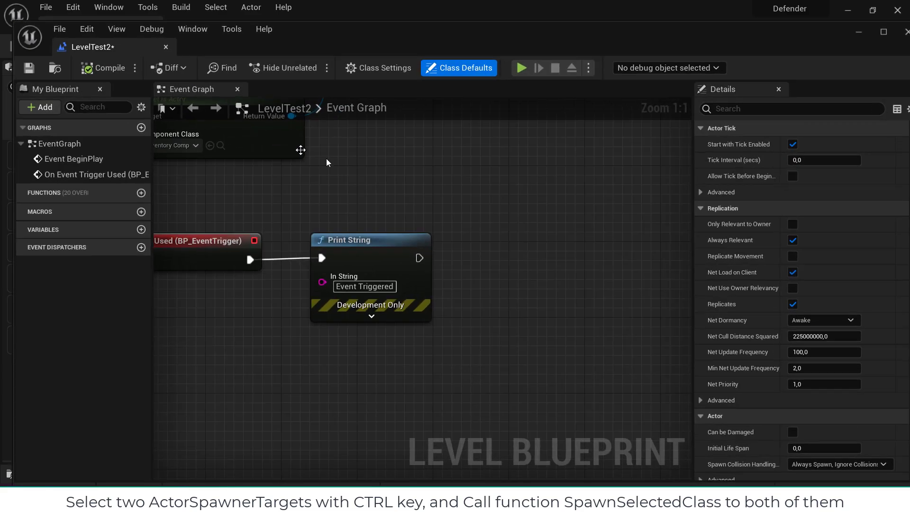
{"action": "right_click_drag", "start_coordinate": [428, 362], "coordinate": [373, 296]}
{"action": "right_click", "coordinate": [374, 321]}
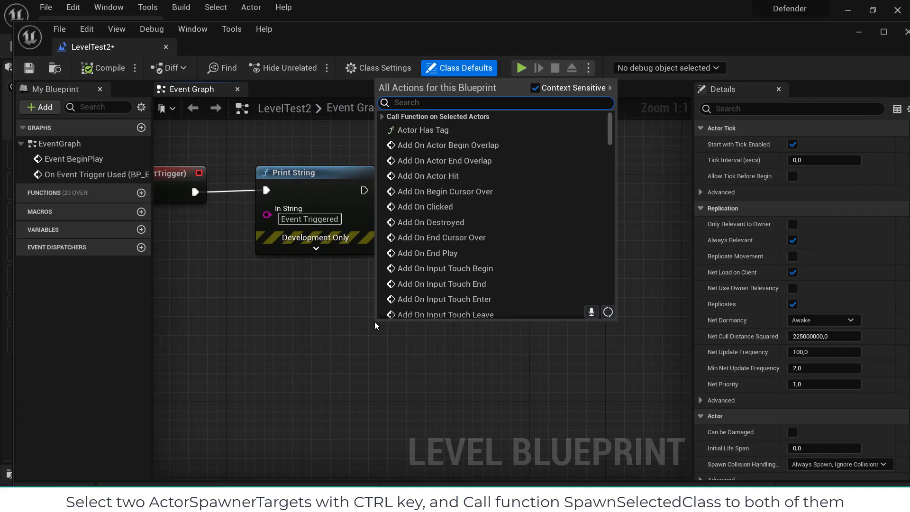
{"action": "type", "text": "spawn s"}
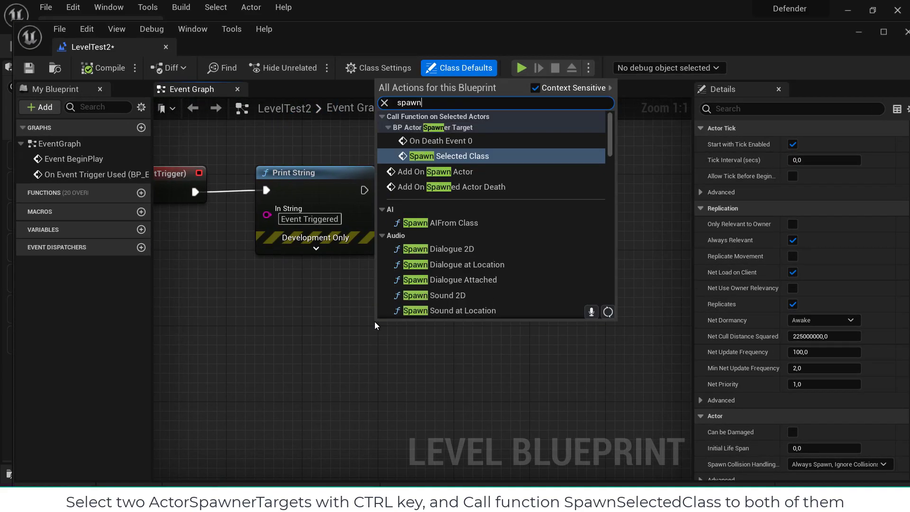
{"action": "key", "text": "Return"}
{"action": "left_click_drag", "start_coordinate": [377, 324], "coordinate": [443, 162]}
{"action": "left_click_drag", "start_coordinate": [363, 190], "coordinate": [446, 190]}
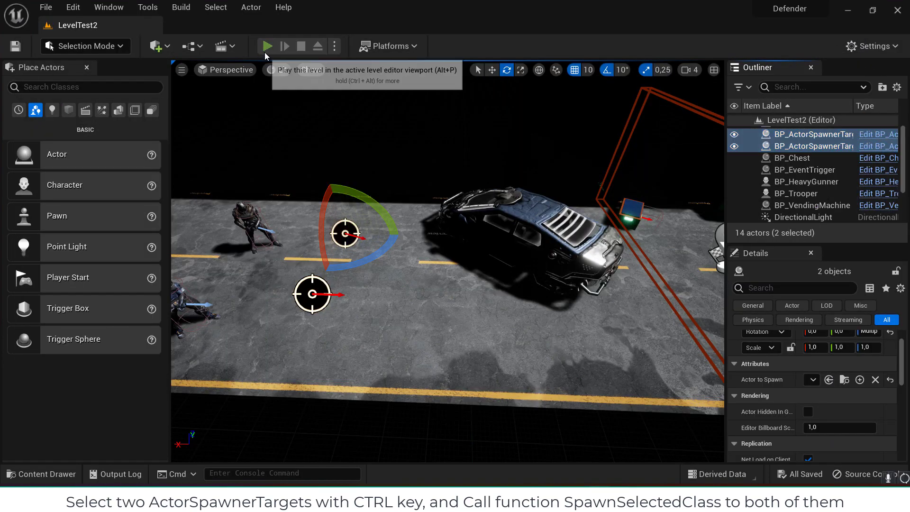
Step: Start a play-test, walk the character through the event trigger beside the car, and fire at the enemies
{"action": "left_click", "coordinate": [265, 48]}
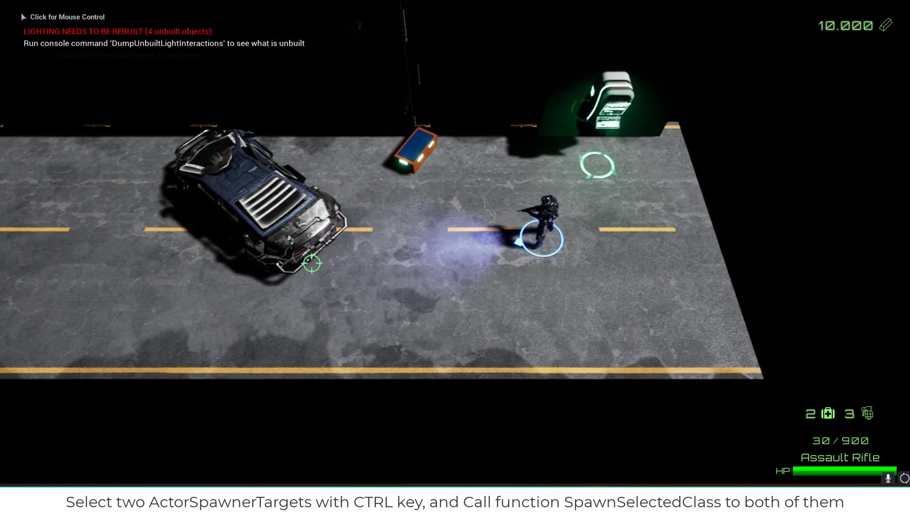
{"action": "left_click", "coordinate": [333, 231]}
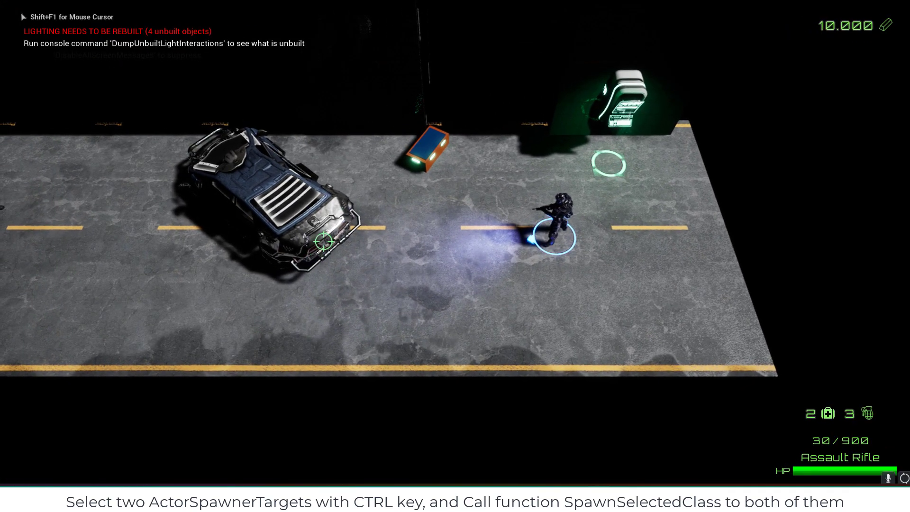
{"action": "key", "text": "a"}
{"action": "key", "text": "s"}
{"action": "left_click", "coordinate": [233, 213]}
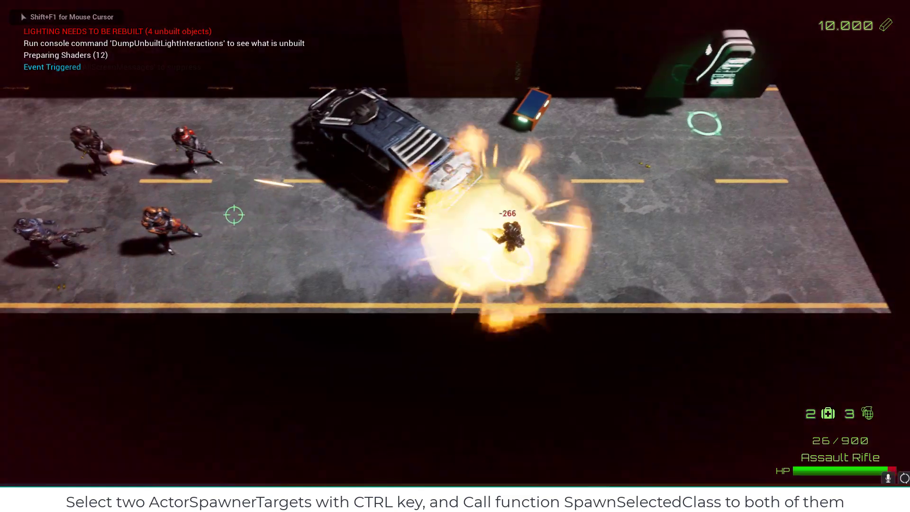
Step: Retreat behind the car while firing at the enemies, and heal the character with a medkit
{"action": "key", "text": "d"}
{"action": "key", "text": "w"}
{"action": "mouse_move", "coordinate": [289, 227]}
{"action": "left_mouse_down"}
{"action": "mouse_move", "coordinate": [275, 218]}
{"action": "mouse_move", "coordinate": [251, 228]}
{"action": "mouse_move", "coordinate": [270, 228]}
{"action": "mouse_move", "coordinate": [254, 224]}
{"action": "left_mouse_up"}
{"action": "key", "text": "a"}
{"action": "key", "text": "d"}
{"action": "key", "text": "w"}
{"action": "key", "text": "a"}
{"action": "key", "text": "h"}
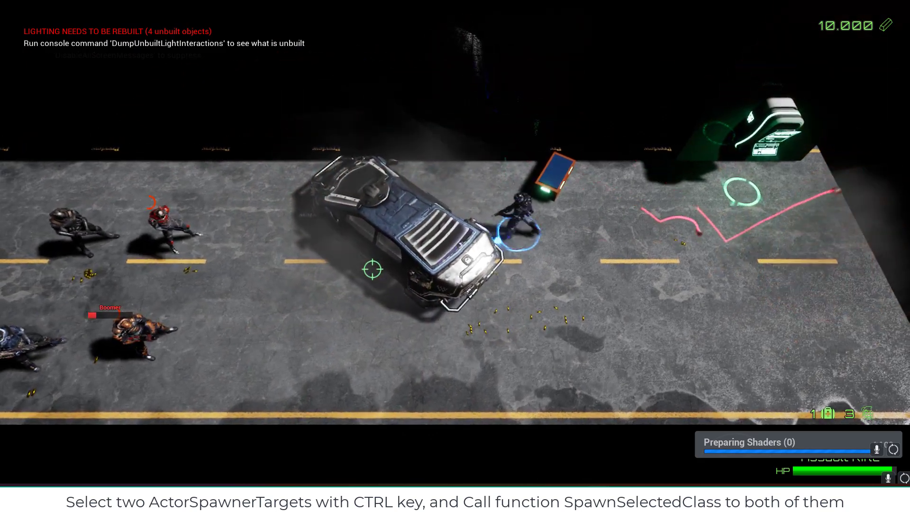
Step: Move around the car and shoot the Sniper, the Boomer, and the two original enemies with the Assault Rifle
{"action": "key", "text": "s"}
{"action": "key", "text": "d"}
{"action": "key", "text": "s"}
{"action": "key", "text": "a"}
{"action": "left_click_drag", "start_coordinate": [211, 284], "coordinate": [388, 177]}
{"action": "key", "text": "a"}
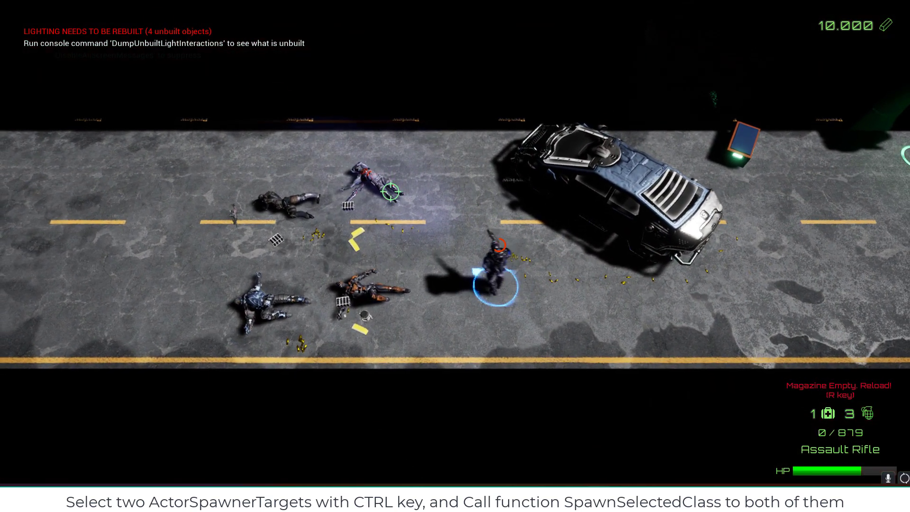
Step: Reload the Assault Rifle, collect the dropped ammo, gold and medkit, and walk back past the car
{"action": "key", "text": "r"}
{"action": "key", "text": "w"}
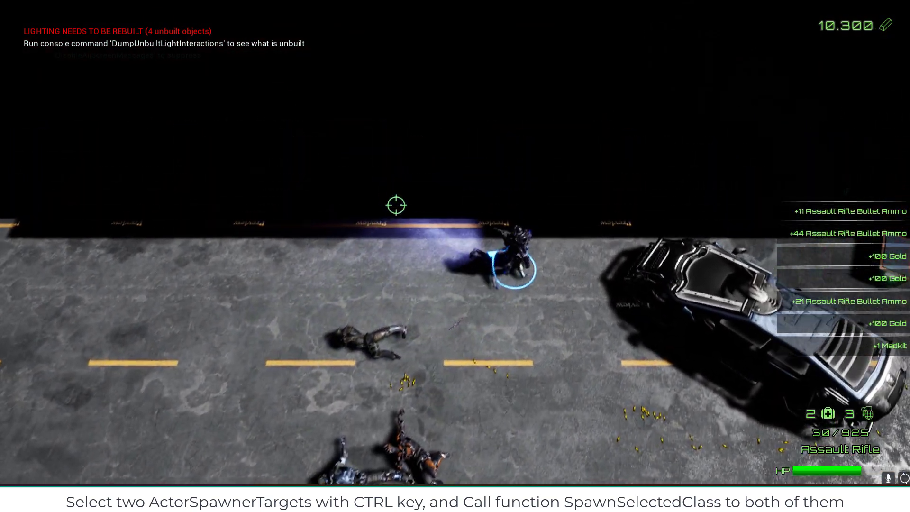
{"action": "key", "text": "s"}
{"action": "key", "text": "d"}
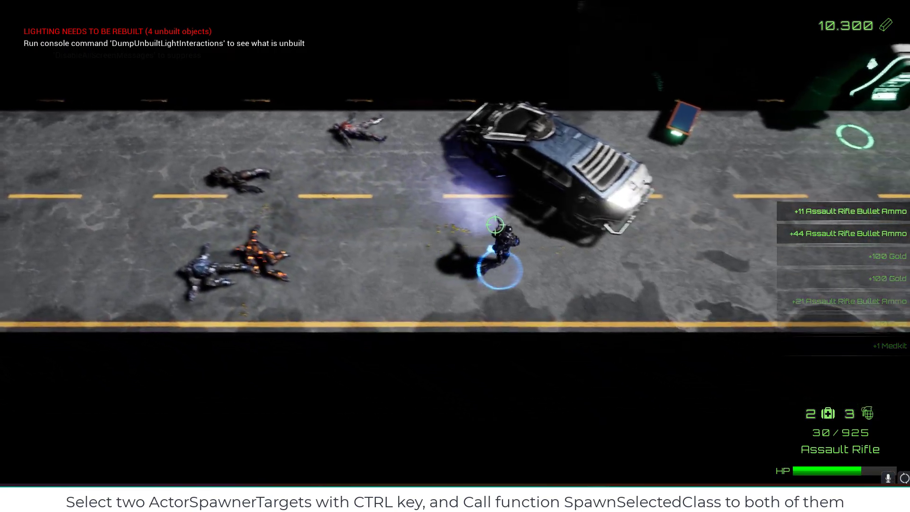
{"action": "key", "text": "d"}
{"action": "key", "text": "w"}
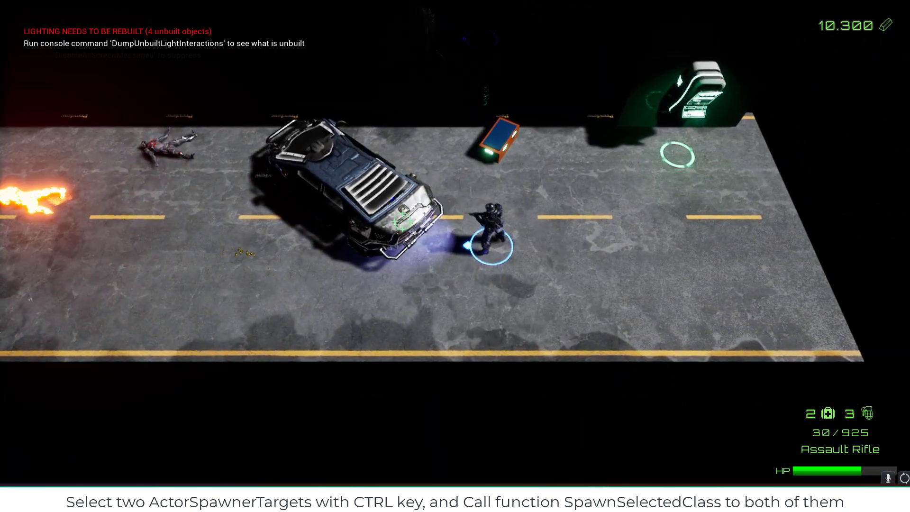
Step: End the play-test, restore the editor from full-screen view, and save LevelTest2
{"action": "key", "text": "Escape"}
{"action": "right_click_drag", "start_coordinate": [226, 46], "coordinate": [209, 38]}
{"action": "key", "text": "F11"}
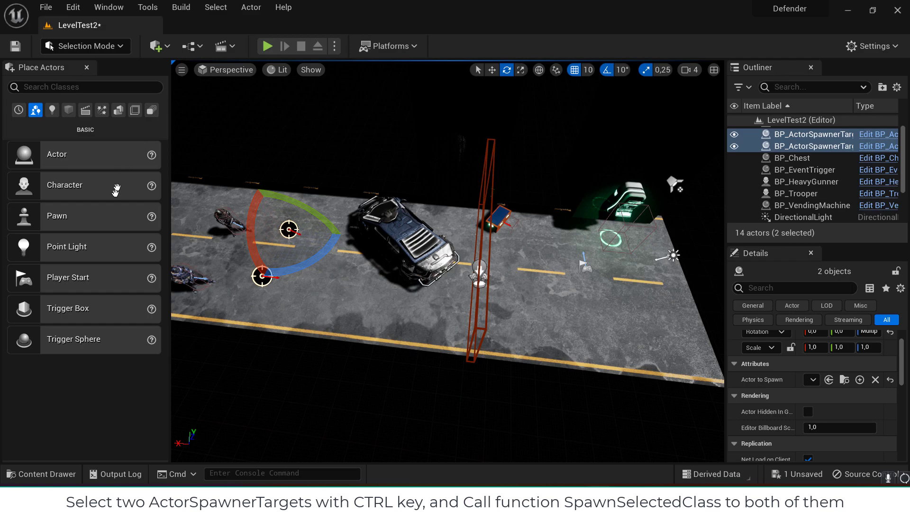
{"action": "key", "text": "ctrl+s"}
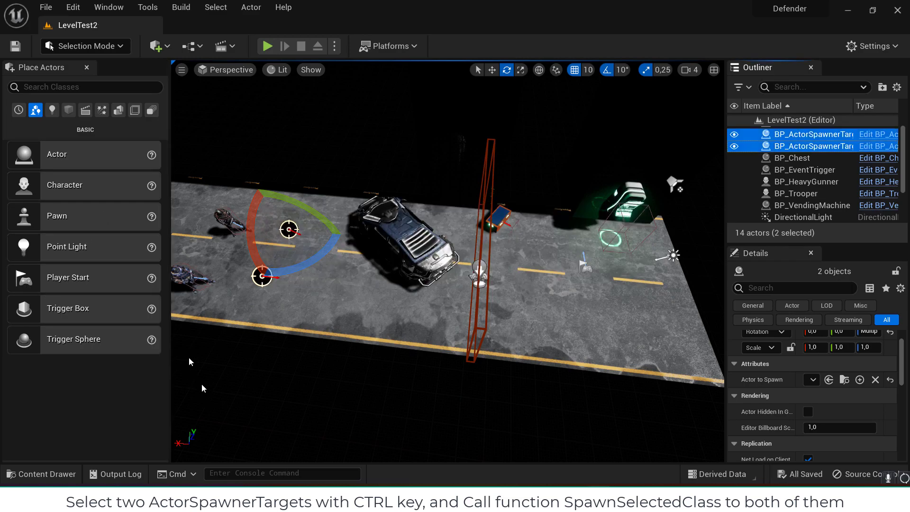
Step: Place a third actor spawner target on the road behind the two enemies and rotate it to face the car
{"action": "right_click_drag", "start_coordinate": [381, 221], "coordinate": [398, 195]}
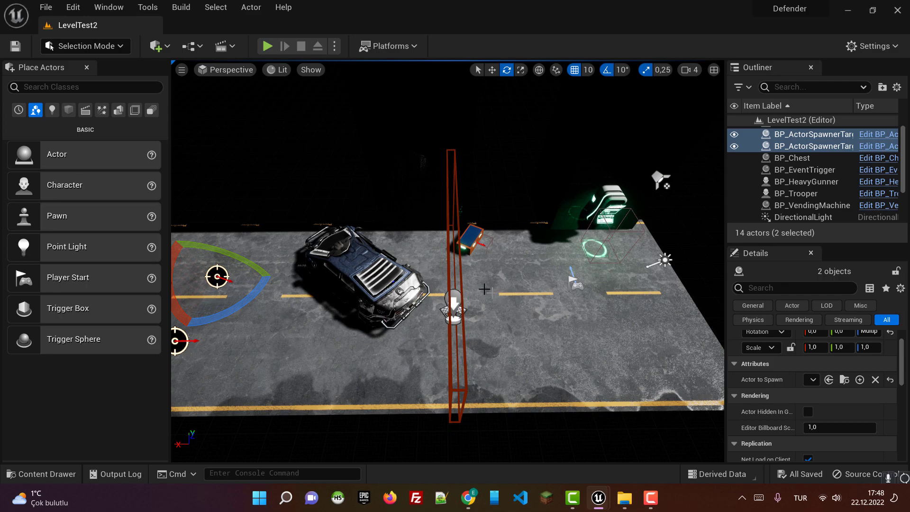
{"action": "key", "text": "a"}
{"action": "right_click_drag", "start_coordinate": [473, 283], "coordinate": [441, 313]}
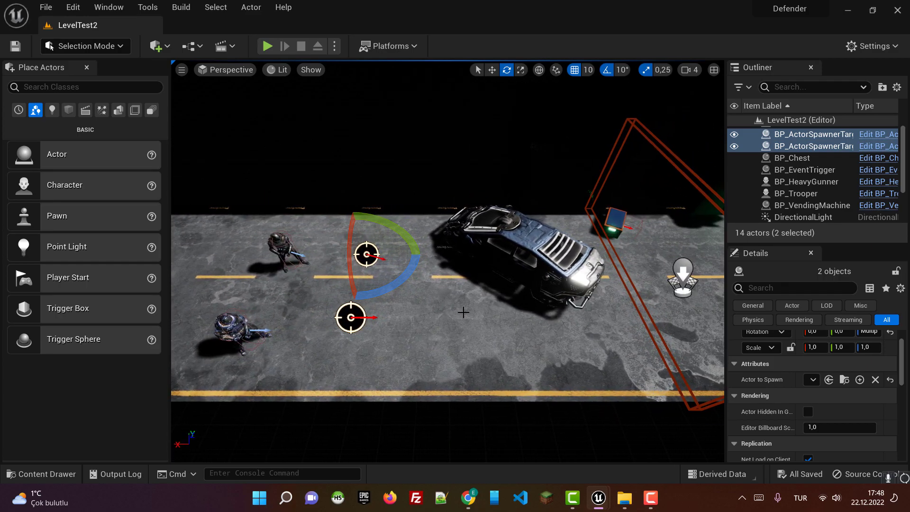
{"action": "key", "text": "d"}
{"action": "left_click", "coordinate": [639, 294]}
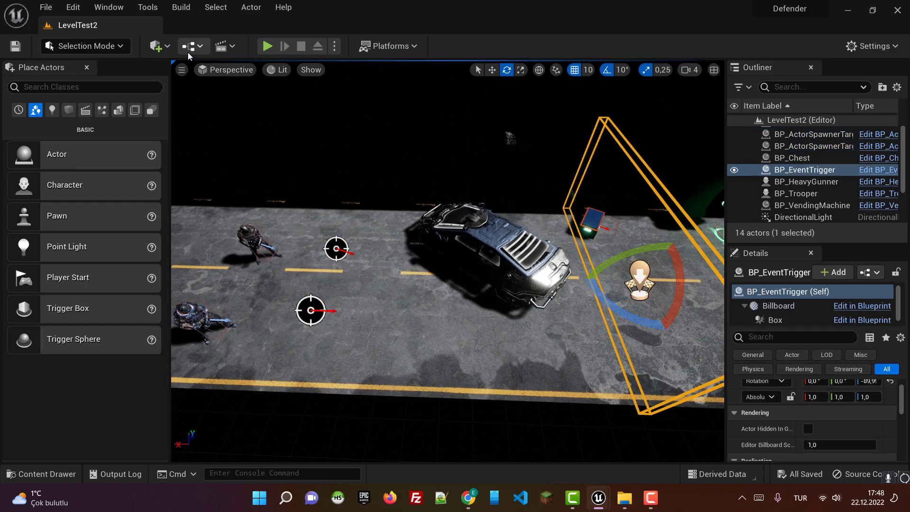
{"action": "left_click", "coordinate": [53, 476]}
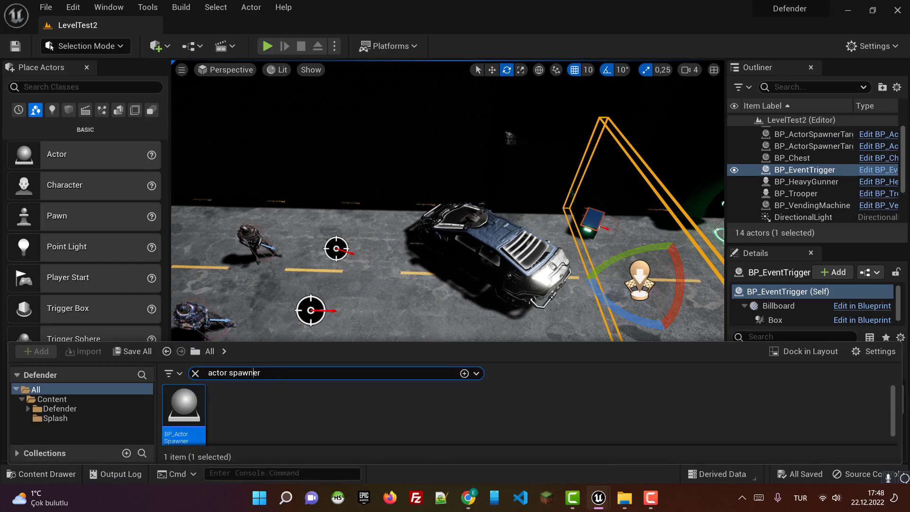
{"action": "left_click_drag", "start_coordinate": [189, 411], "coordinate": [182, 234]}
{"action": "right_click_drag", "start_coordinate": [227, 249], "coordinate": [252, 238]}
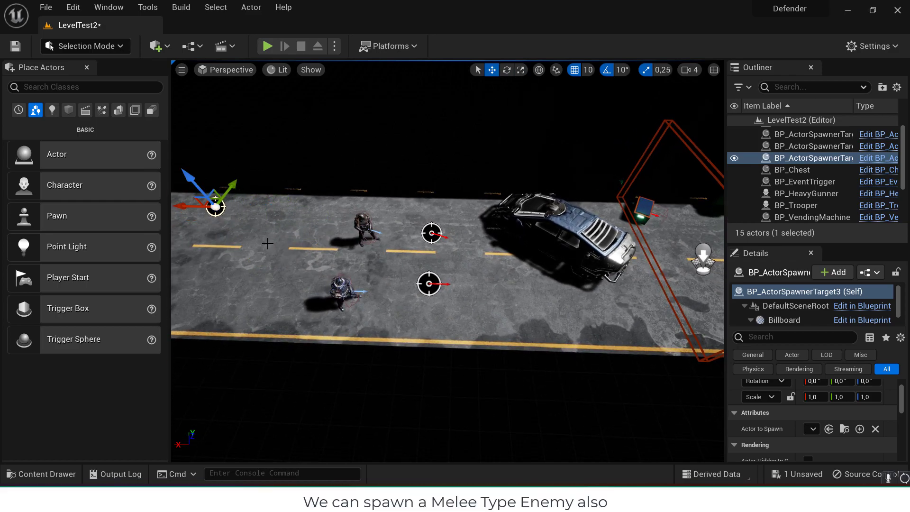
{"action": "left_click_drag", "start_coordinate": [246, 231], "coordinate": [189, 258]}
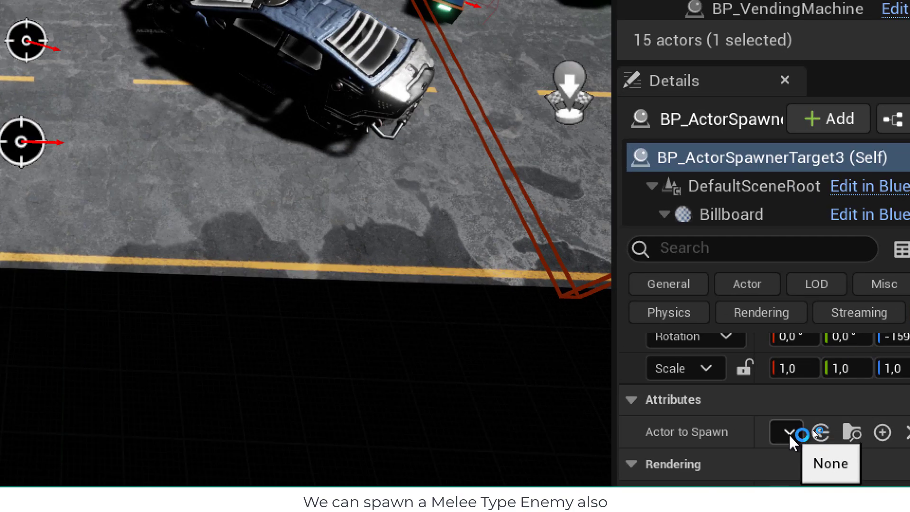
Step: Set the new spawner target's Actor to Spawn to BP_SpiderBoss
{"action": "left_click", "coordinate": [788, 432]}
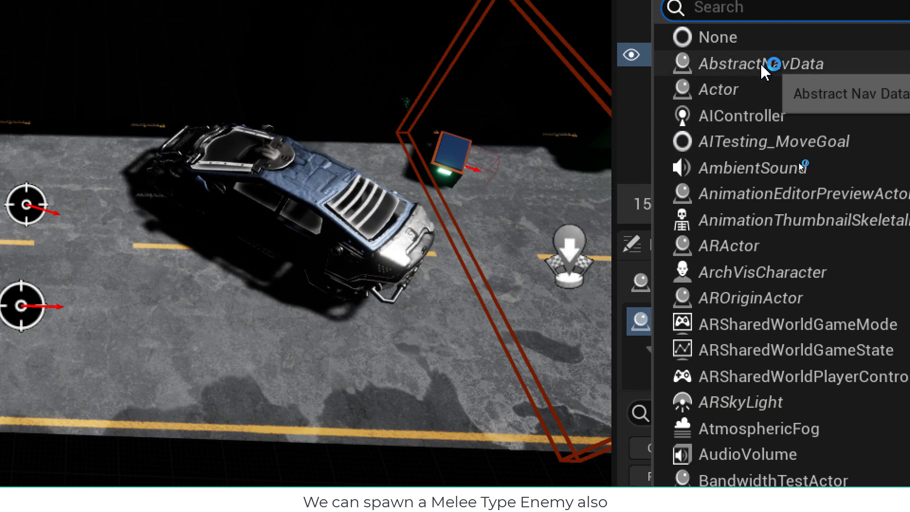
{"action": "type", "text": "spider"}
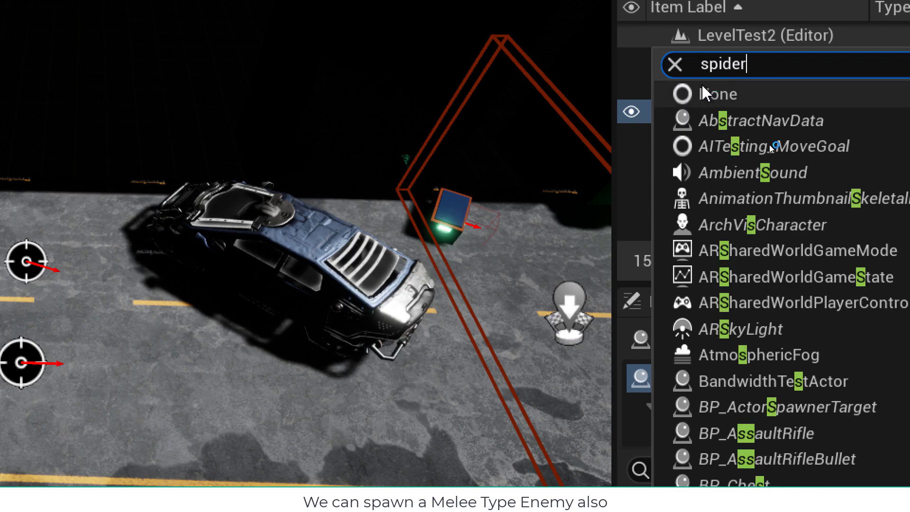
{"action": "key", "text": "Escape"}
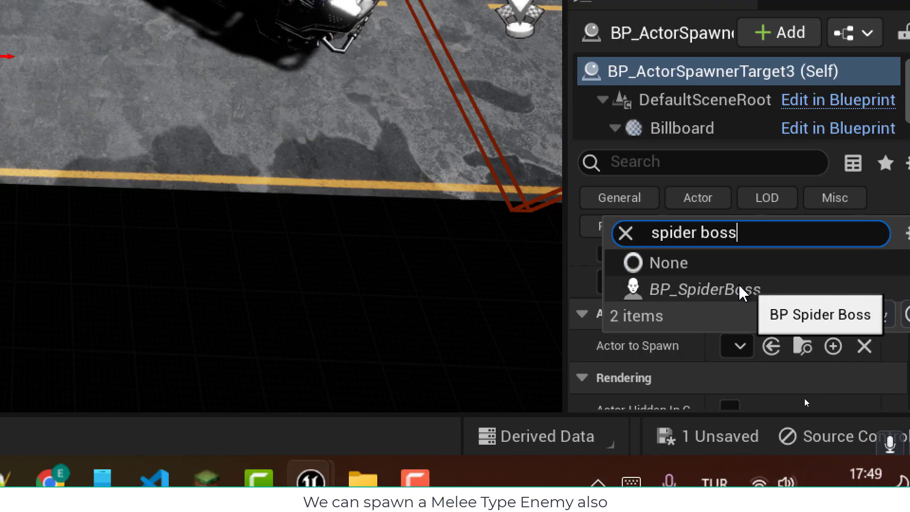
{"action": "left_click", "coordinate": [721, 298]}
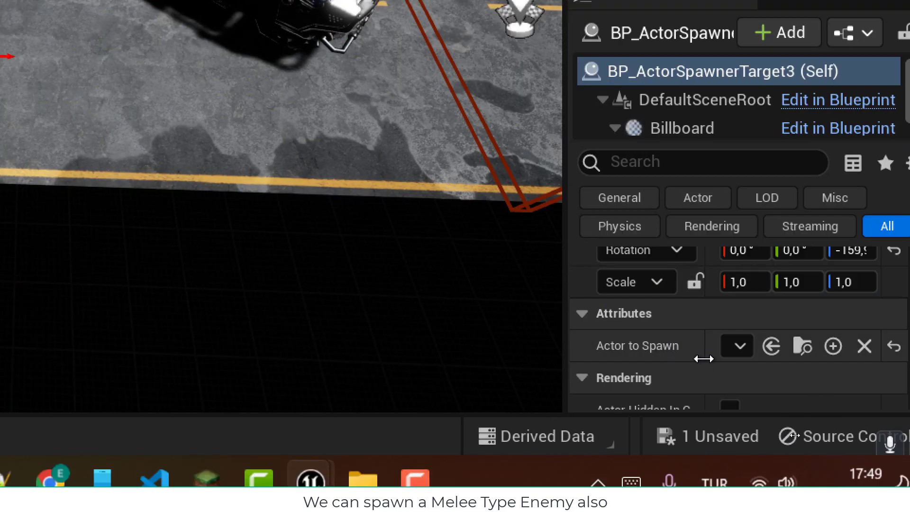
{"action": "key", "text": "super"}
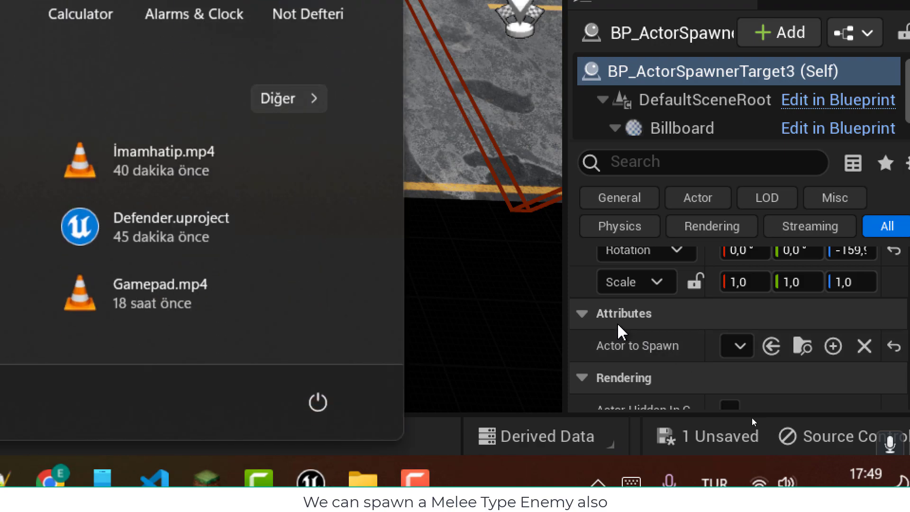
{"action": "key", "text": "super"}
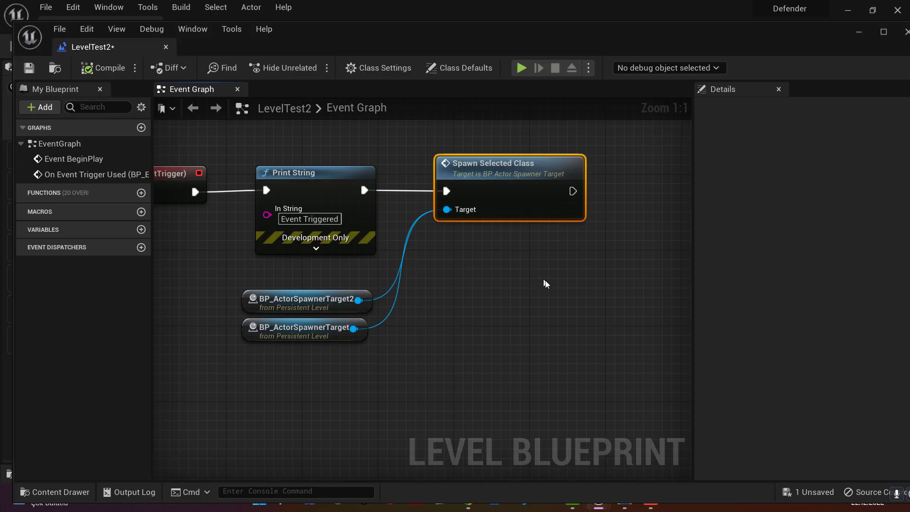
Step: Add a Spawn Selected Class call for BP_ActorSpawnerTarget3 to the level blueprint's event graph
{"action": "right_click_drag", "start_coordinate": [544, 280], "coordinate": [427, 278]}
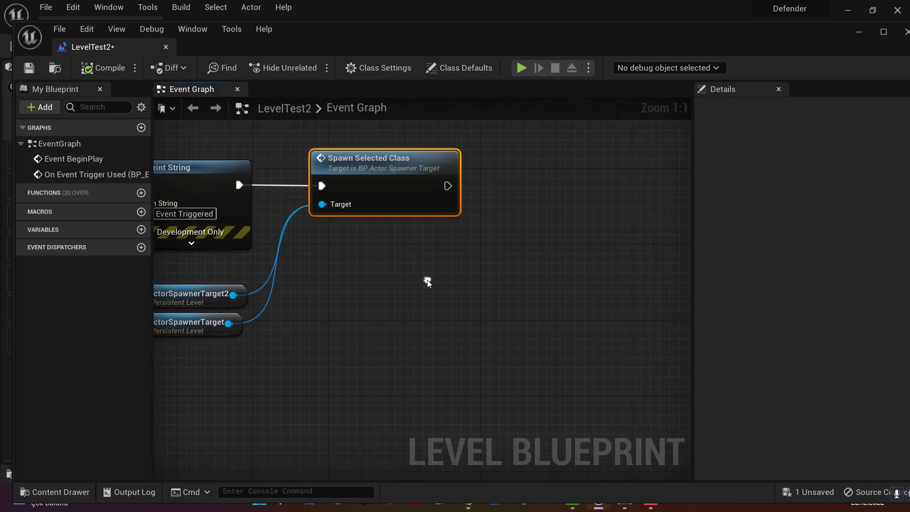
{"action": "right_click", "coordinate": [451, 305]}
{"action": "type", "text": "spawn"}
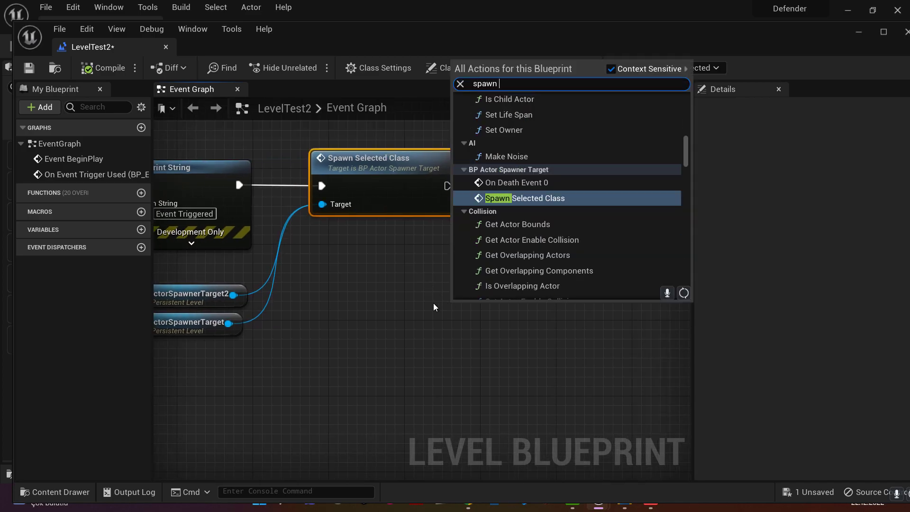
{"action": "key", "text": "Return"}
Step: Add a Delay with a duration of 3 after the first Spawn Selected Class node
{"action": "left_click_drag", "start_coordinate": [448, 186], "coordinate": [549, 181]}
{"action": "type", "text": "delay"}
{"action": "key", "text": "Return"}
{"action": "left_click", "coordinate": [549, 204]}
{"action": "type", "text": "3"}
Step: Connect the Delay's Completed output to the aligned second Spawn Selected Class node, with its target reference nearby, and compile the level blueprint
{"action": "left_click_drag", "start_coordinate": [493, 314], "coordinate": [611, 180]}
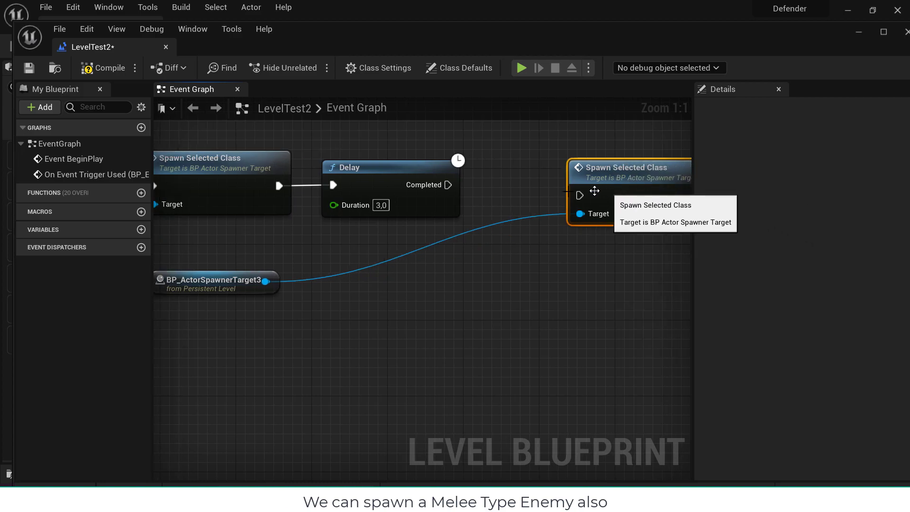
{"action": "left_click_drag", "start_coordinate": [452, 192], "coordinate": [588, 196]}
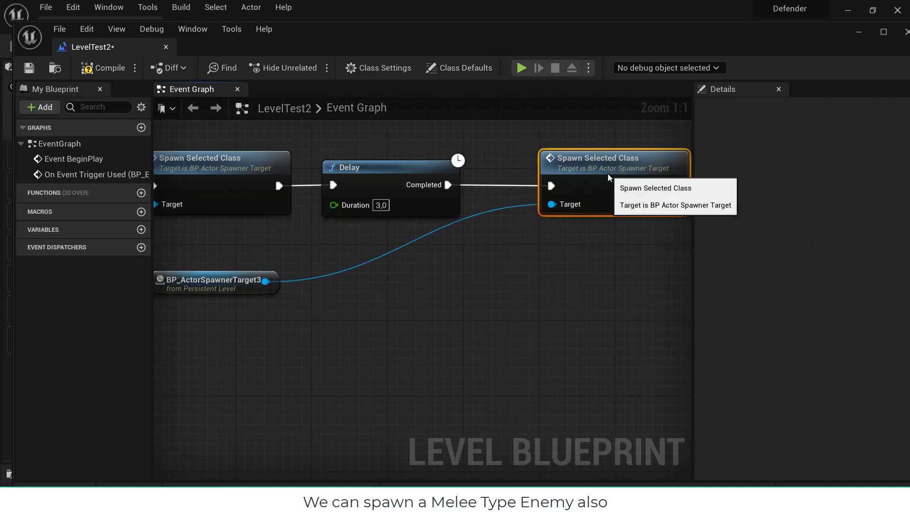
{"action": "left_click_drag", "start_coordinate": [230, 284], "coordinate": [461, 291]}
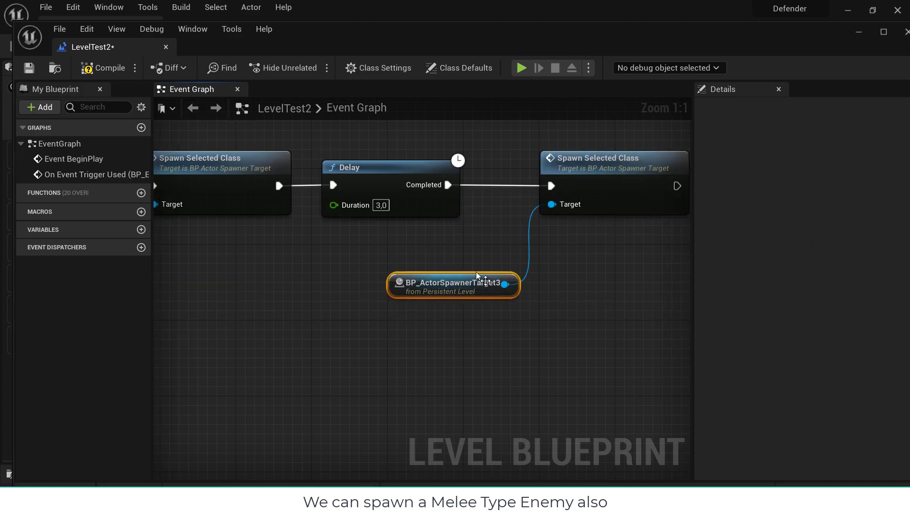
{"action": "left_click", "coordinate": [95, 69]}
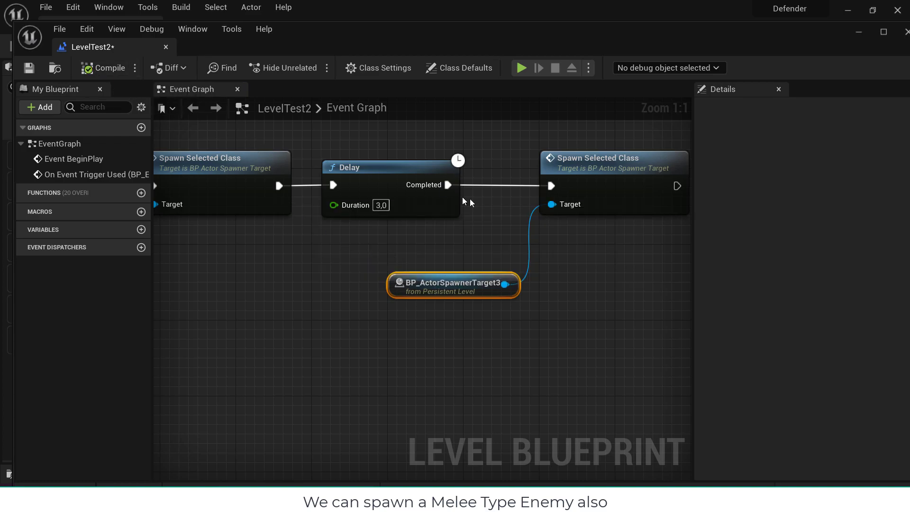
{"action": "left_click", "coordinate": [857, 32]}
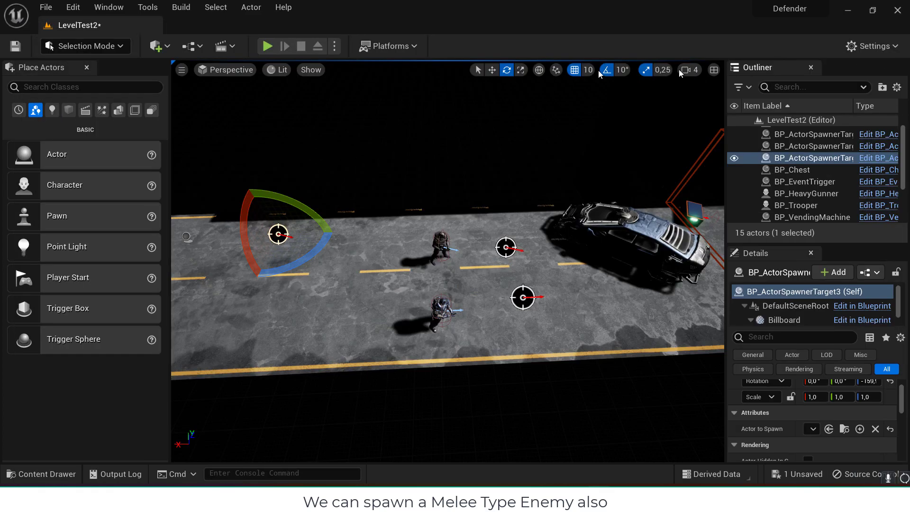
Step: Play-test the level by walking through the event trigger and observing how the Spider Boss behaves from behind the car, ending the test
{"action": "left_click", "coordinate": [266, 45]}
{"action": "key", "text": "F11"}
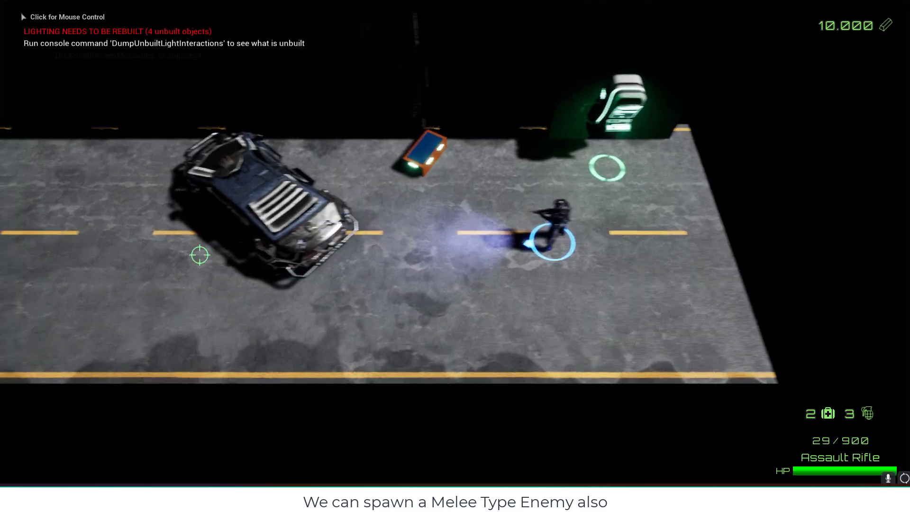
{"action": "key", "text": "a"}
{"action": "key", "text": "s"}
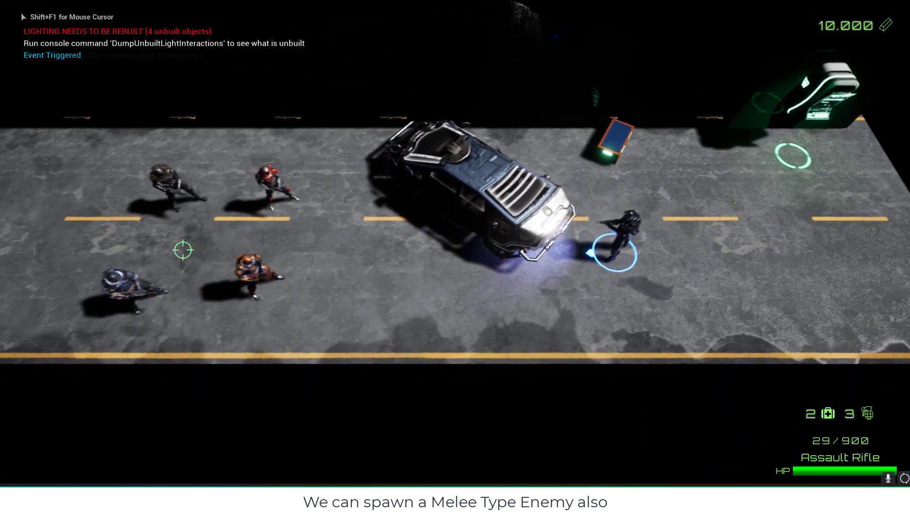
{"action": "key", "text": "w"}
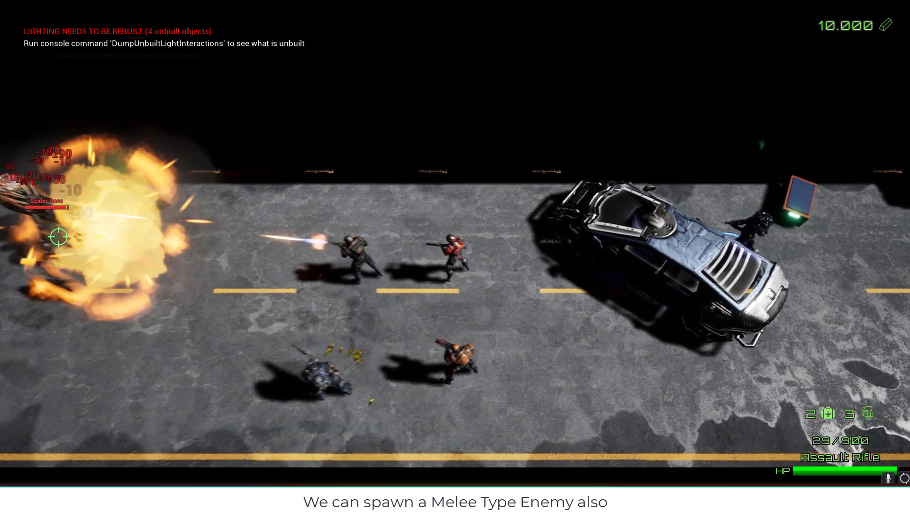
{"action": "key", "text": "d"}
{"action": "key", "text": "s"}
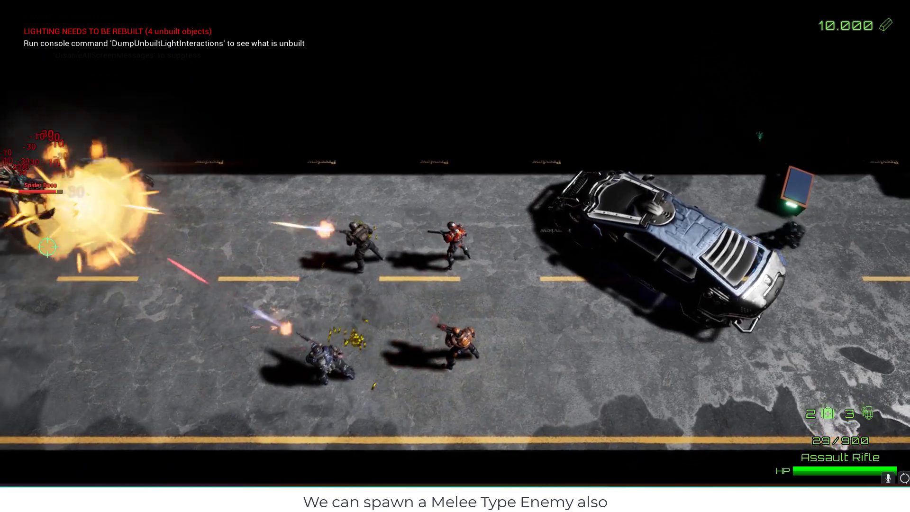
{"action": "key", "text": "Escape"}
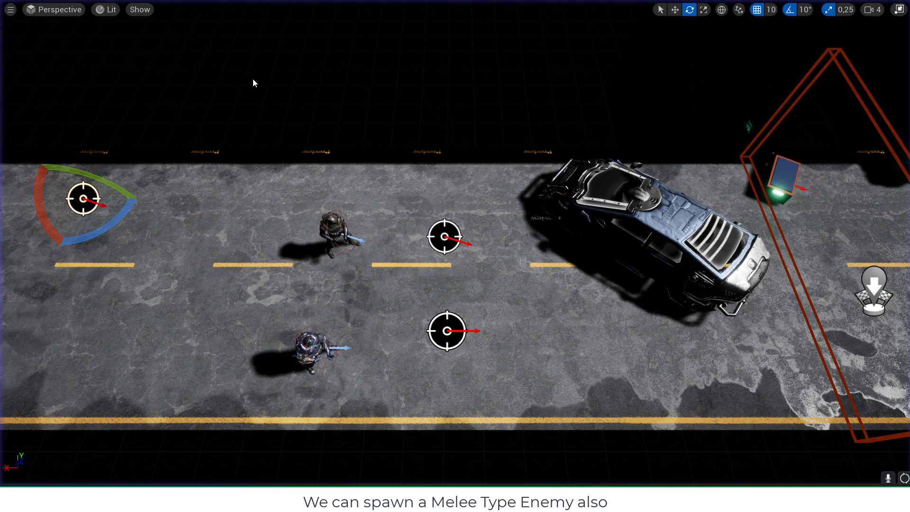
{"action": "scroll", "coordinate": [248, 75], "scroll_direction": "down", "scroll_amount": 5}
{"action": "key", "text": "F11"}
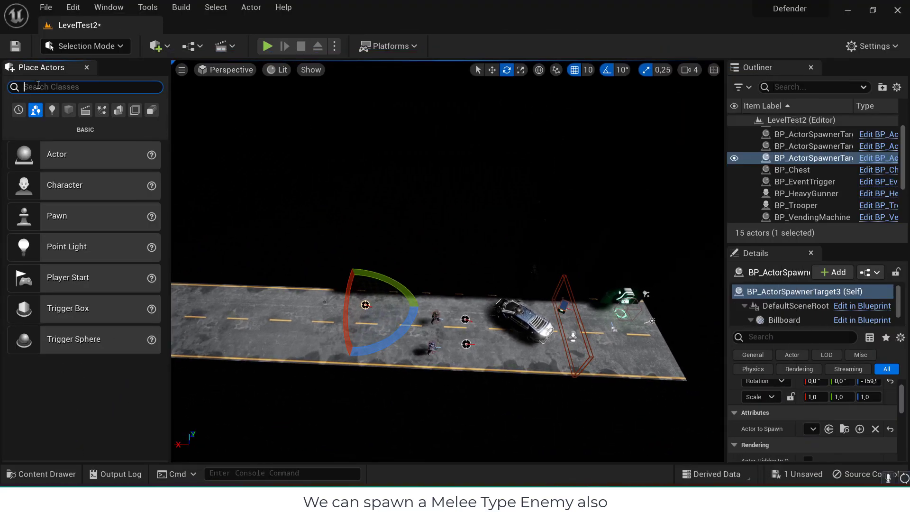
Step: Place a NavMeshBoundsVolume on the road near the enemies and lower it to the road surface
{"action": "type", "text": "nav mes"}
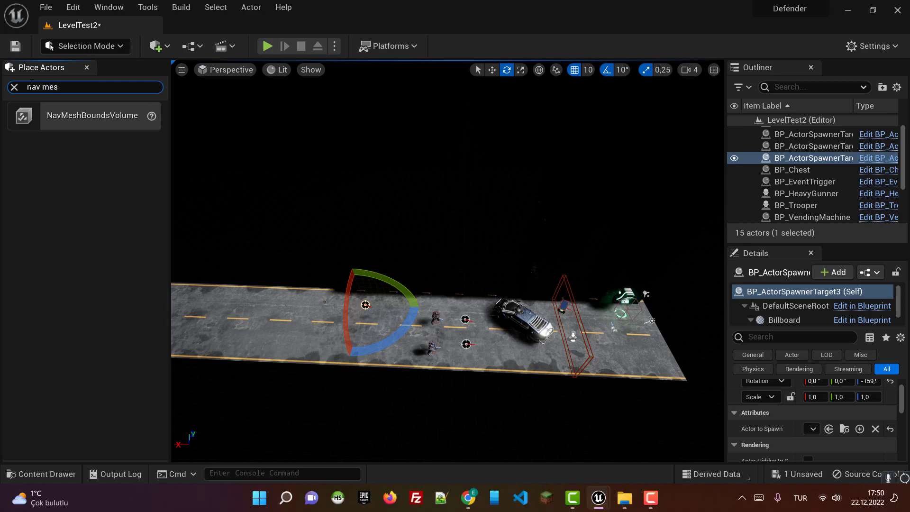
{"action": "left_click_drag", "start_coordinate": [405, 325], "coordinate": [404, 324]}
{"action": "right_click_drag", "start_coordinate": [403, 325], "coordinate": [404, 379]}
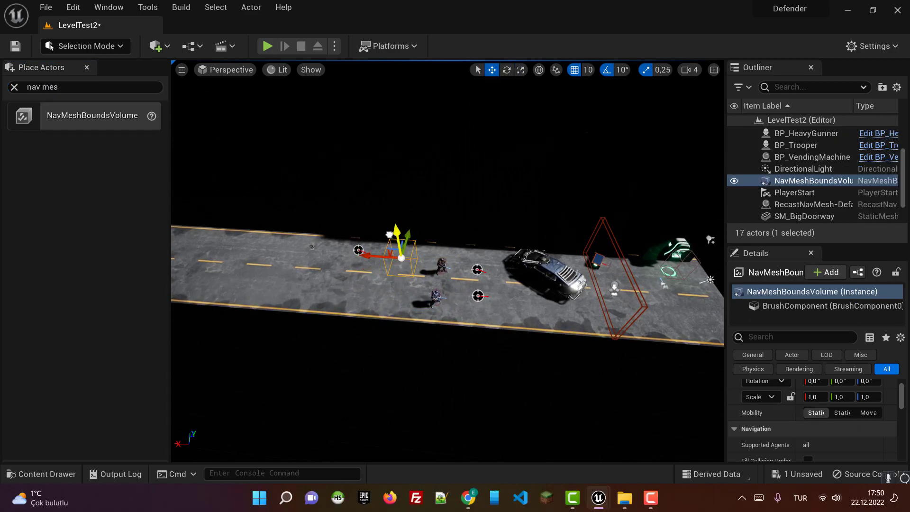
{"action": "left_click_drag", "start_coordinate": [389, 234], "coordinate": [395, 249]}
Step: Enlarge the NavMeshBoundsVolume brush to about X 5325, Y 1187 and Z 539 so it encloses the whole road
{"action": "scroll", "coordinate": [790, 407], "scroll_direction": "up", "scroll_amount": 2}
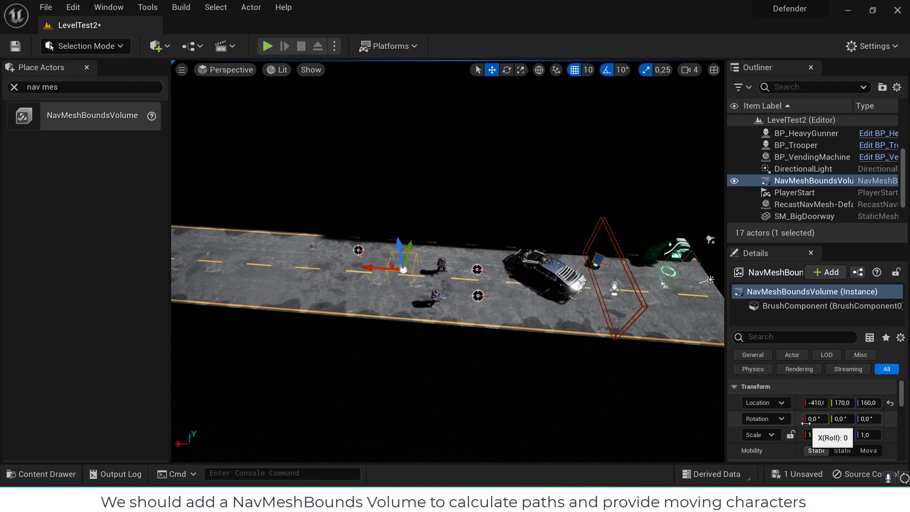
{"action": "scroll", "coordinate": [804, 417], "scroll_direction": "down", "scroll_amount": 3}
{"action": "scroll", "coordinate": [812, 416], "scroll_direction": "down", "scroll_amount": 5}
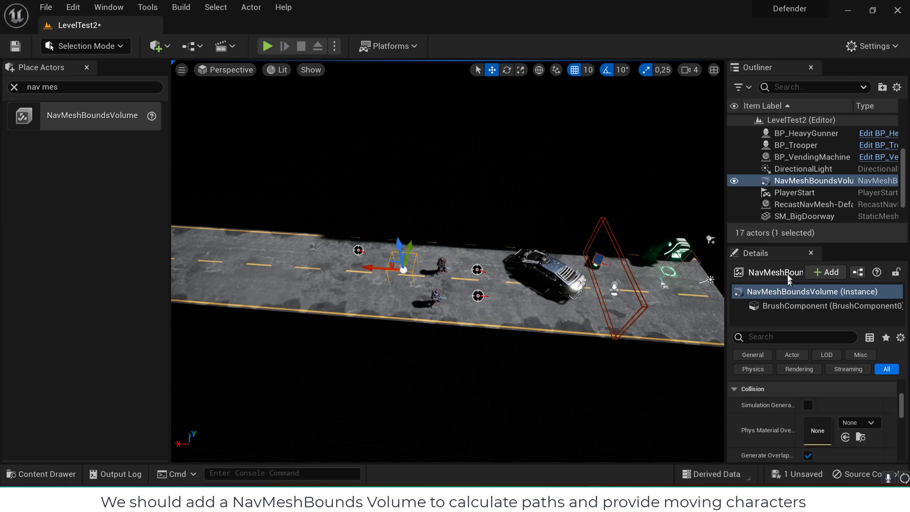
{"action": "left_click_drag", "start_coordinate": [796, 243], "coordinate": [796, 192]}
{"action": "scroll", "coordinate": [823, 405], "scroll_direction": "down", "scroll_amount": 7}
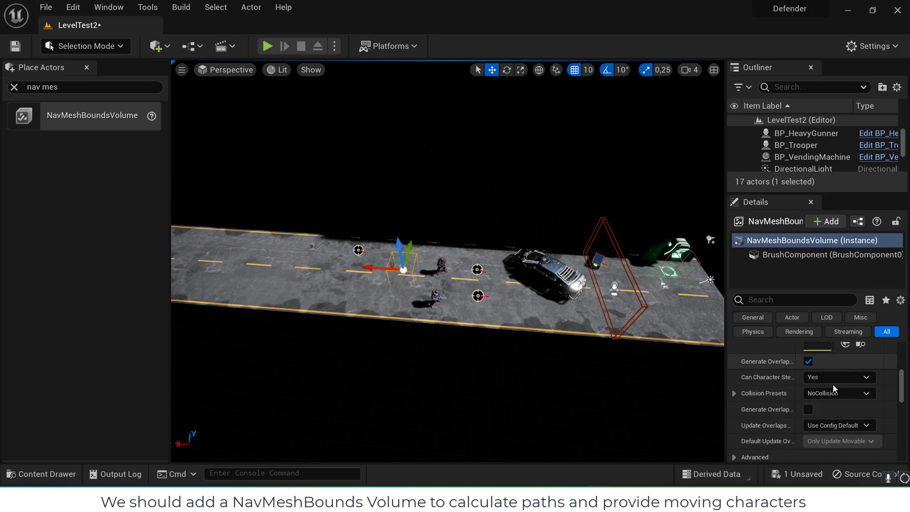
{"action": "scroll", "coordinate": [824, 405], "scroll_direction": "up", "scroll_amount": 2}
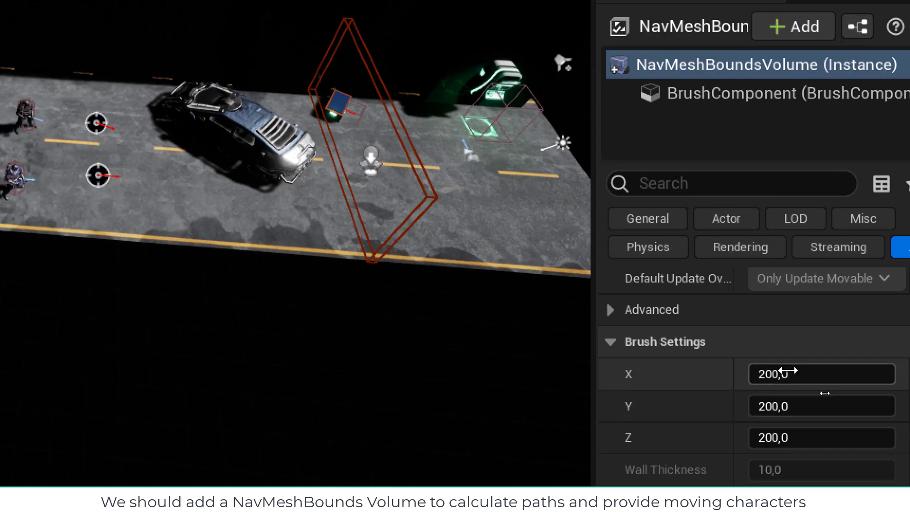
{"action": "left_click_drag", "start_coordinate": [822, 395], "coordinate": [853, 394]}
{"action": "left_click_drag", "start_coordinate": [754, 374], "coordinate": [806, 373]}
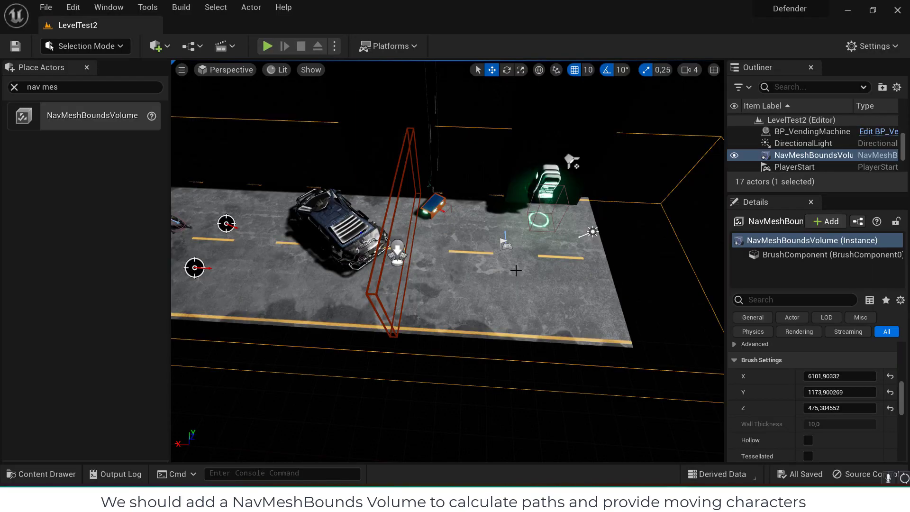
{"action": "right_click_drag", "start_coordinate": [515, 270], "coordinate": [417, 265]}
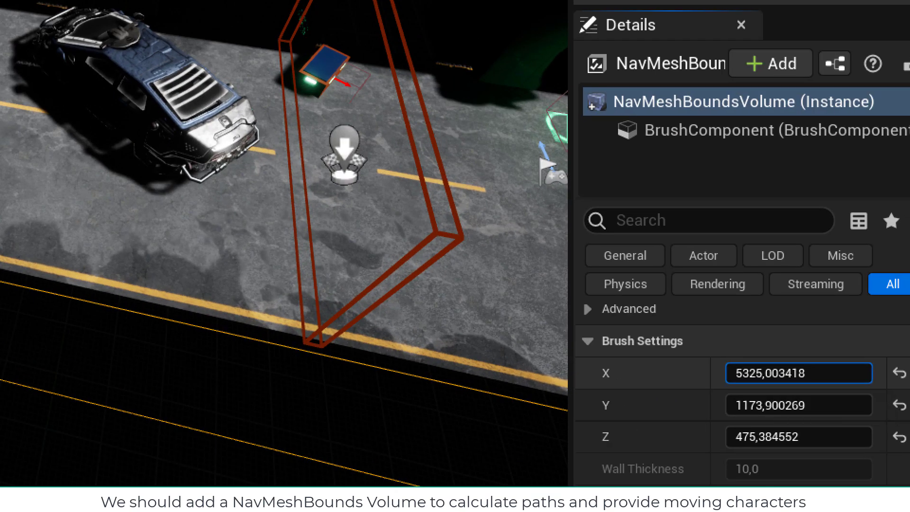
{"action": "left_click_drag", "start_coordinate": [759, 413], "coordinate": [766, 435]}
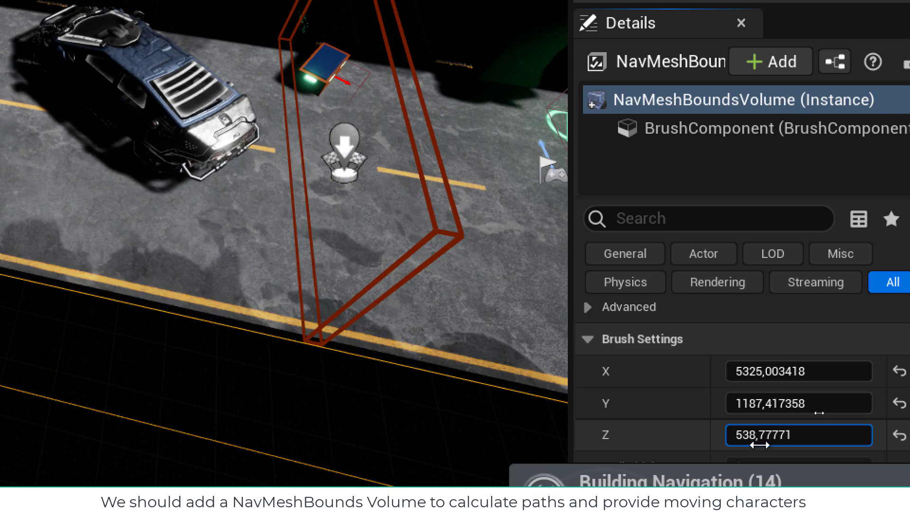
{"action": "right_click_drag", "start_coordinate": [332, 286], "coordinate": [365, 293]}
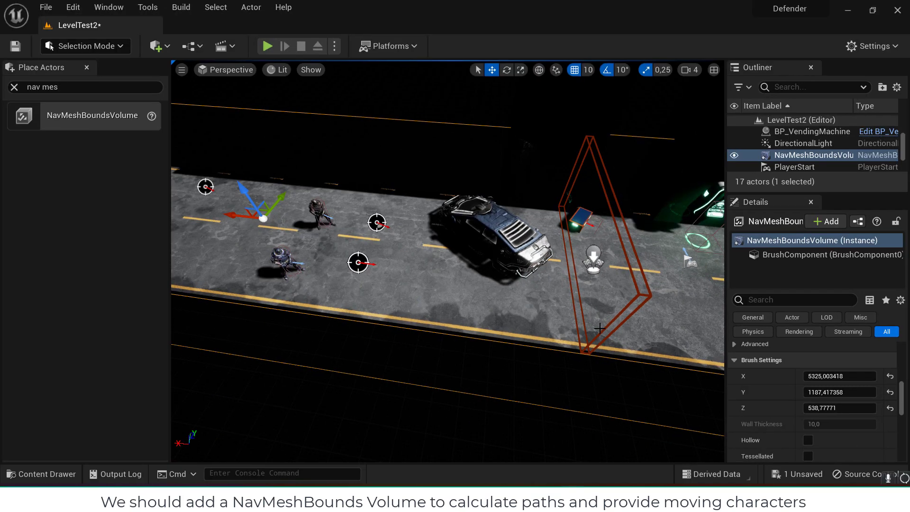
Step: Toggle the navigation mesh preview in the level to check its coverage of the road
{"action": "key", "text": "p"}
{"action": "mouse_move", "coordinate": [530, 318]}
{"action": "right_mouse_down"}
{"action": "mouse_move", "coordinate": [472, 313]}
{"action": "mouse_move", "coordinate": [412, 277]}
{"action": "mouse_move", "coordinate": [513, 289]}
{"action": "mouse_move", "coordinate": [531, 318]}
{"action": "right_mouse_up"}
{"action": "key", "text": "p"}
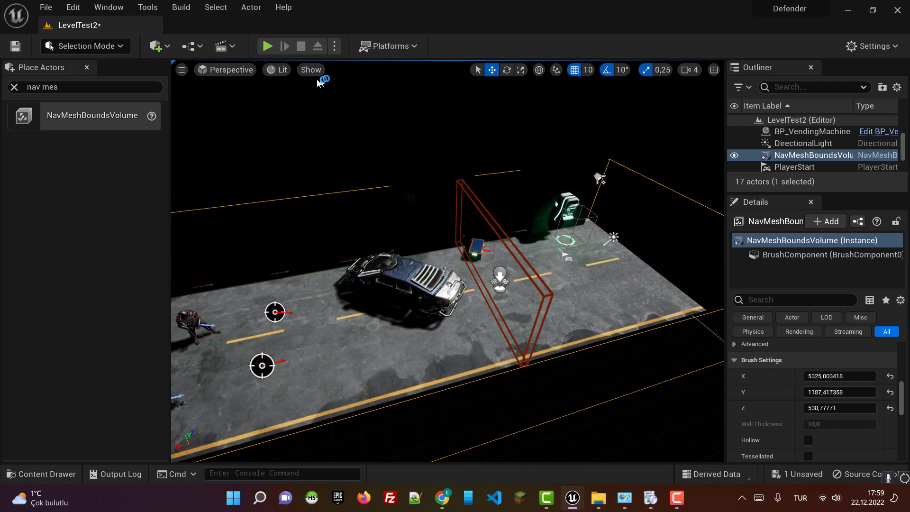
Step: Play-test the level full screen by walking through the event trigger and fighting the spawned enemies and Spider Boss, ending the test
{"action": "left_click", "coordinate": [267, 46]}
{"action": "key", "text": "F11"}
{"action": "left_click", "coordinate": [383, 336]}
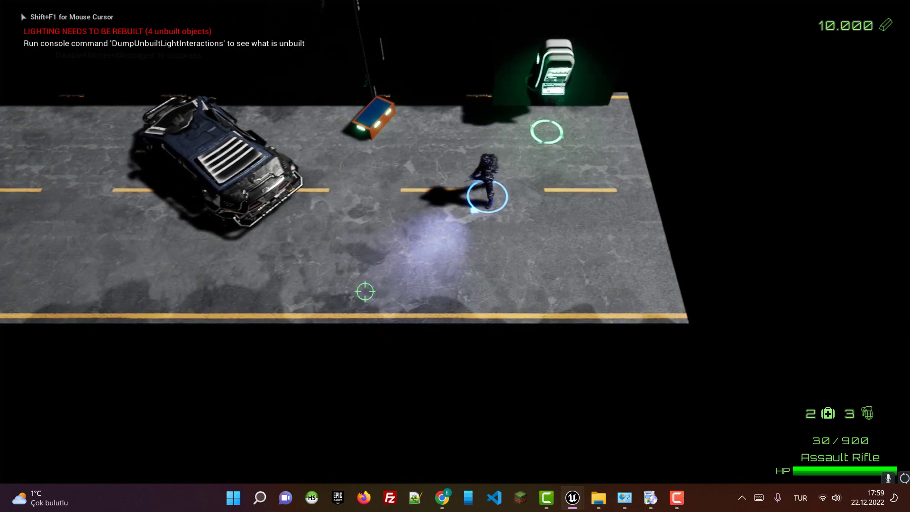
{"action": "key", "text": "a"}
{"action": "key", "text": "w"}
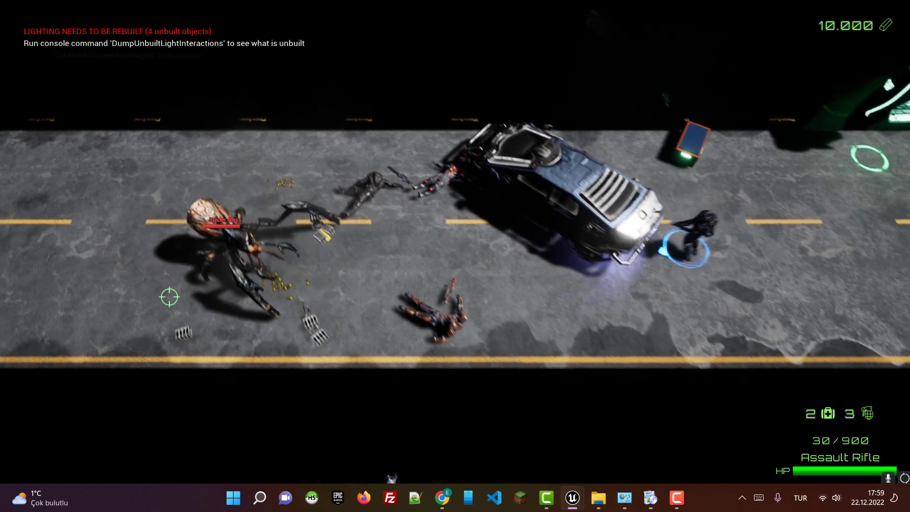
{"action": "left_click_drag", "start_coordinate": [190, 219], "coordinate": [406, 223]}
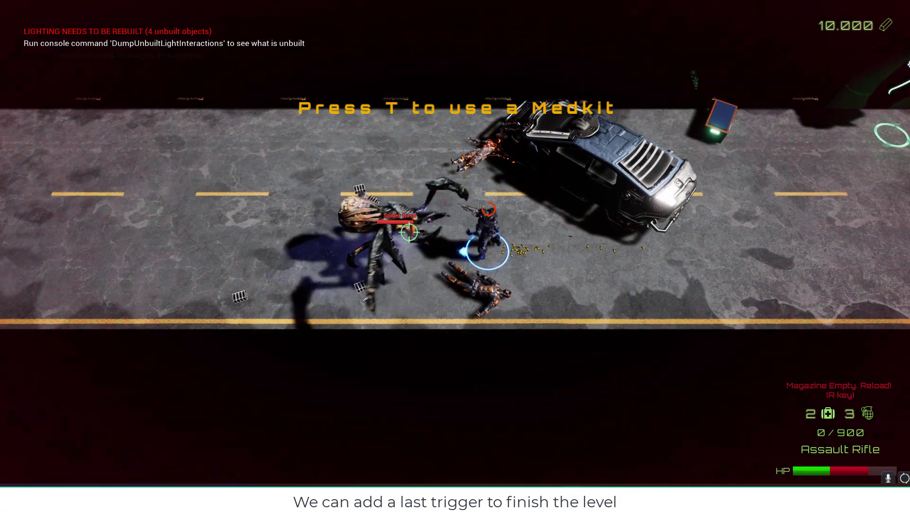
{"action": "key", "text": "r"}
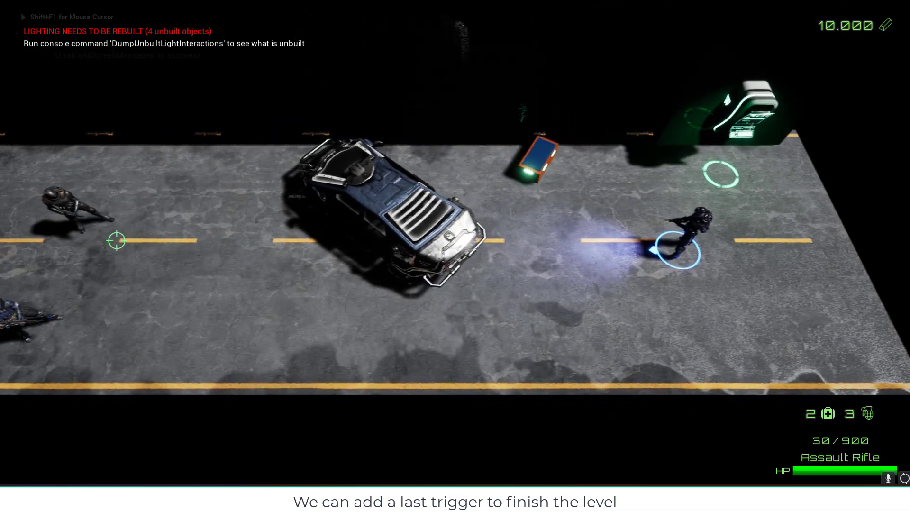
{"action": "key", "text": "Escape"}
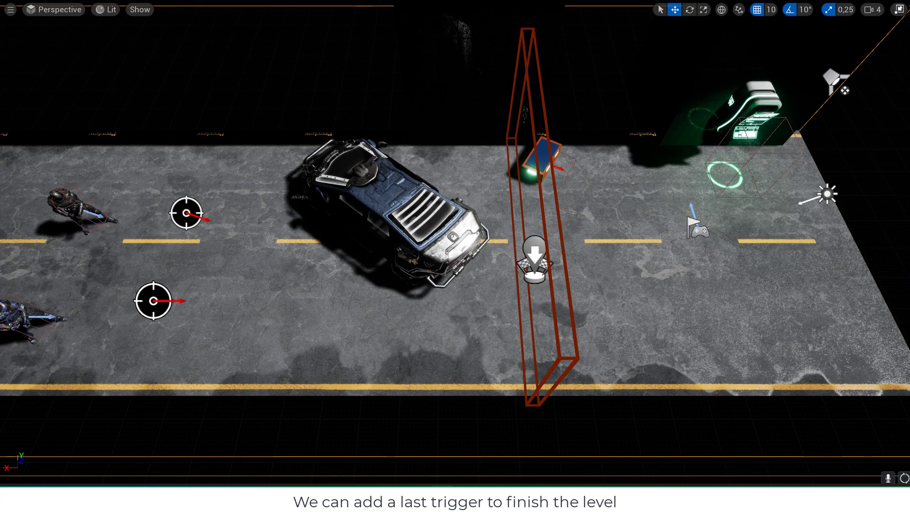
{"action": "right_click_drag", "start_coordinate": [492, 287], "coordinate": [521, 277]}
{"action": "key", "text": "F11"}
Step: Find BP_EventTrigger in the project content, place a second one on the road beyond the enemies, and rotate it about -90° around Z
{"action": "key", "text": "d"}
{"action": "right_click_drag", "start_coordinate": [433, 260], "coordinate": [433, 261]}
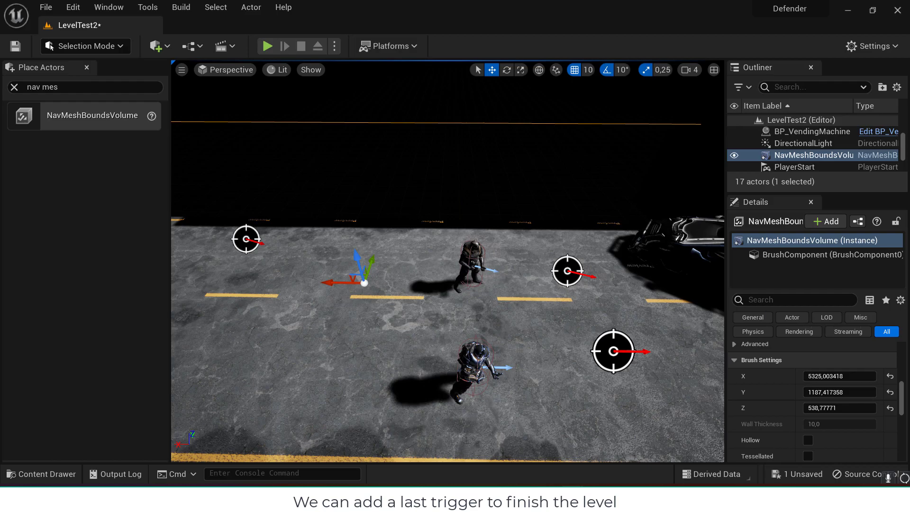
{"action": "right_click_drag", "start_coordinate": [635, 327], "coordinate": [682, 322]}
{"action": "left_click", "coordinate": [42, 473]}
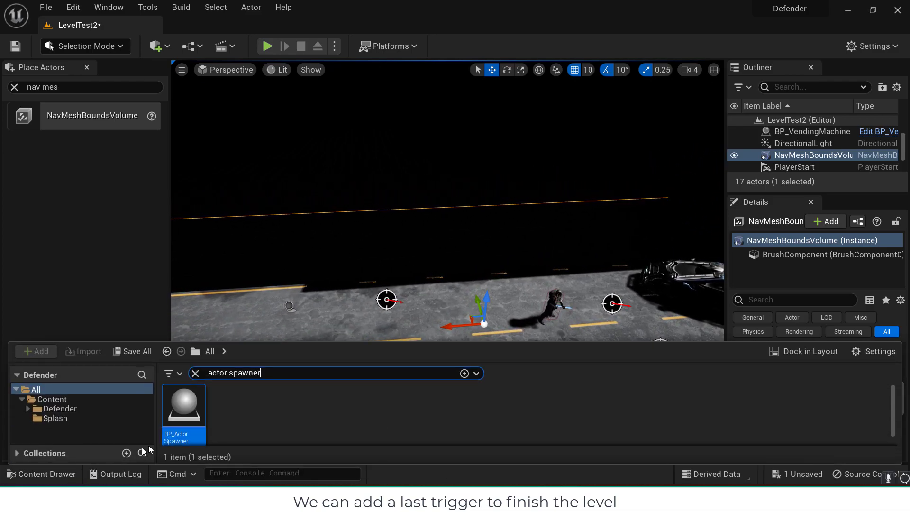
{"action": "type", "text": "ebe"}
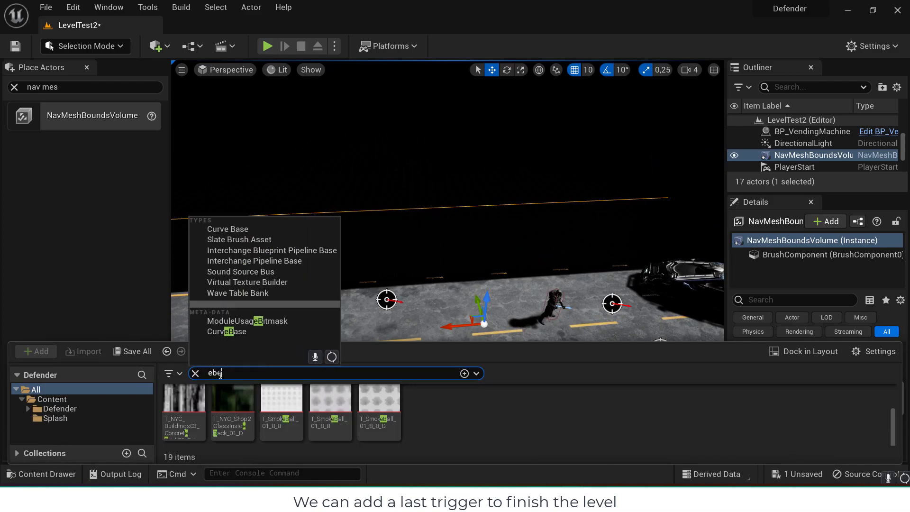
{"action": "left_click_drag", "start_coordinate": [223, 374], "coordinate": [192, 376]}
{"action": "type", "text": "eve"}
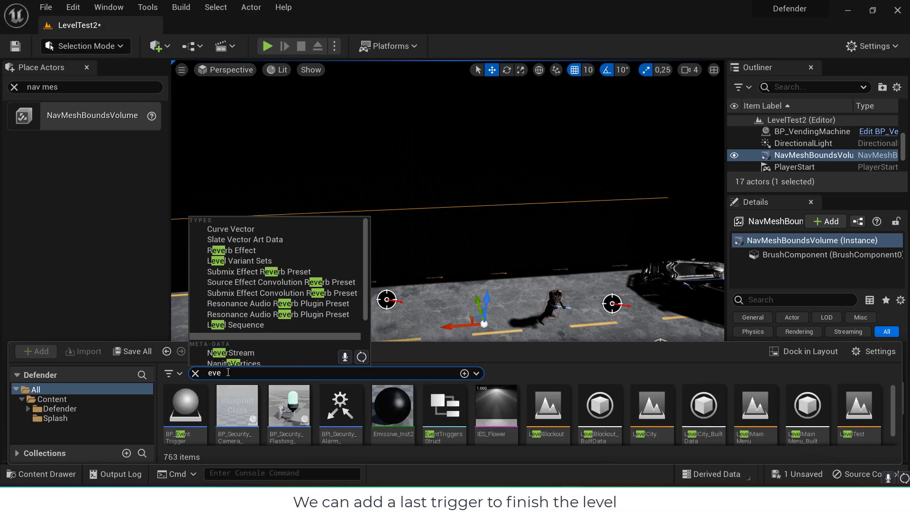
{"action": "type", "text": "nt tr"}
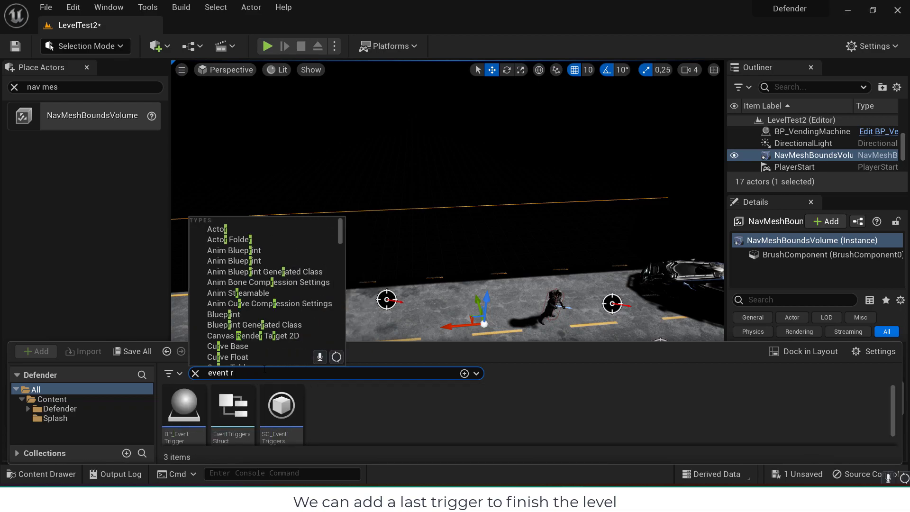
{"action": "type", "text": "i"}
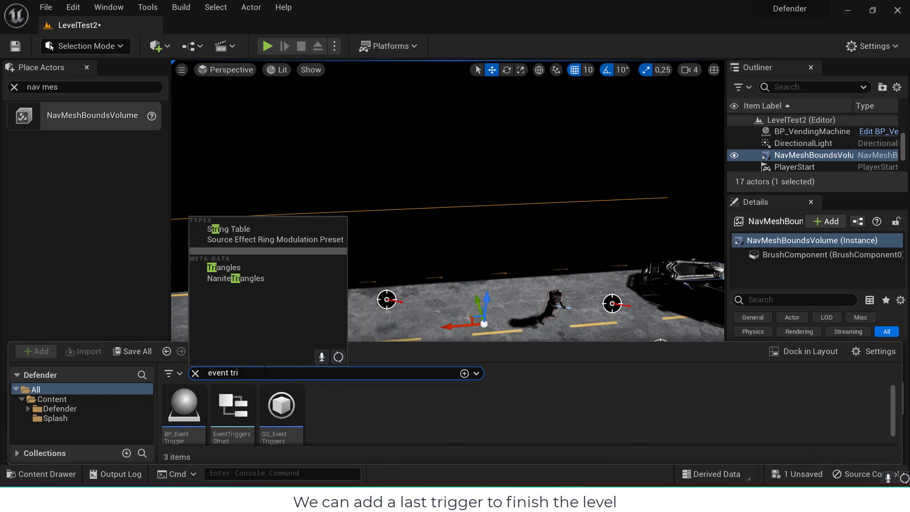
{"action": "right_click_drag", "start_coordinate": [607, 318], "coordinate": [556, 355]}
{"action": "left_click_drag", "start_coordinate": [186, 410], "coordinate": [310, 238]}
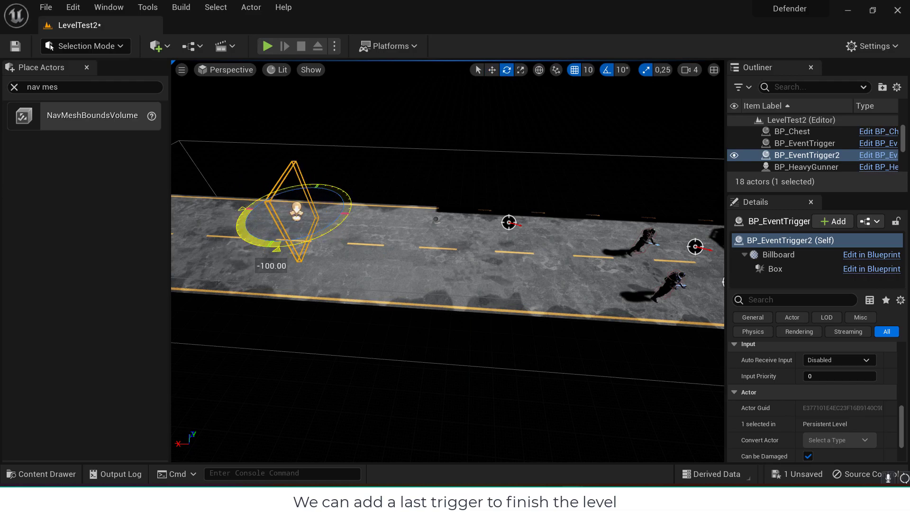
Step: Select the new event trigger's Box component and rotate it to stand straight across the road
{"action": "scroll", "coordinate": [824, 390], "scroll_direction": "down", "scroll_amount": 2}
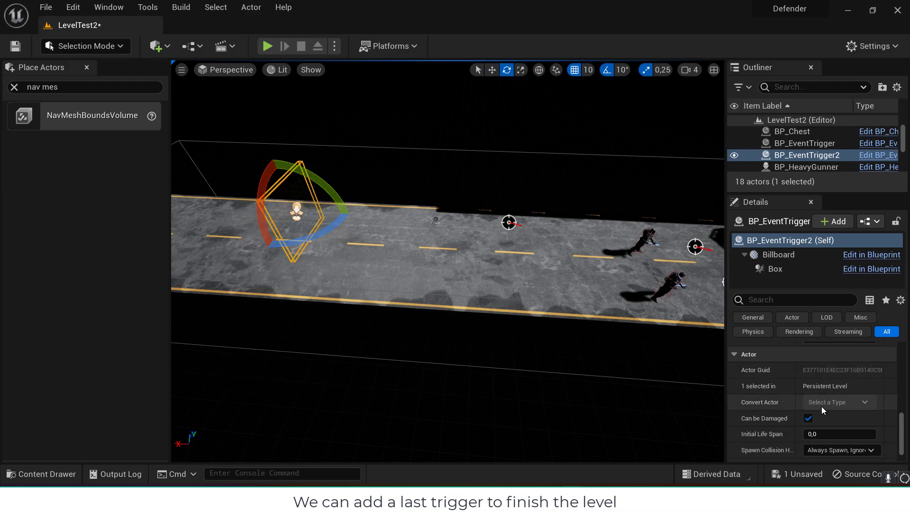
{"action": "scroll", "coordinate": [824, 403], "scroll_direction": "down", "scroll_amount": 1}
{"action": "scroll", "coordinate": [813, 385], "scroll_direction": "up", "scroll_amount": 3}
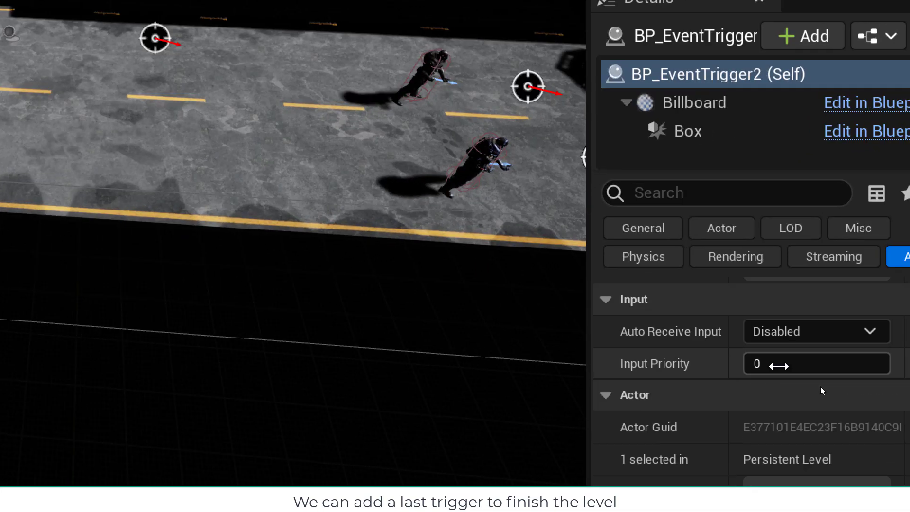
{"action": "scroll", "coordinate": [820, 385], "scroll_direction": "down", "scroll_amount": 6}
{"action": "scroll", "coordinate": [820, 385], "scroll_direction": "up", "scroll_amount": 2}
{"action": "scroll", "coordinate": [820, 385], "scroll_direction": "up", "scroll_amount": 5}
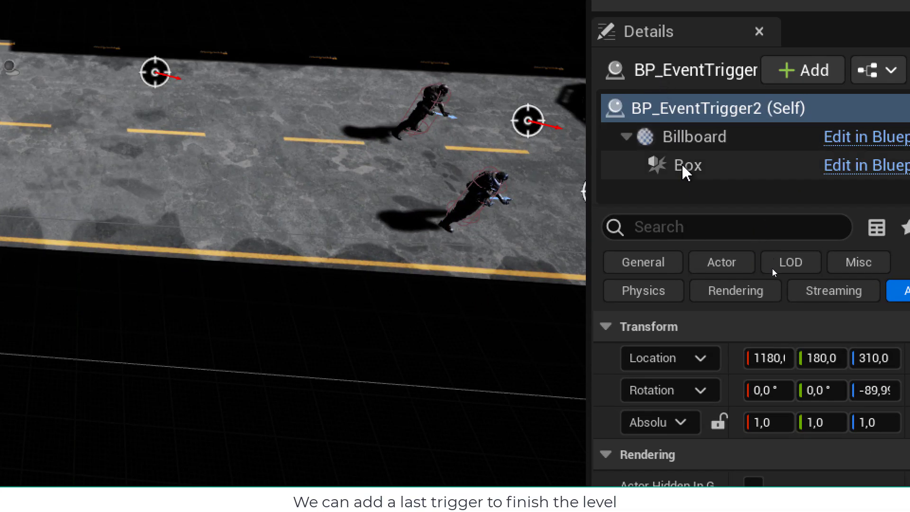
{"action": "left_click", "coordinate": [683, 170]}
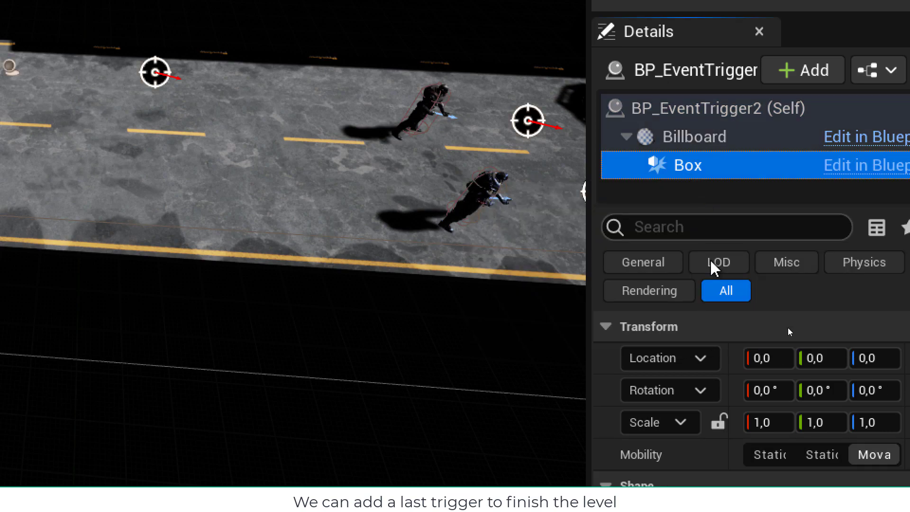
{"action": "scroll", "coordinate": [747, 407], "scroll_direction": "down", "scroll_amount": 3}
{"action": "scroll", "coordinate": [789, 332], "scroll_direction": "up", "scroll_amount": 1}
{"action": "right_click_drag", "start_coordinate": [145, 204], "coordinate": [165, 167]}
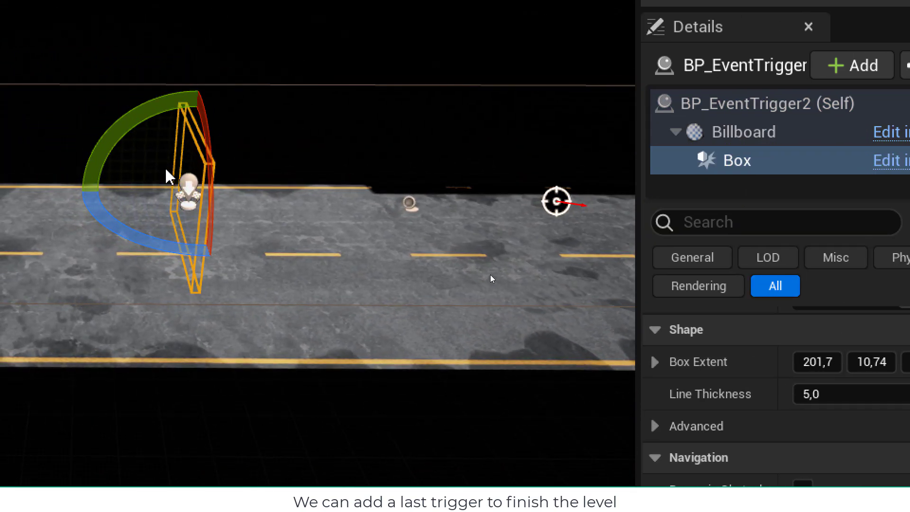
{"action": "left_click_drag", "start_coordinate": [179, 250], "coordinate": [156, 247]}
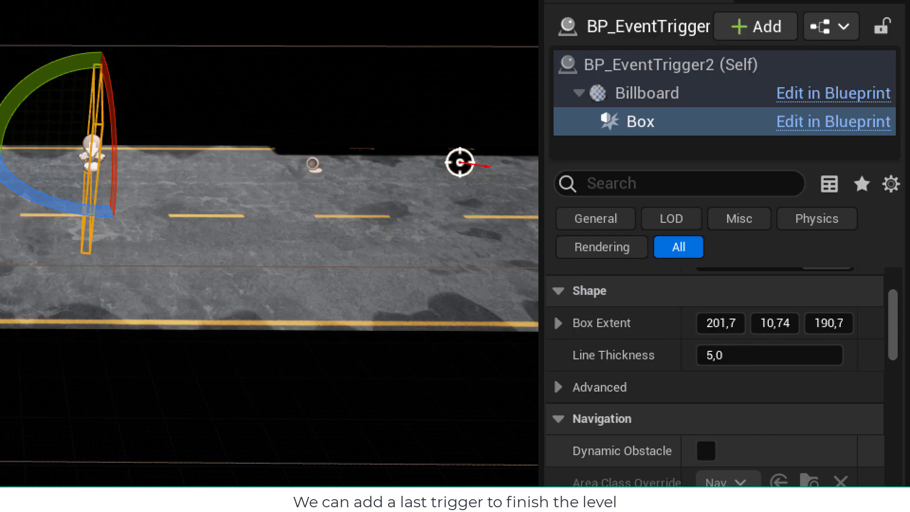
Step: Set the trigger's Box Extent to about 701.7, 13.63 and 228 to span the road, and rotate the box by -10°
{"action": "left_click_drag", "start_coordinate": [807, 360], "coordinate": [848, 360]}
{"action": "left_click_drag", "start_coordinate": [720, 322], "coordinate": [758, 322]}
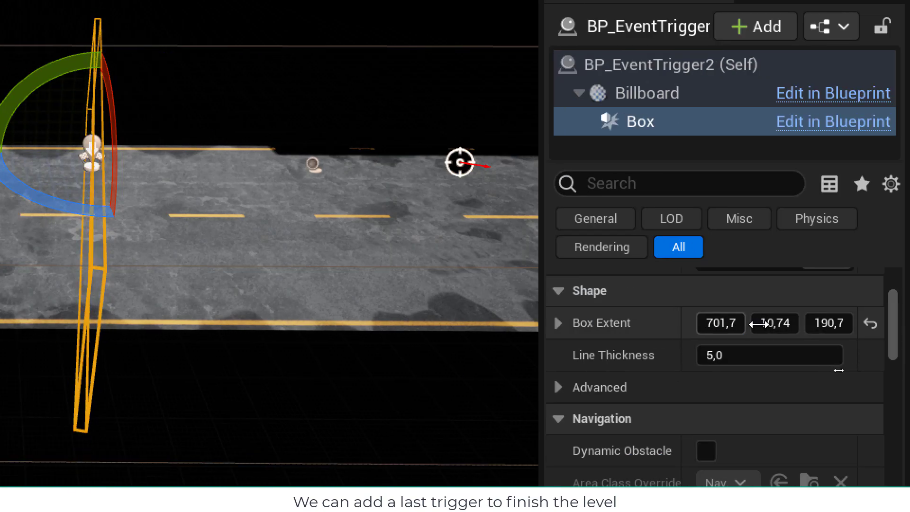
{"action": "left_click_drag", "start_coordinate": [846, 331], "coordinate": [856, 330]}
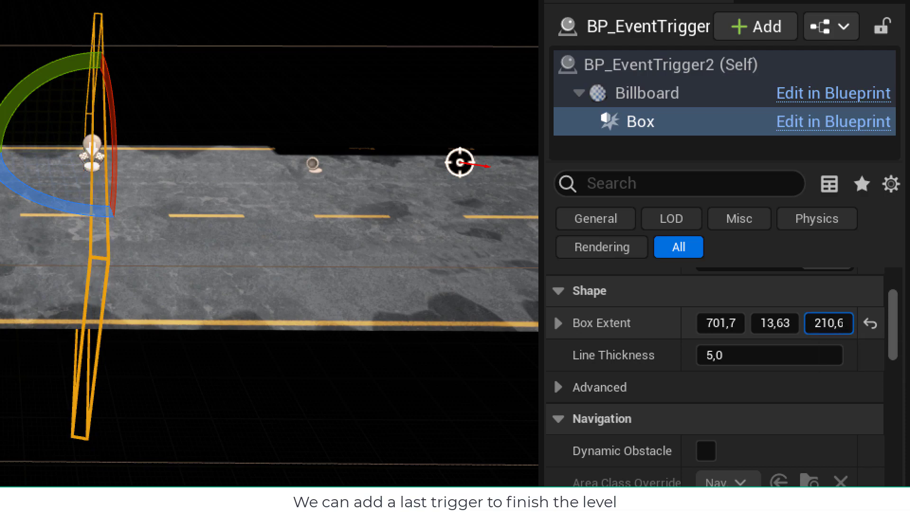
{"action": "right_click_drag", "start_coordinate": [114, 239], "coordinate": [176, 237]}
{"action": "right_click_drag", "start_coordinate": [435, 325], "coordinate": [369, 314]}
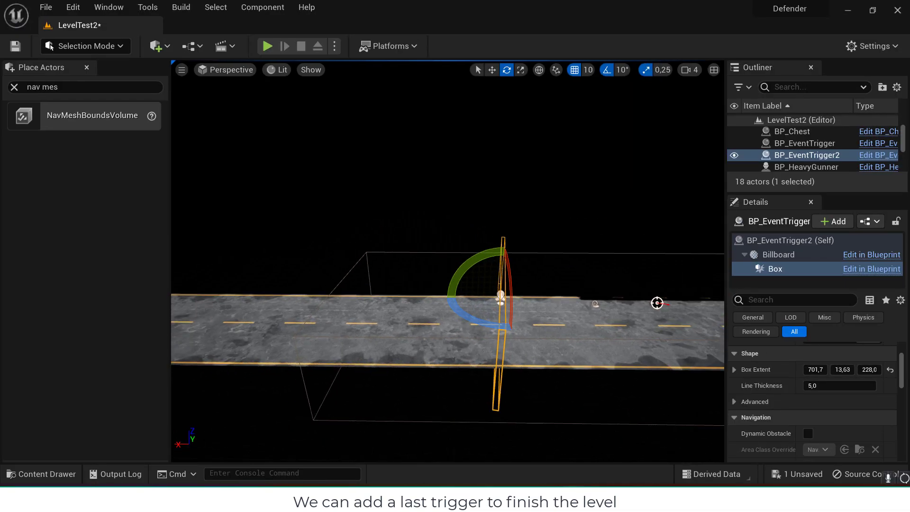
{"action": "left_click_drag", "start_coordinate": [398, 330], "coordinate": [416, 327]}
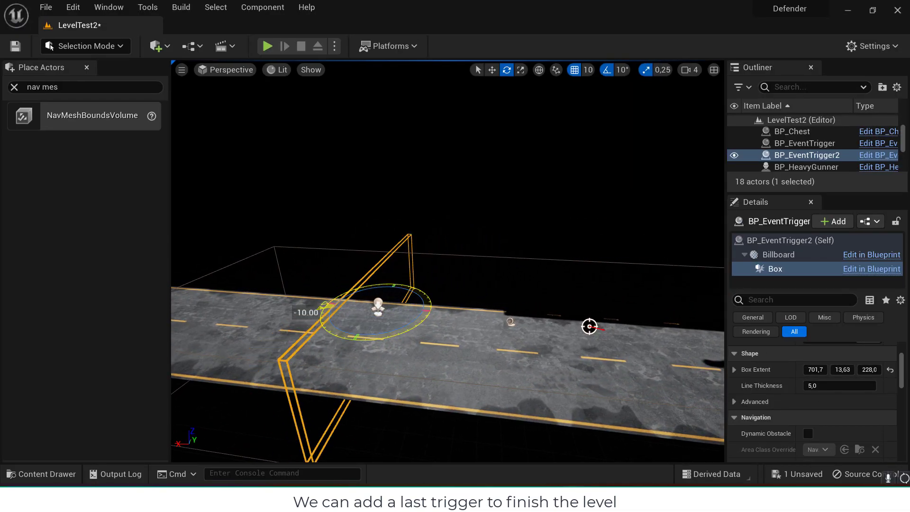
Step: In the level blueprint, add an On Event Trigger Used event for BP_EventTrigger2 in the empty space below the existing nodes
{"action": "left_click", "coordinate": [190, 46]}
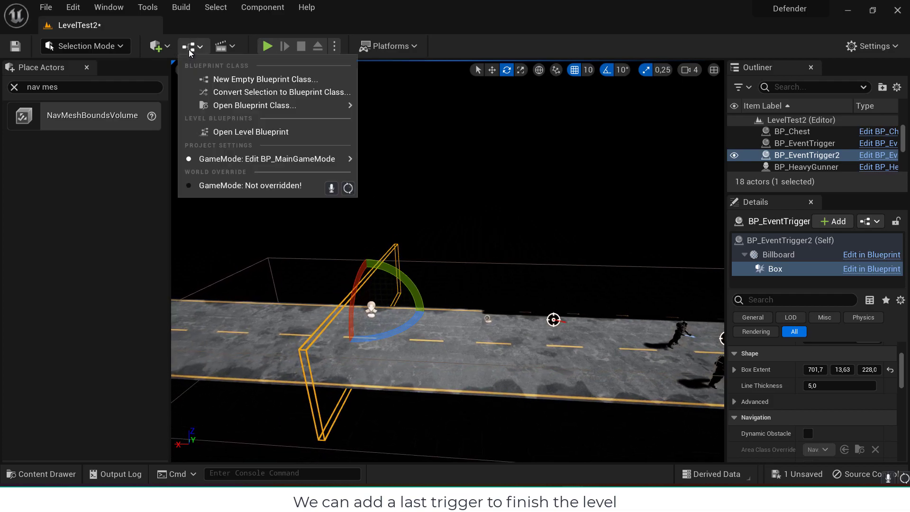
{"action": "left_click", "coordinate": [241, 132]}
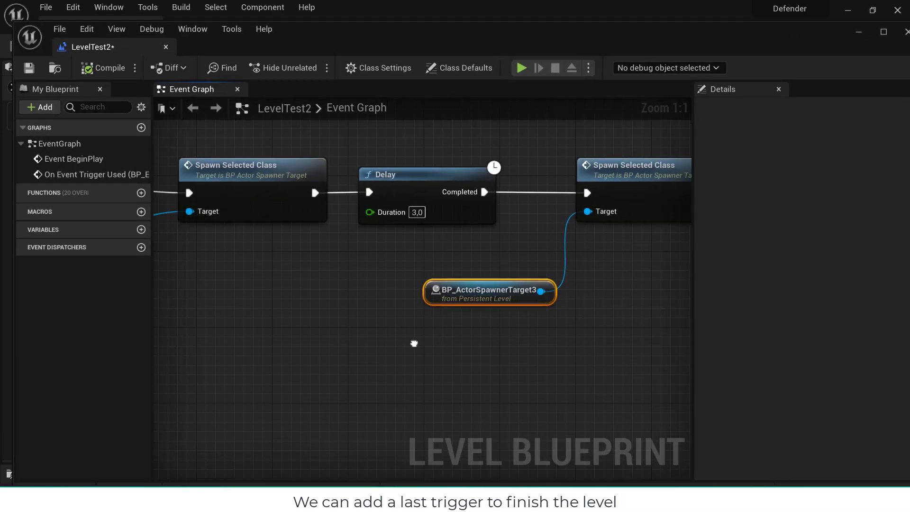
{"action": "right_click_drag", "start_coordinate": [404, 334], "coordinate": [676, 276]}
{"action": "right_click_drag", "start_coordinate": [315, 325], "coordinate": [248, 319]}
{"action": "left_click", "coordinate": [256, 115]}
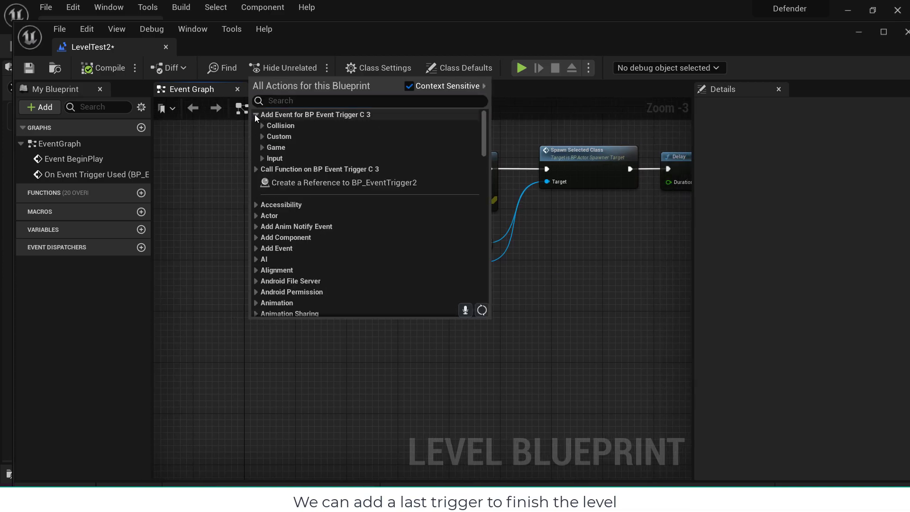
{"action": "left_click", "coordinate": [265, 138]}
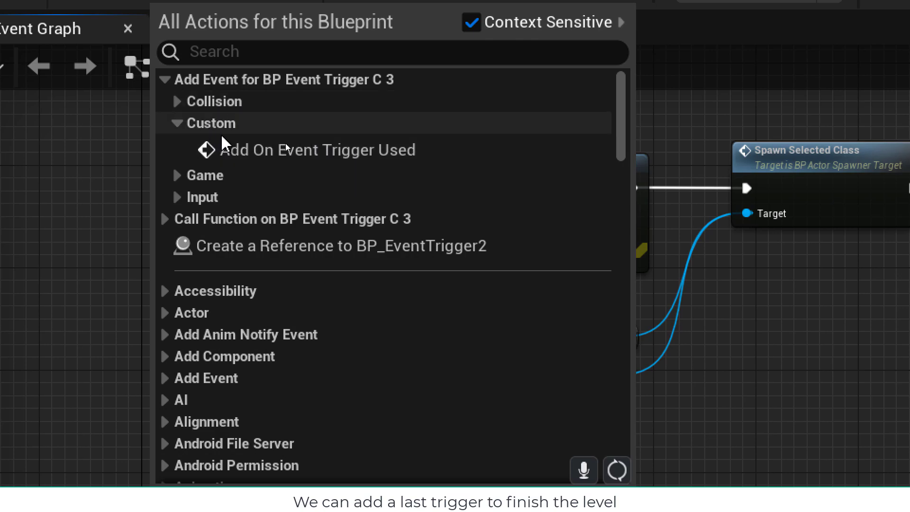
{"action": "left_click", "coordinate": [273, 152]}
{"action": "right_click_drag", "start_coordinate": [425, 477], "coordinate": [367, 264]}
{"action": "right_click_drag", "start_coordinate": [425, 303], "coordinate": [400, 303]}
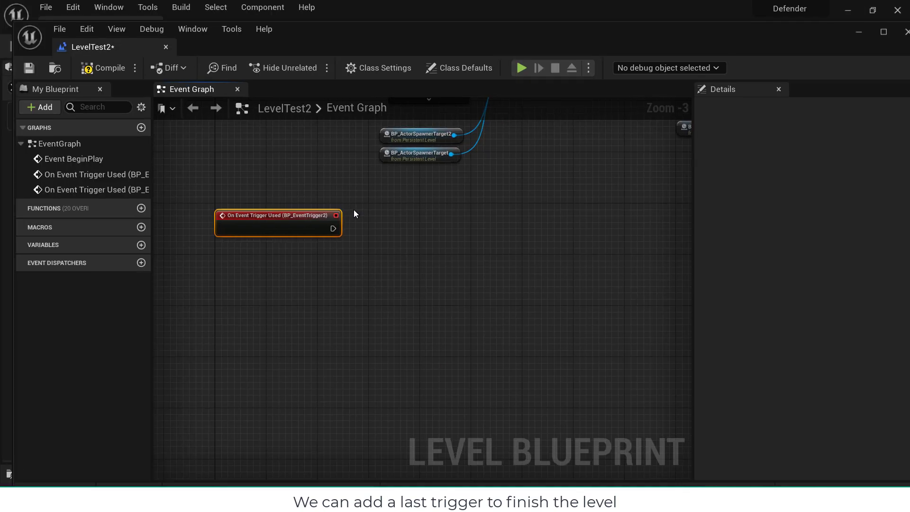
Step: Add a Create Widget node beside the BP_EventTrigger2 event
{"action": "right_click_drag", "start_coordinate": [374, 226], "coordinate": [358, 242]}
{"action": "right_click", "coordinate": [358, 242]}
{"action": "type", "text": "crea"}
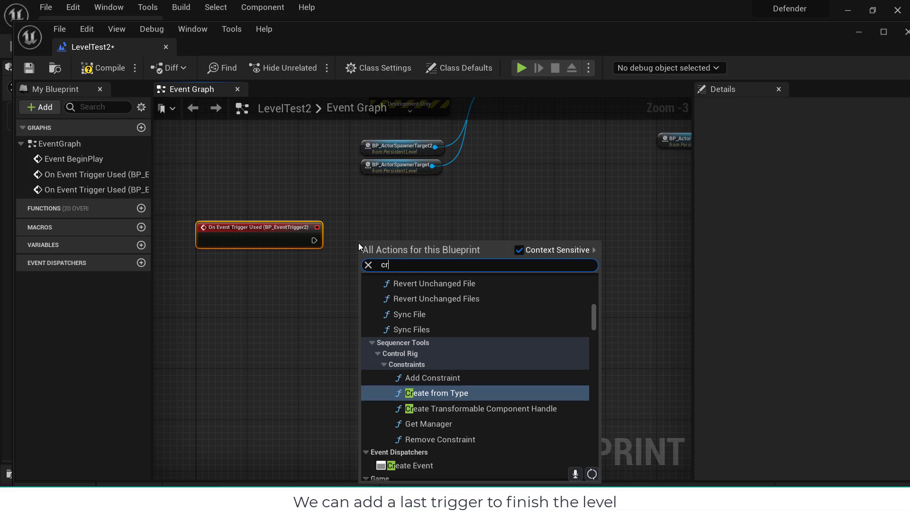
{"action": "type", "text": "te"}
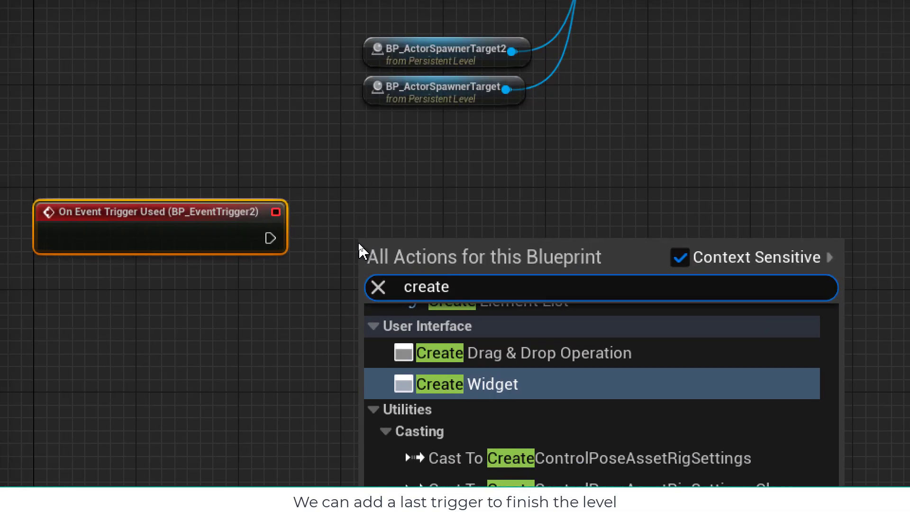
{"action": "type", "text": " wid"}
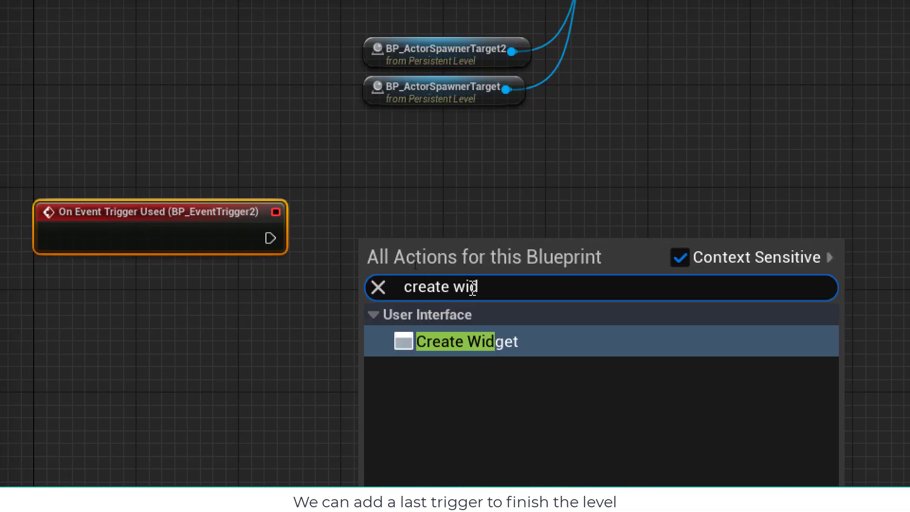
{"action": "left_click", "coordinate": [482, 348]}
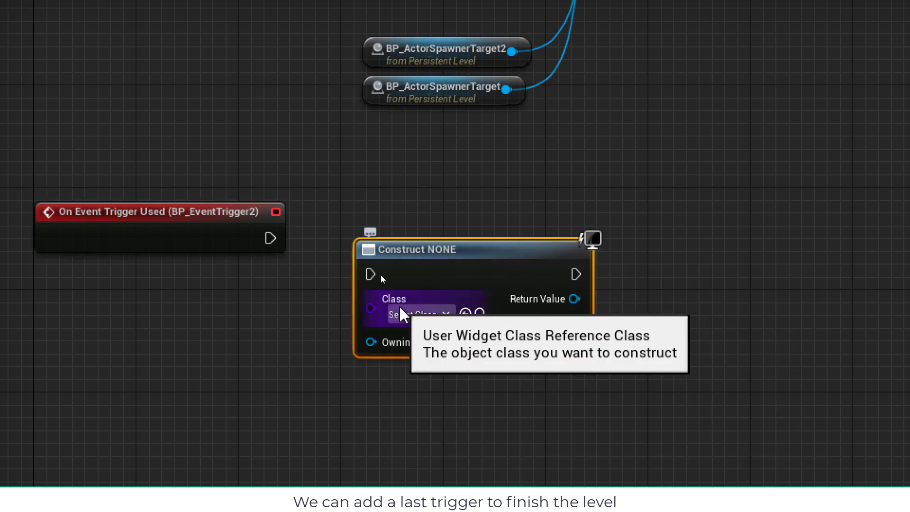
Step: Set the Create Widget node's class to WB_LevelFinished
{"action": "left_click", "coordinate": [409, 315]}
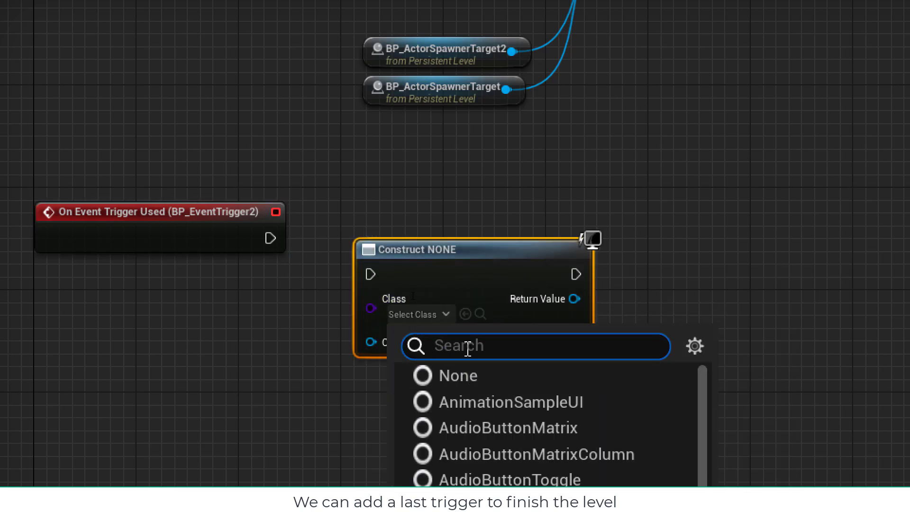
{"action": "type", "text": "lev"}
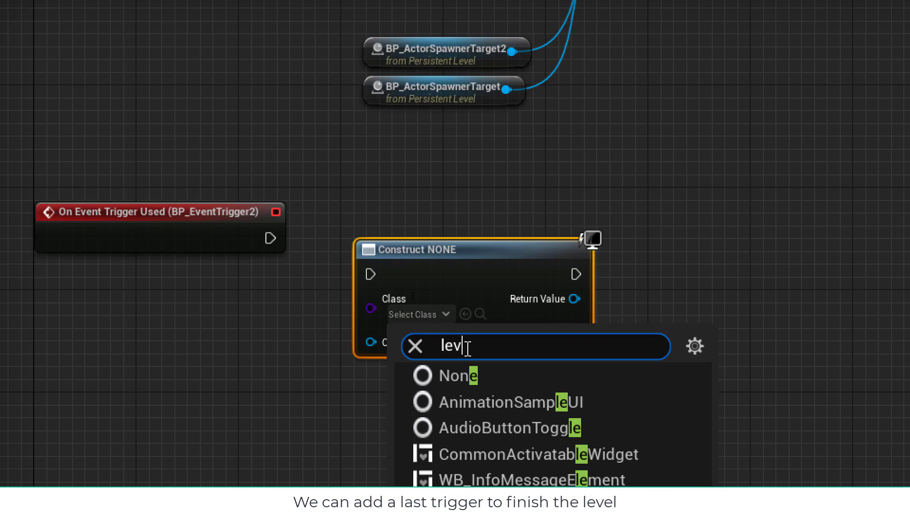
{"action": "type", "text": "el"}
{"action": "key", "text": "Down"}
{"action": "key", "text": "Down"}
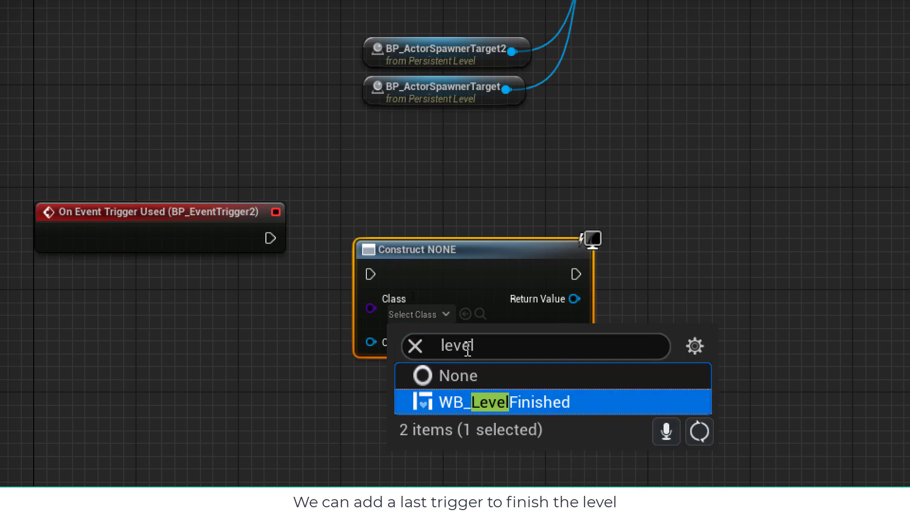
{"action": "key", "text": "Return"}
Step: Add an Add to Viewport node from the widget's Return Value and place it beside the Create Widget node
{"action": "left_click_drag", "start_coordinate": [586, 298], "coordinate": [666, 312]}
{"action": "type", "text": "a"}
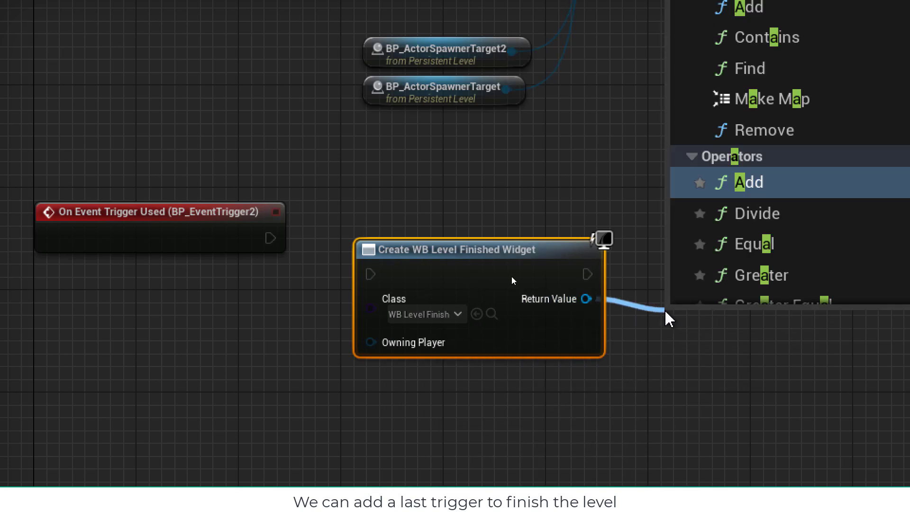
{"action": "type", "text": "ddt"}
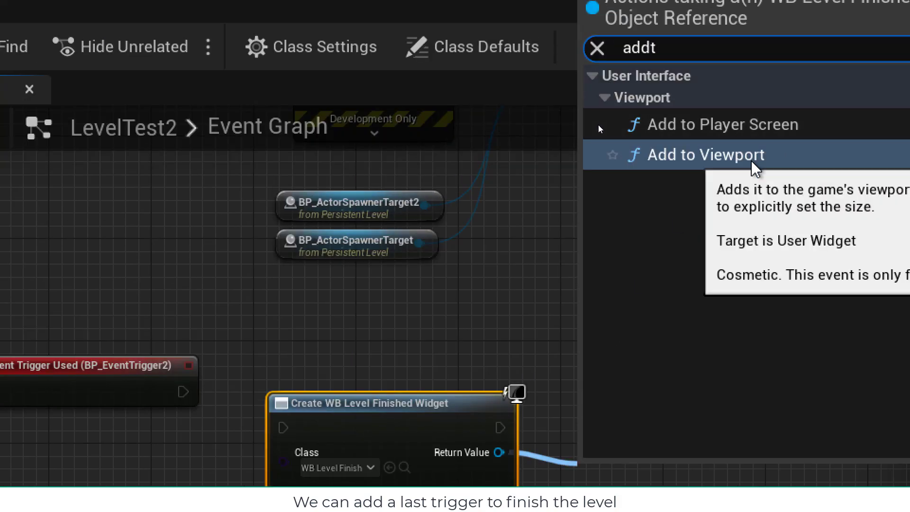
{"action": "left_click", "coordinate": [752, 162]}
{"action": "right_click_drag", "start_coordinate": [590, 335], "coordinate": [580, 181]}
{"action": "left_click_drag", "start_coordinate": [620, 335], "coordinate": [603, 253]}
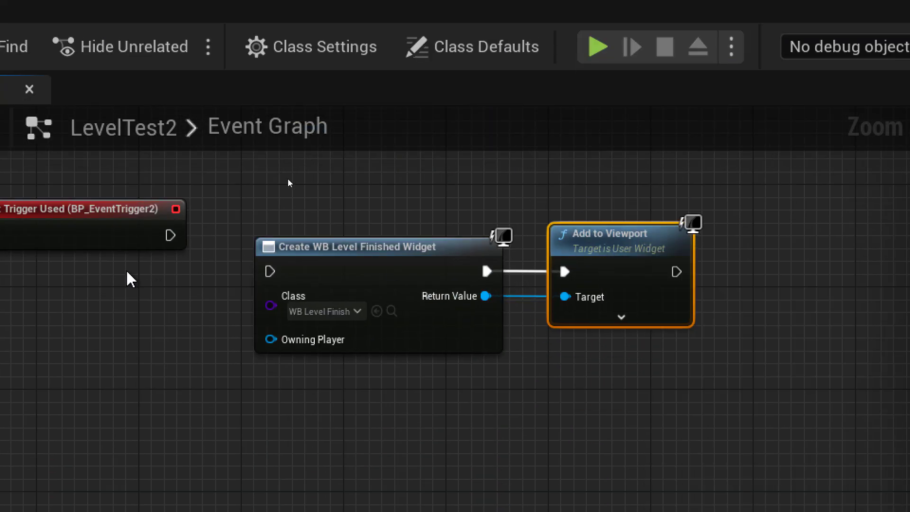
Step: Connect the BP_EventTrigger2 event to the Create Widget node, align the event with it, and close the level blueprint
{"action": "left_click_drag", "start_coordinate": [271, 273], "coordinate": [170, 235]}
{"action": "left_click_drag", "start_coordinate": [107, 242], "coordinate": [108, 280]}
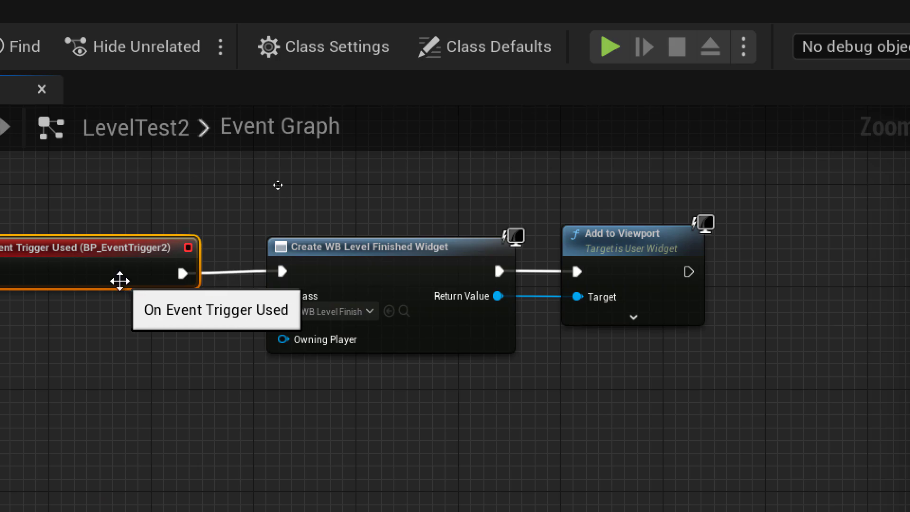
{"action": "scroll", "coordinate": [367, 235], "scroll_direction": "down", "scroll_amount": 7}
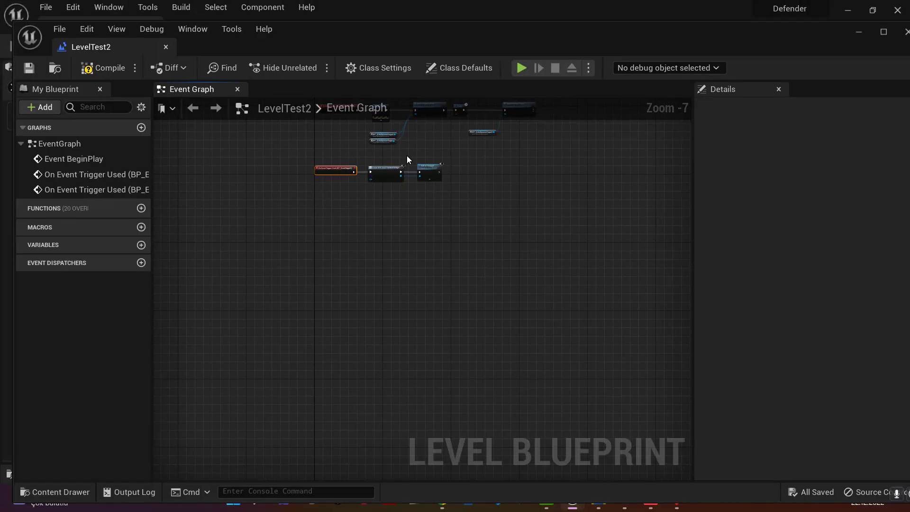
{"action": "scroll", "coordinate": [406, 160], "scroll_direction": "up", "scroll_amount": 3}
{"action": "right_click_drag", "start_coordinate": [348, 234], "coordinate": [382, 243]}
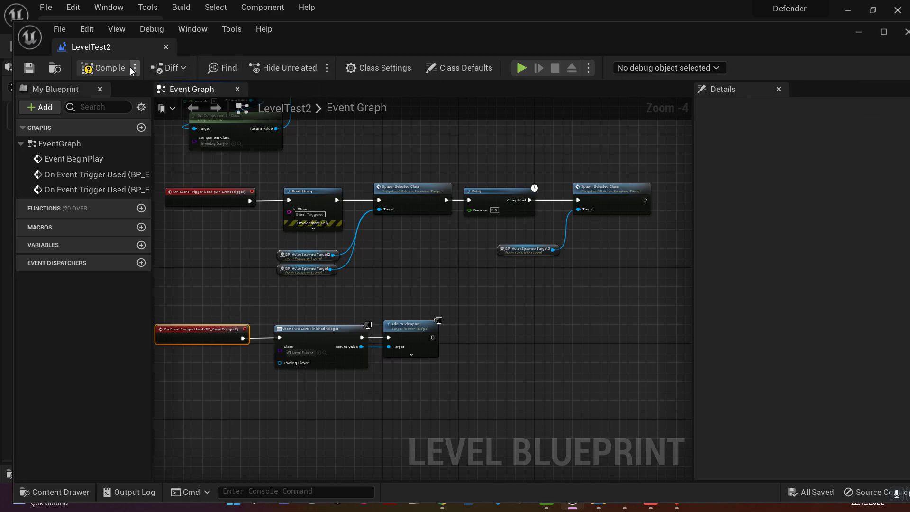
{"action": "left_click", "coordinate": [903, 34]}
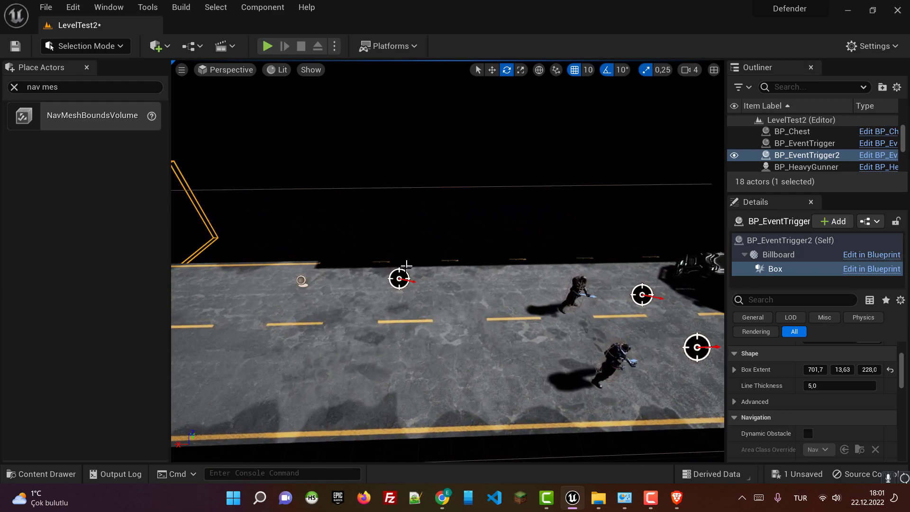
Step: Set the Actor to Spawn of BP_ActorSpawnerTarget3 on the road to BP_Gruntling
{"action": "left_click", "coordinate": [399, 279]}
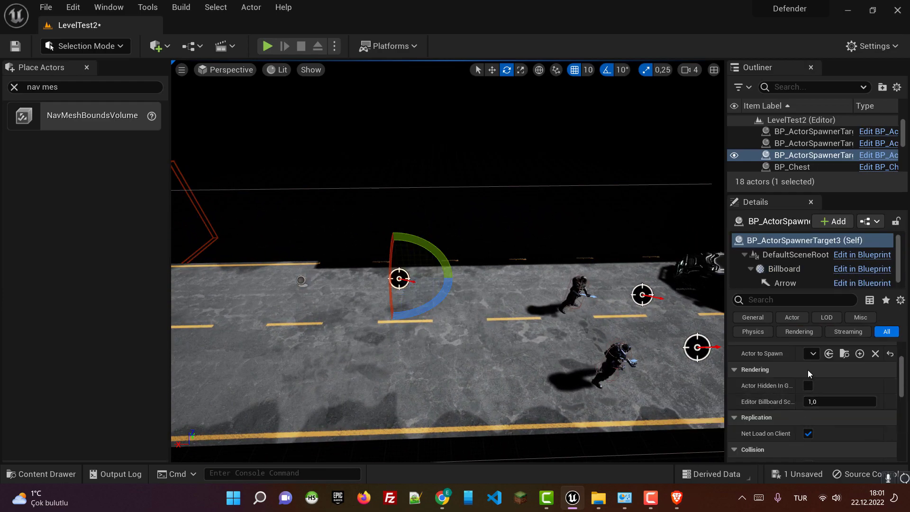
{"action": "left_click", "coordinate": [811, 354]}
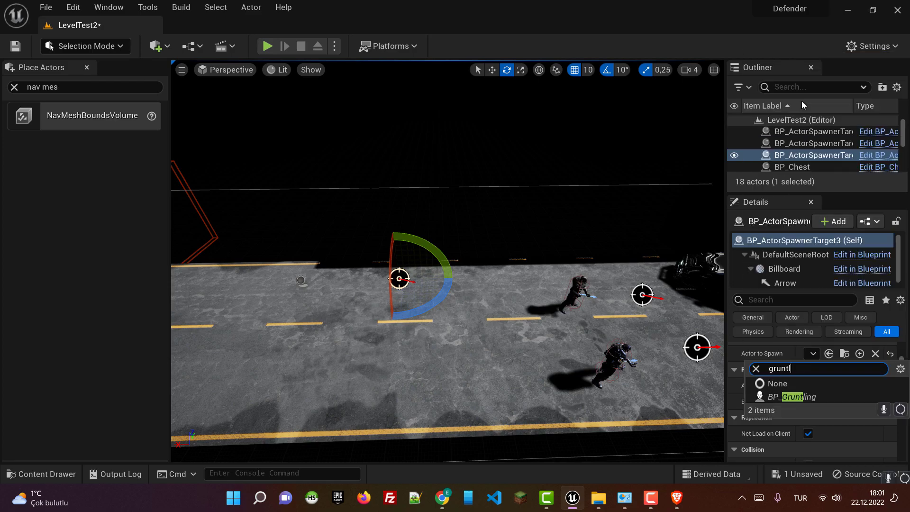
{"action": "key", "text": "Down"}
{"action": "key", "text": "Return"}
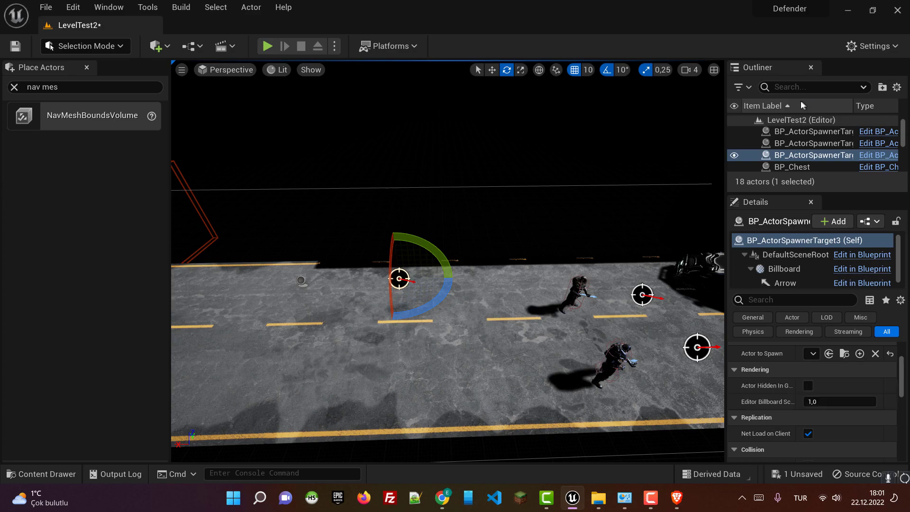
Step: Play-test the level full screen, fighting the spawned enemies, healing with medkits, and advancing along the road towards the last trigger
{"action": "left_click", "coordinate": [267, 46]}
{"action": "key", "text": "F11"}
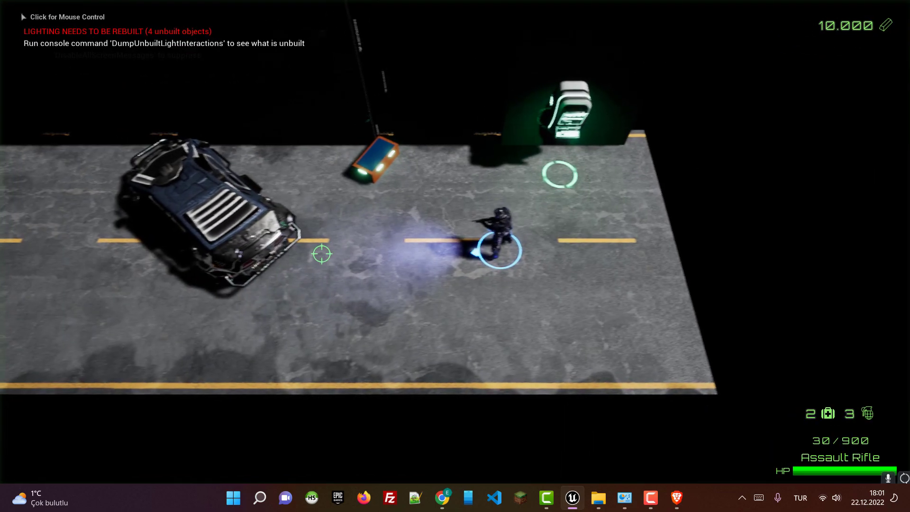
{"action": "key", "text": "a"}
{"action": "key", "text": "s"}
{"action": "mouse_move", "coordinate": [273, 242]}
{"action": "left_mouse_down"}
{"action": "mouse_move", "coordinate": [301, 206]}
{"action": "mouse_move", "coordinate": [318, 201]}
{"action": "mouse_move", "coordinate": [293, 212]}
{"action": "mouse_move", "coordinate": [317, 201]}
{"action": "left_mouse_up"}
{"action": "key", "text": "a"}
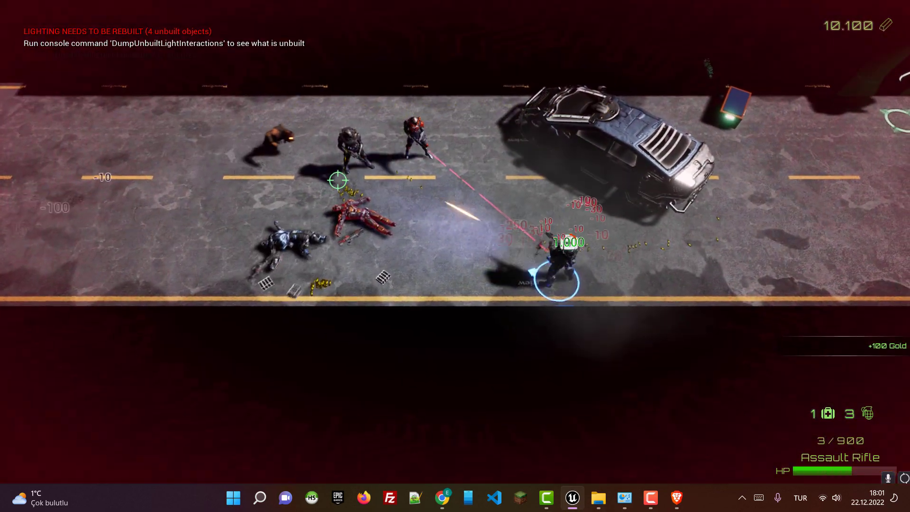
{"action": "key", "text": "t"}
{"action": "key", "text": "d"}
{"action": "key", "text": "w"}
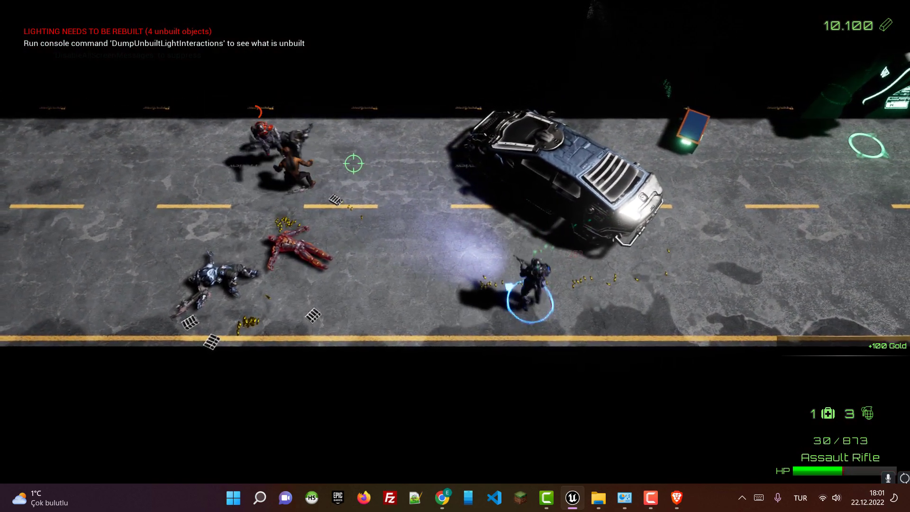
{"action": "key", "text": "a"}
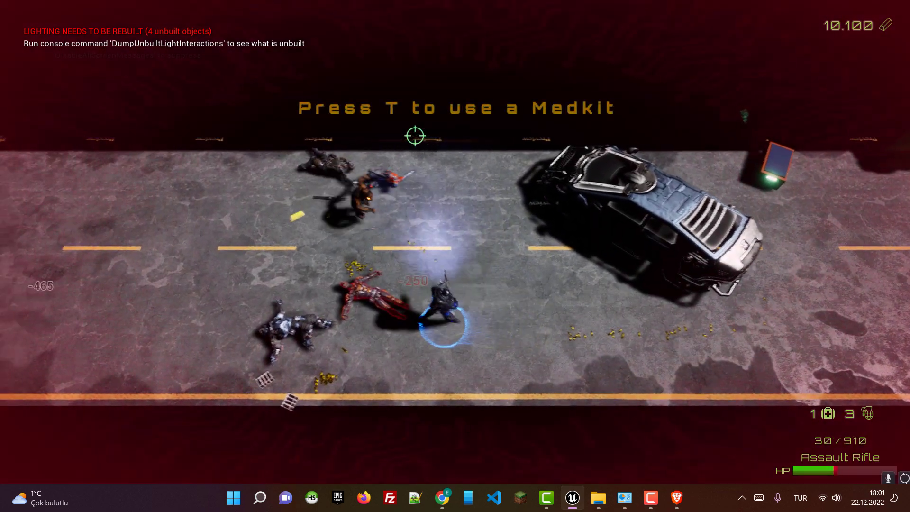
{"action": "left_click_drag", "start_coordinate": [415, 135], "coordinate": [426, 160]}
{"action": "key", "text": "t"}
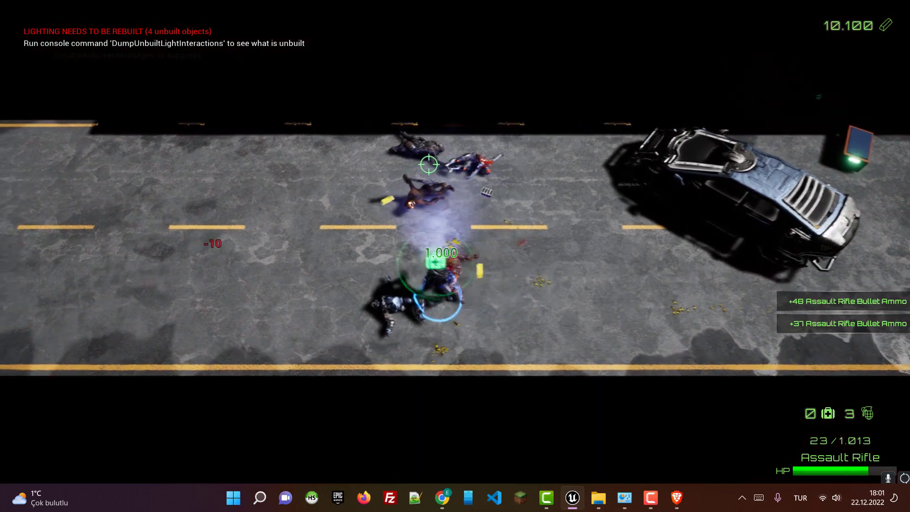
{"action": "key", "text": "a"}
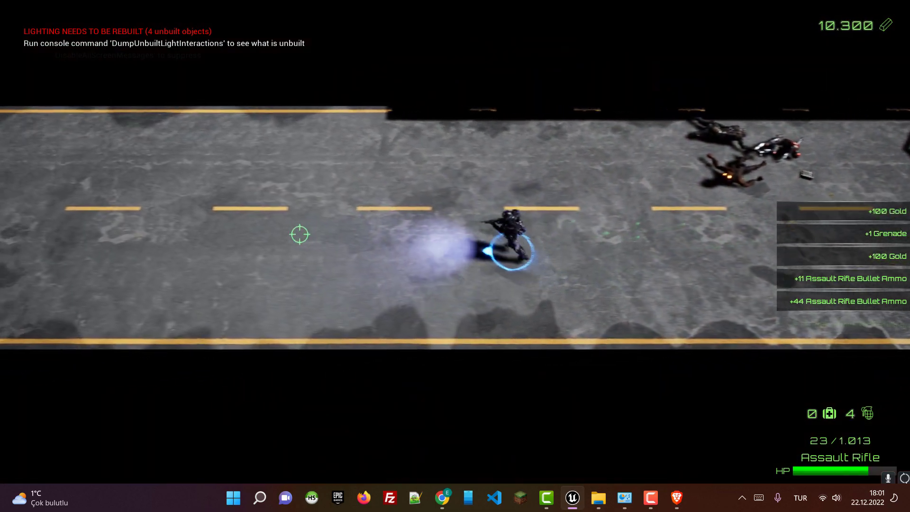